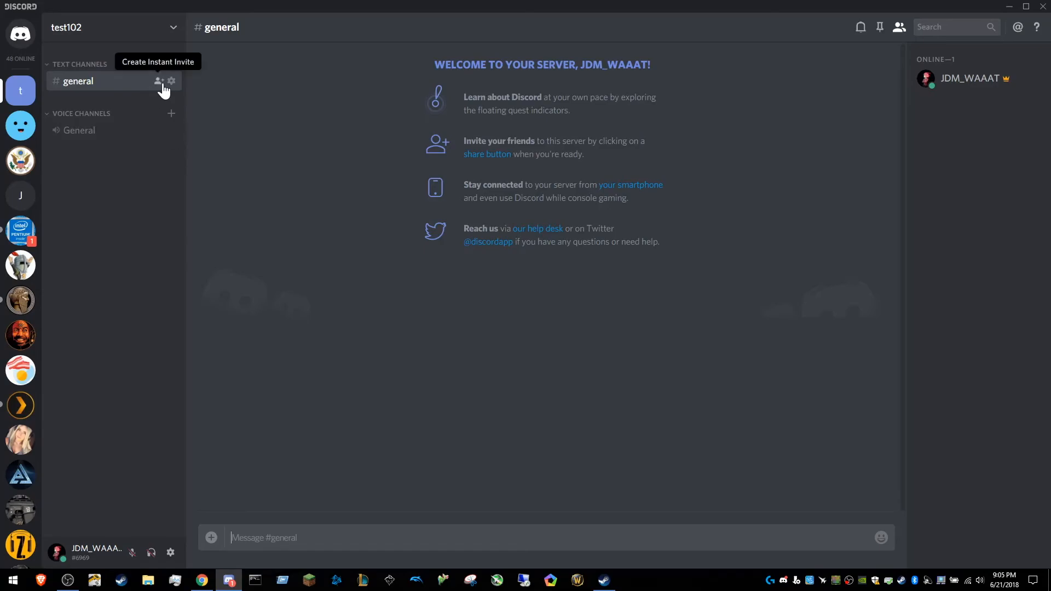
Create a new text channel named "youtube" in the test102 server.
{"action": "left_click", "coordinate": [173, 64]}
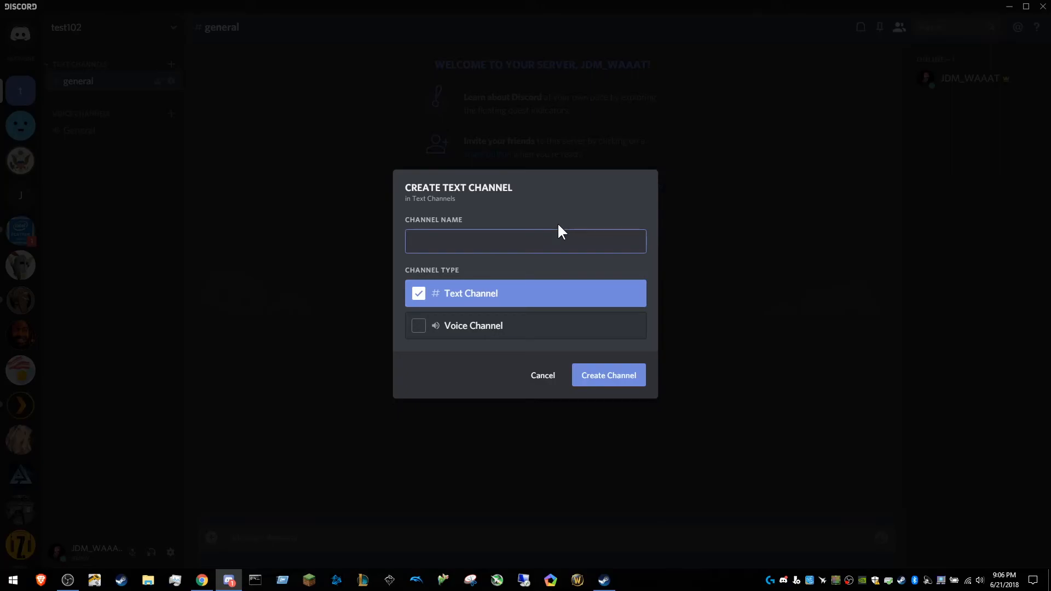
{"action": "type", "text": "youtube"}
{"action": "left_click", "coordinate": [624, 382]}
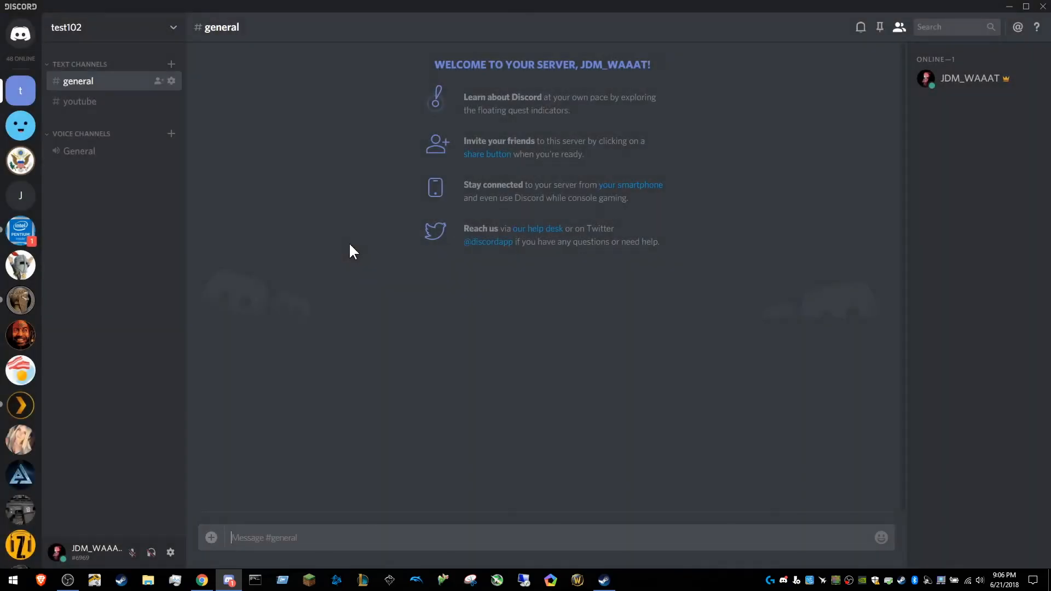
Switch to Chrome and look over the YAGPDB and MEE6 bot home pages.
{"action": "left_click", "coordinate": [202, 580]}
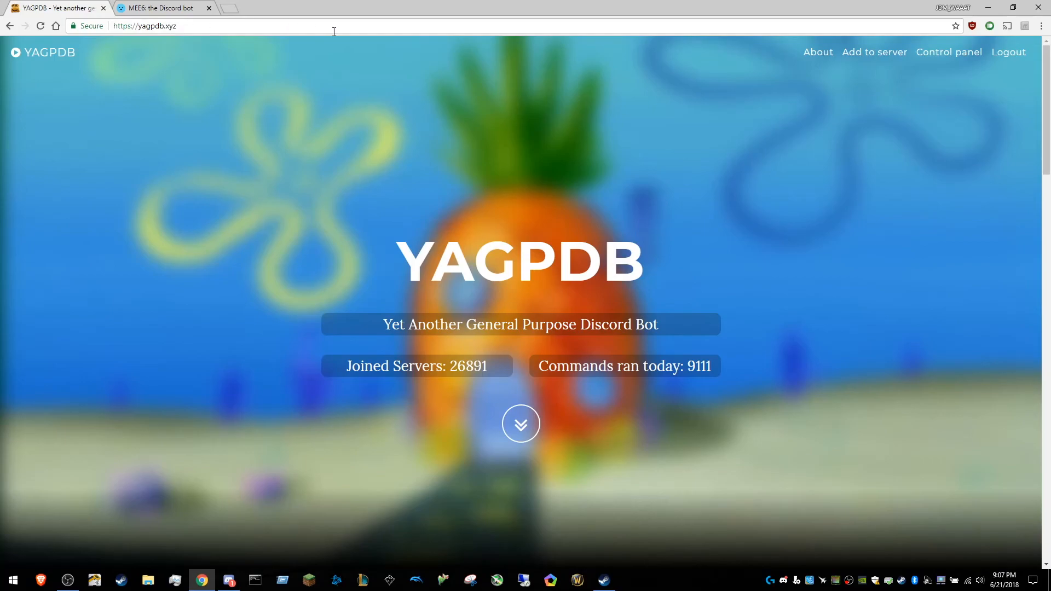
{"action": "left_click_drag", "start_coordinate": [388, 249], "coordinate": [532, 248]}
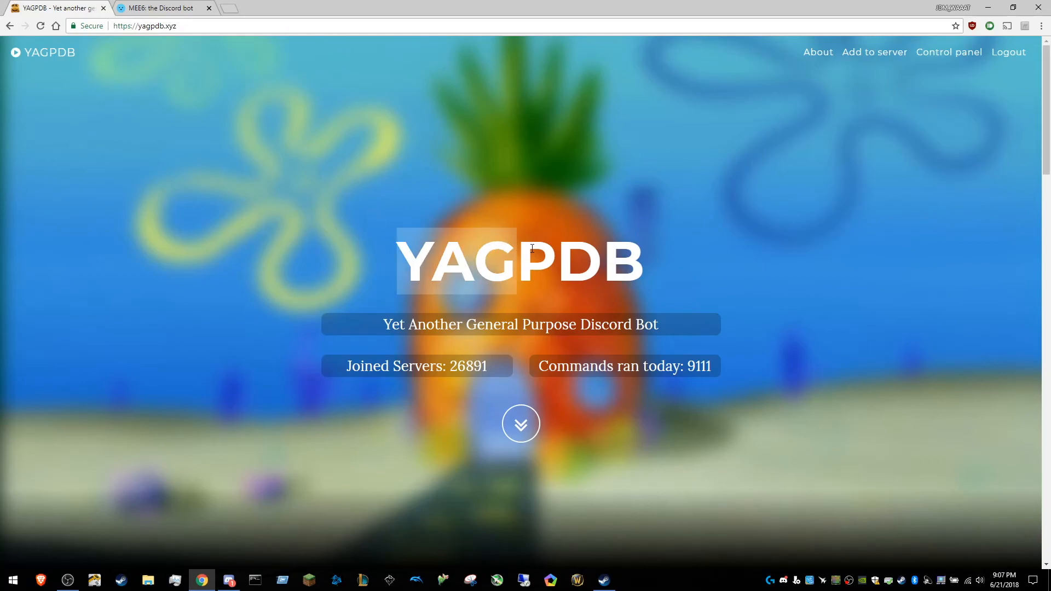
{"action": "left_click", "coordinate": [532, 249]}
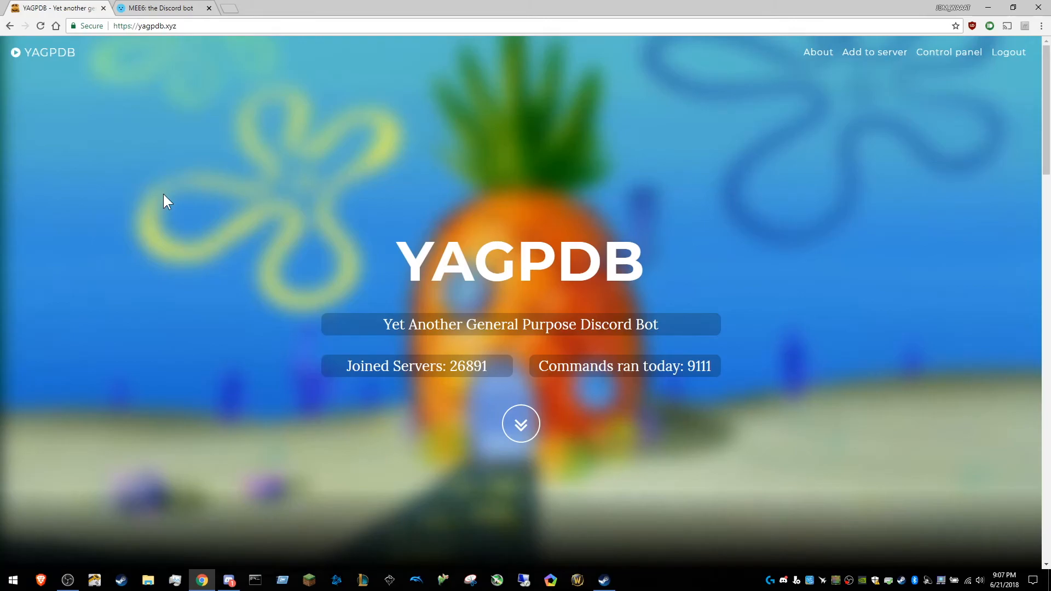
{"action": "left_click", "coordinate": [178, 7]}
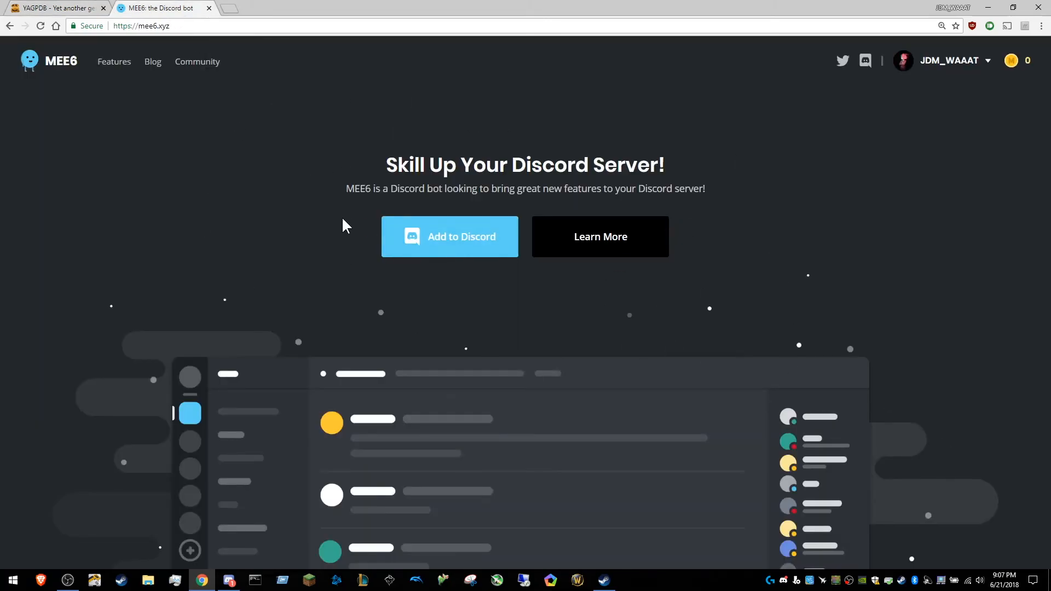
{"action": "left_click", "coordinate": [55, 9]}
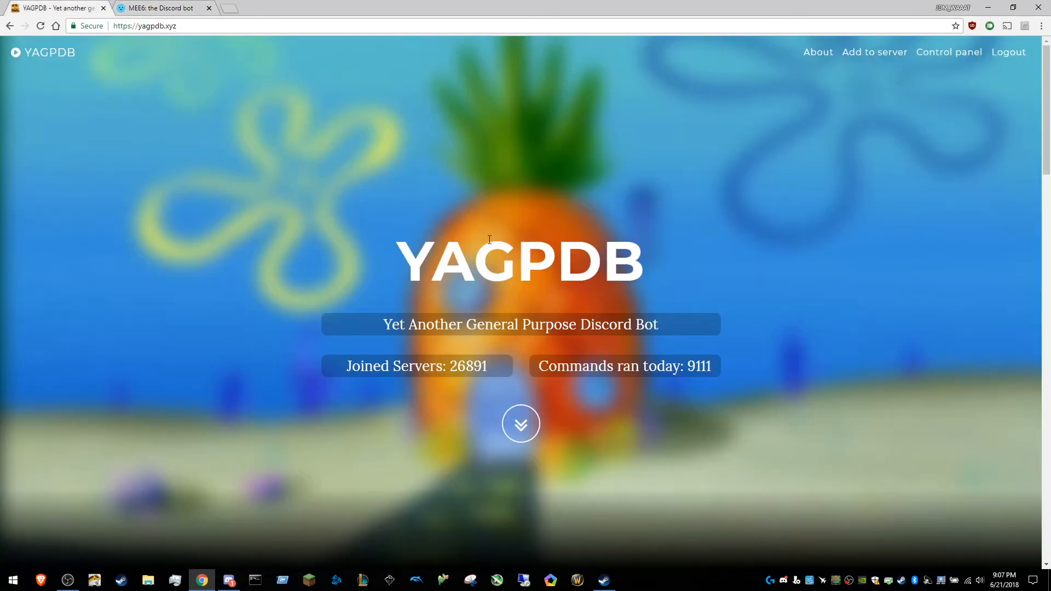
{"action": "left_click_drag", "start_coordinate": [410, 255], "coordinate": [657, 245]}
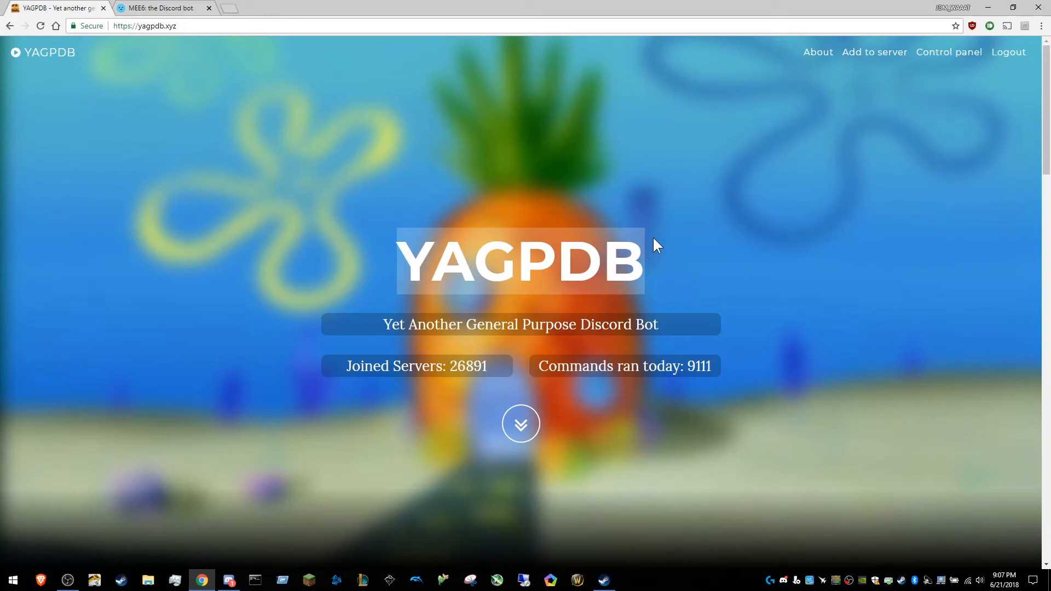
{"action": "left_click", "coordinate": [652, 280]}
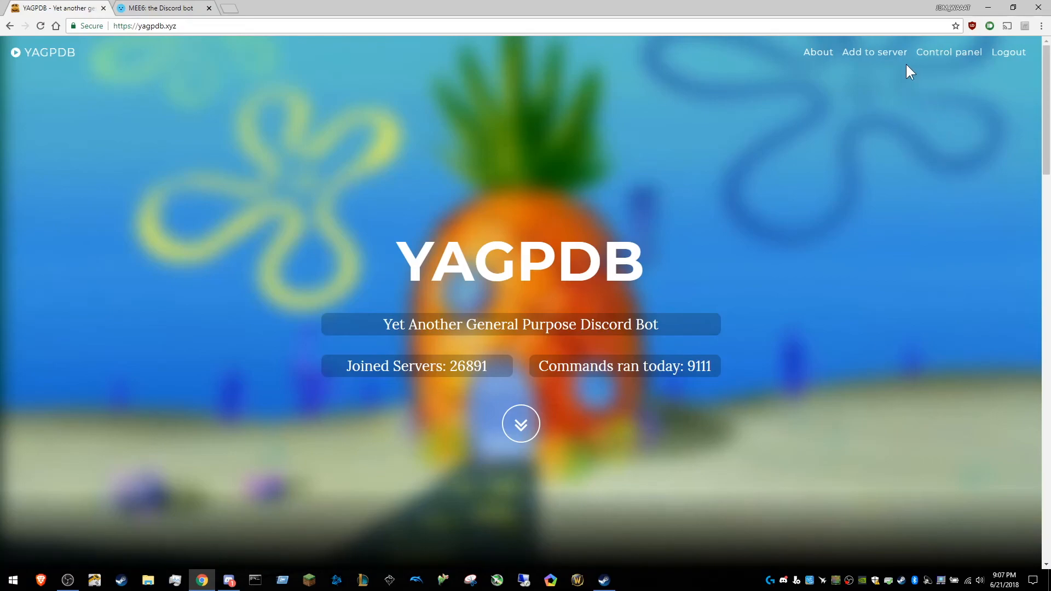
Add the YAGPDB bot to the test102 server and authorize it with all its default permissions.
{"action": "left_click", "coordinate": [875, 58]}
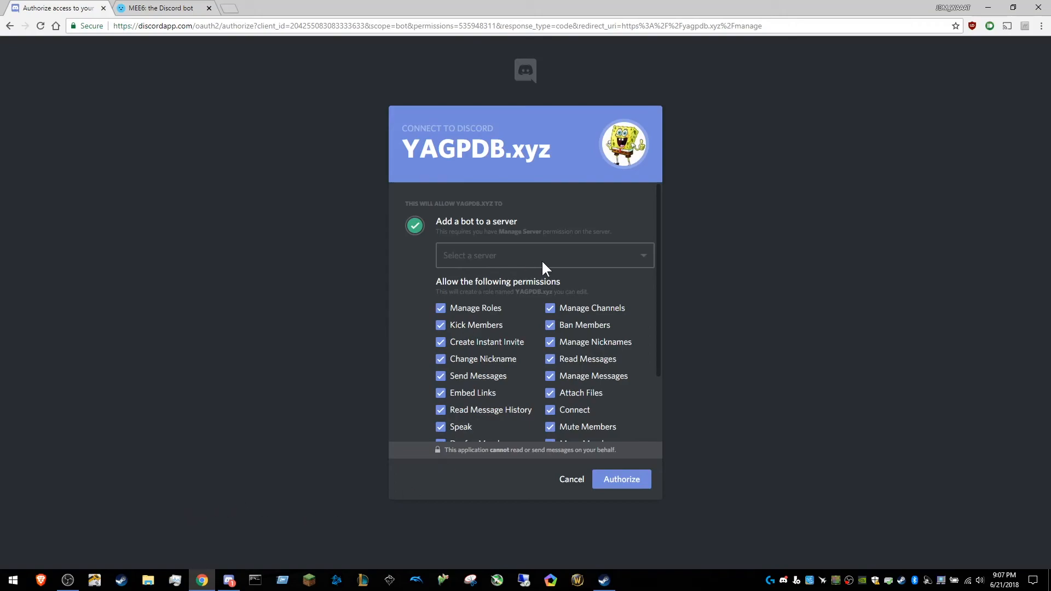
{"action": "scroll", "coordinate": [606, 316], "scroll_direction": "down", "scroll_amount": 2}
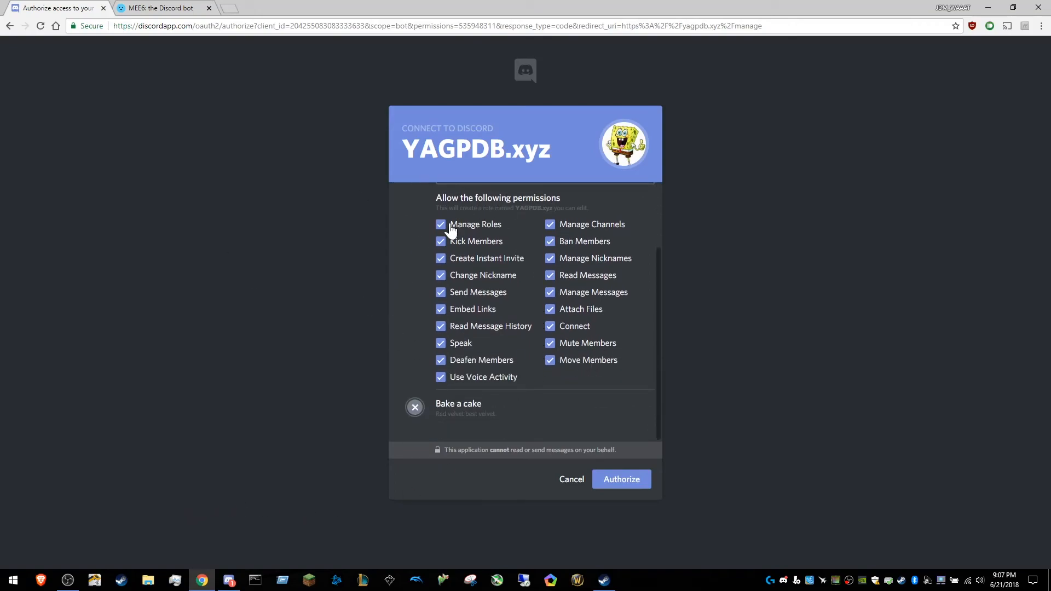
{"action": "scroll", "coordinate": [582, 331], "scroll_direction": "up", "scroll_amount": 2}
{"action": "left_click", "coordinate": [600, 252]}
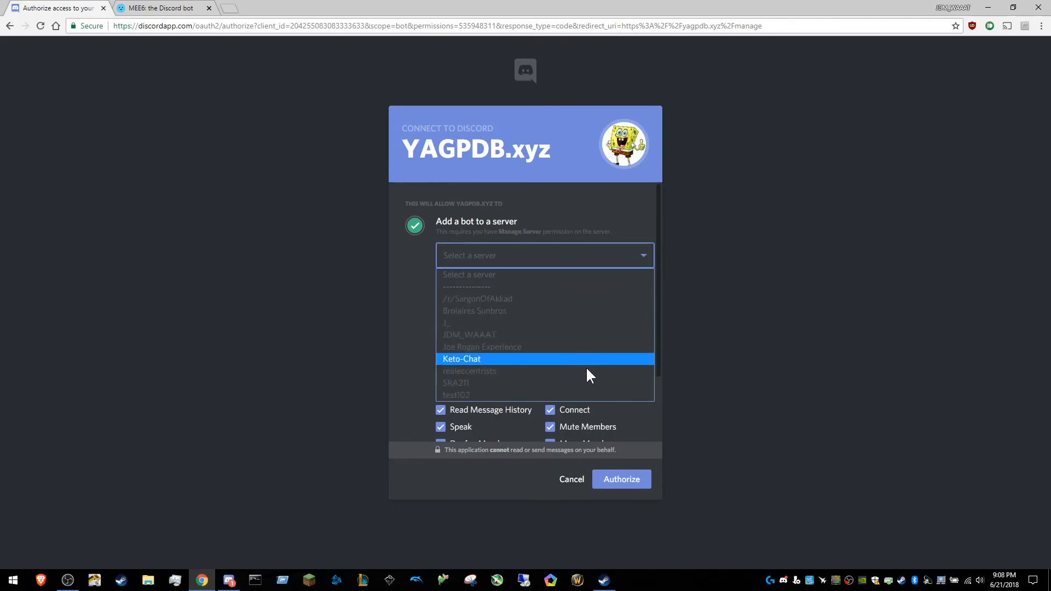
{"action": "left_click", "coordinate": [588, 390]}
{"action": "left_click", "coordinate": [610, 487]}
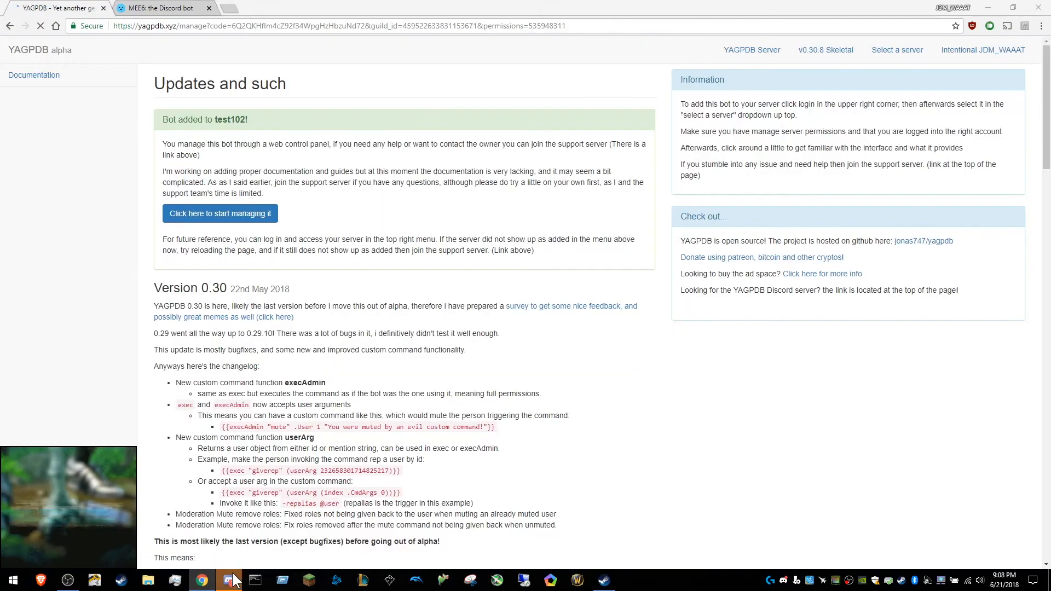
Check the test102 member list in Discord for the bot, and return to Chrome to skim YAGPDB's Version 0.30 update notes.
{"action": "left_click", "coordinate": [229, 580]}
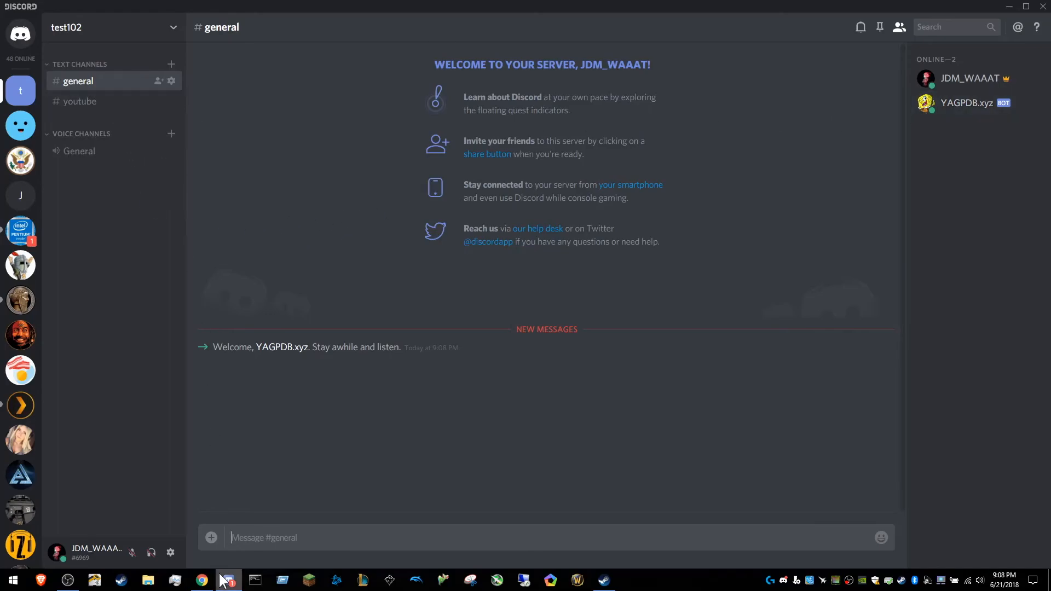
{"action": "left_click", "coordinate": [202, 580]}
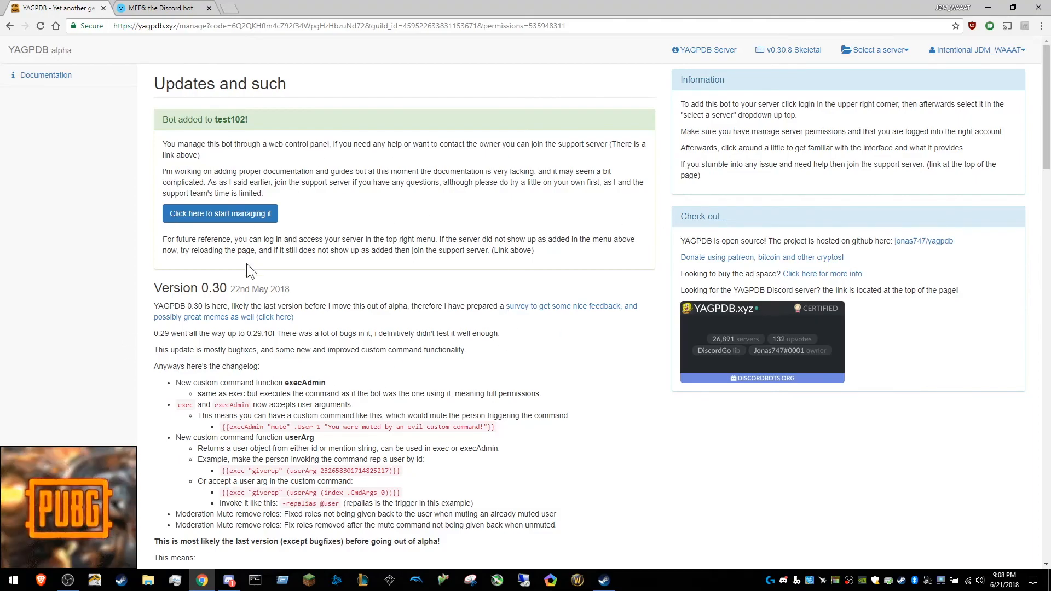
{"action": "left_click_drag", "start_coordinate": [151, 294], "coordinate": [292, 281]}
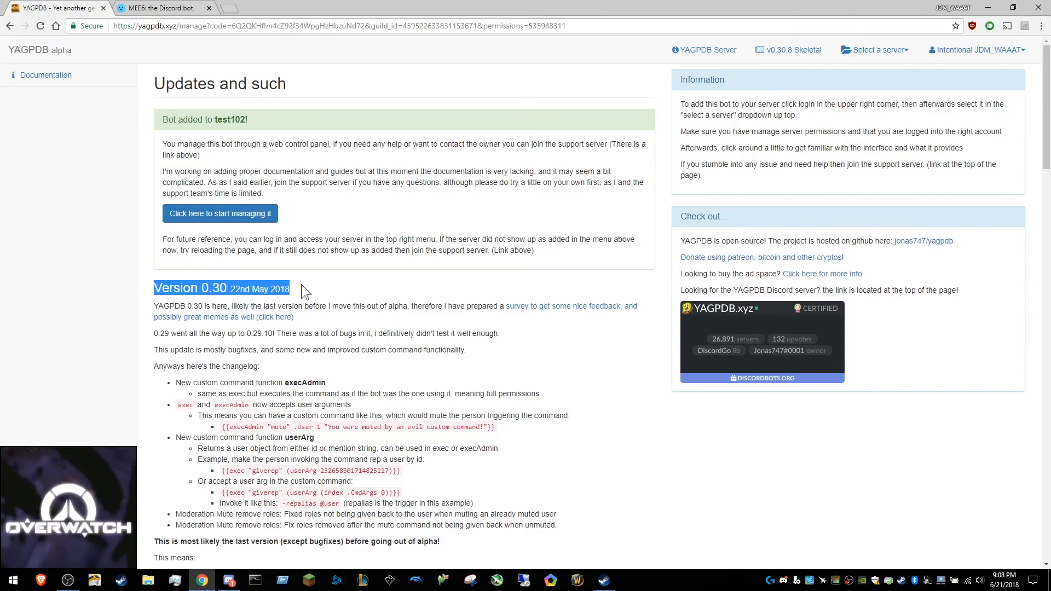
{"action": "left_click", "coordinate": [263, 302]}
{"action": "left_click_drag", "start_coordinate": [234, 290], "coordinate": [293, 291]}
{"action": "left_click", "coordinate": [359, 332]}
{"action": "scroll", "coordinate": [328, 416], "scroll_direction": "down", "scroll_amount": 7}
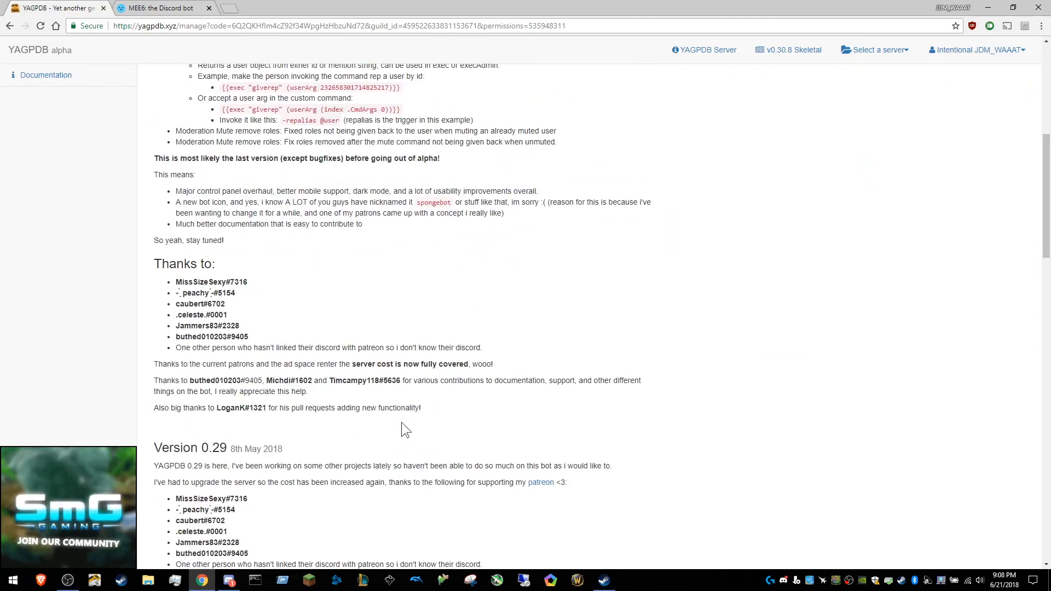
{"action": "scroll", "coordinate": [547, 435], "scroll_direction": "up", "scroll_amount": 7}
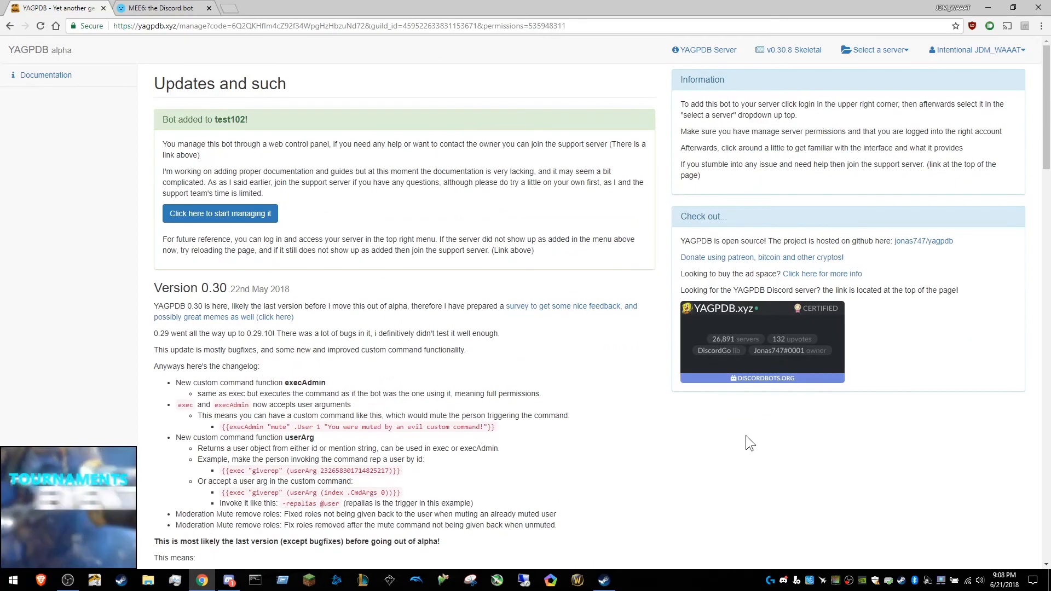
Start managing the bot for test102 and go through its General and Reddit notification pages to the Youtube upload feeds.
{"action": "left_click", "coordinate": [242, 217]}
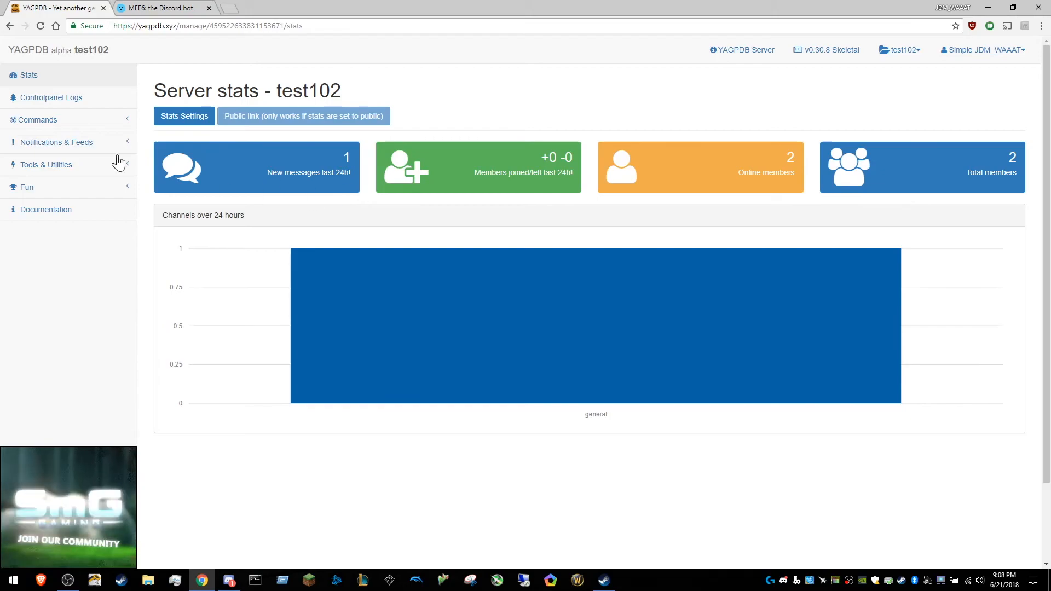
{"action": "left_click", "coordinate": [87, 148]}
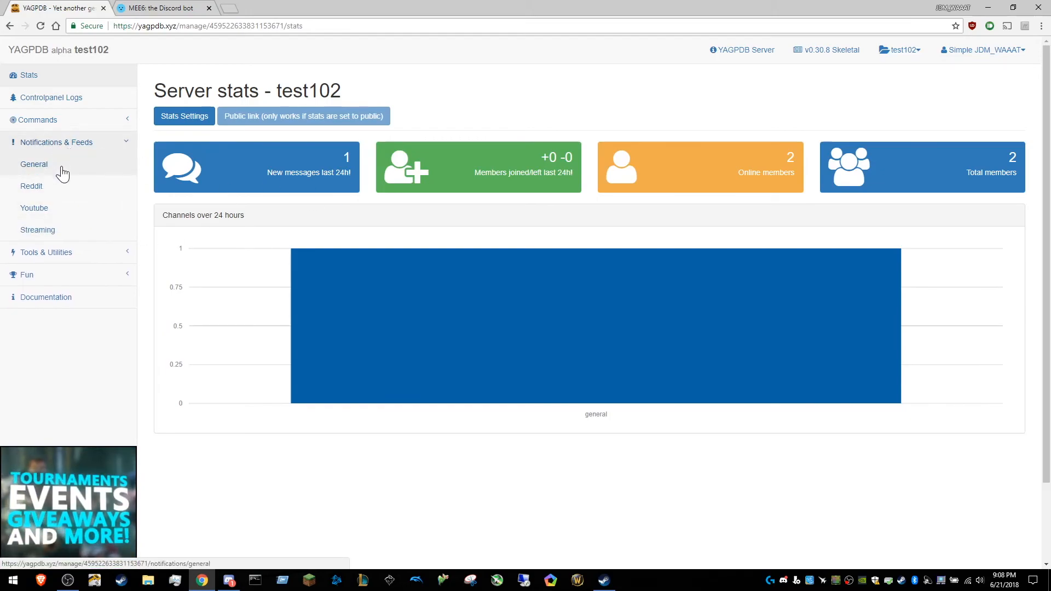
{"action": "left_click", "coordinate": [62, 171]}
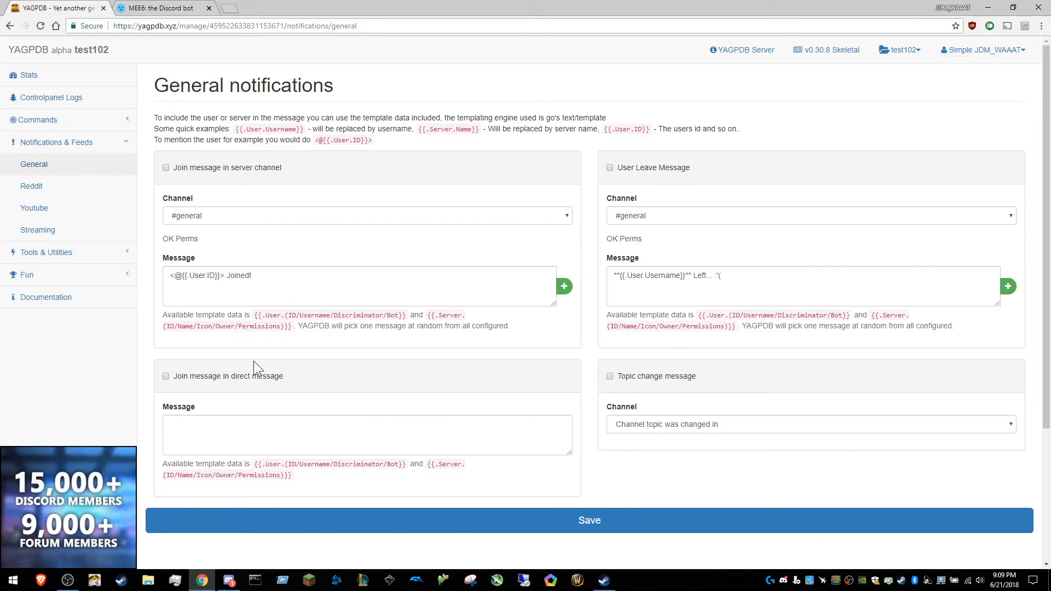
{"action": "left_click", "coordinate": [54, 189]}
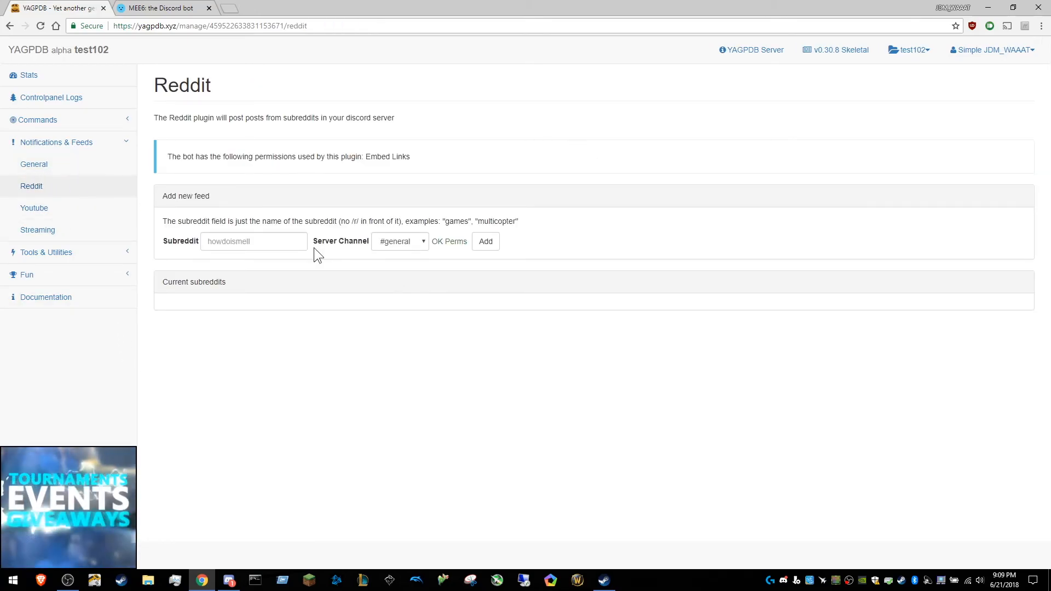
{"action": "left_click", "coordinate": [43, 207]}
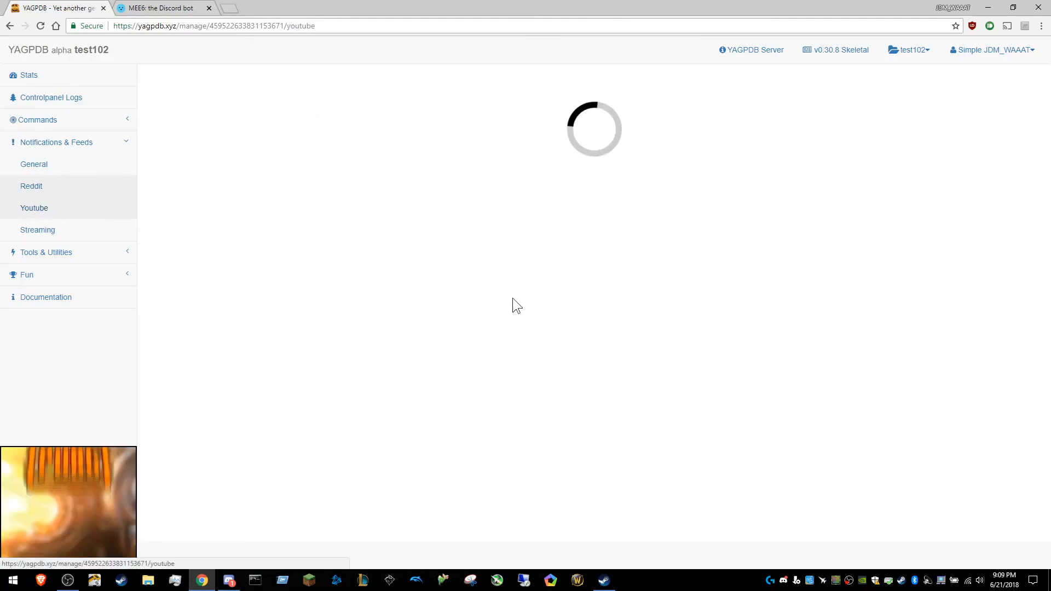
Examine the channel and user URL formats accepted by the new Youtube feed form.
{"action": "left_click", "coordinate": [337, 288]}
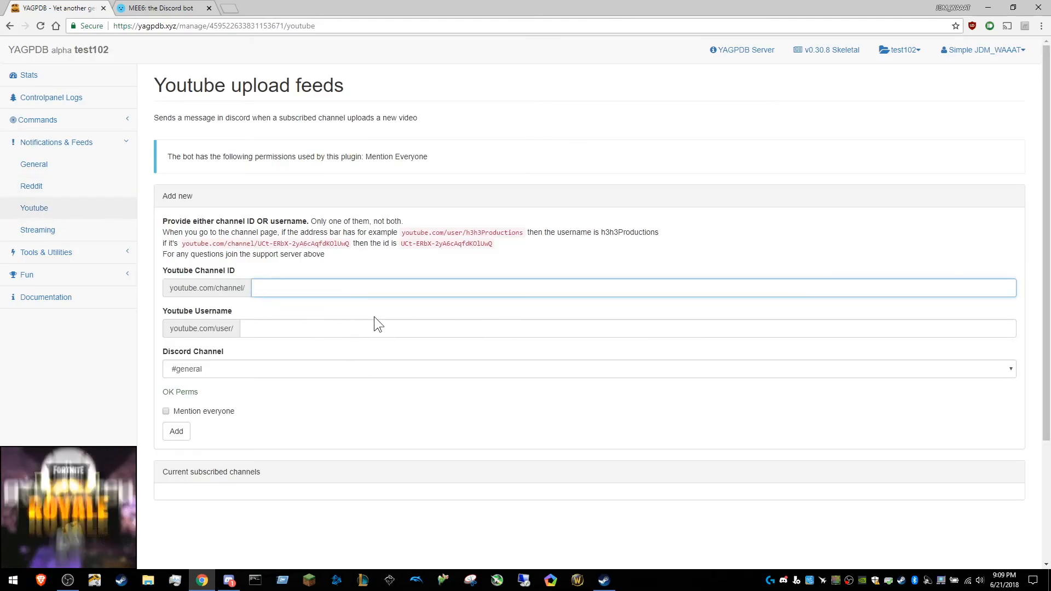
{"action": "left_click_drag", "start_coordinate": [165, 288], "coordinate": [244, 289]}
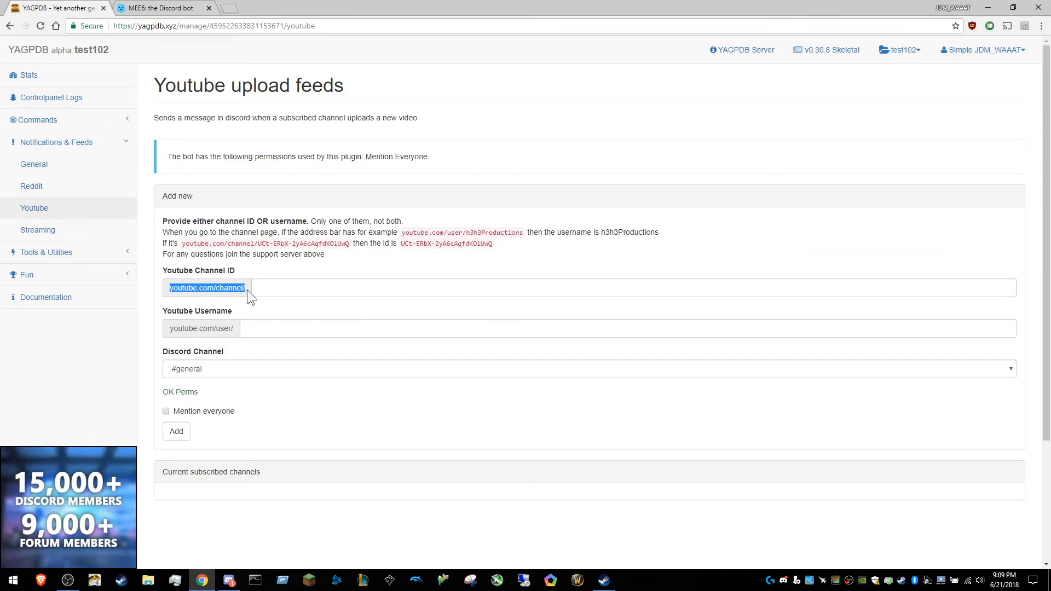
{"action": "left_click", "coordinate": [248, 292]}
{"action": "left_click_drag", "start_coordinate": [168, 329], "coordinate": [230, 329]}
{"action": "left_click", "coordinate": [238, 331]}
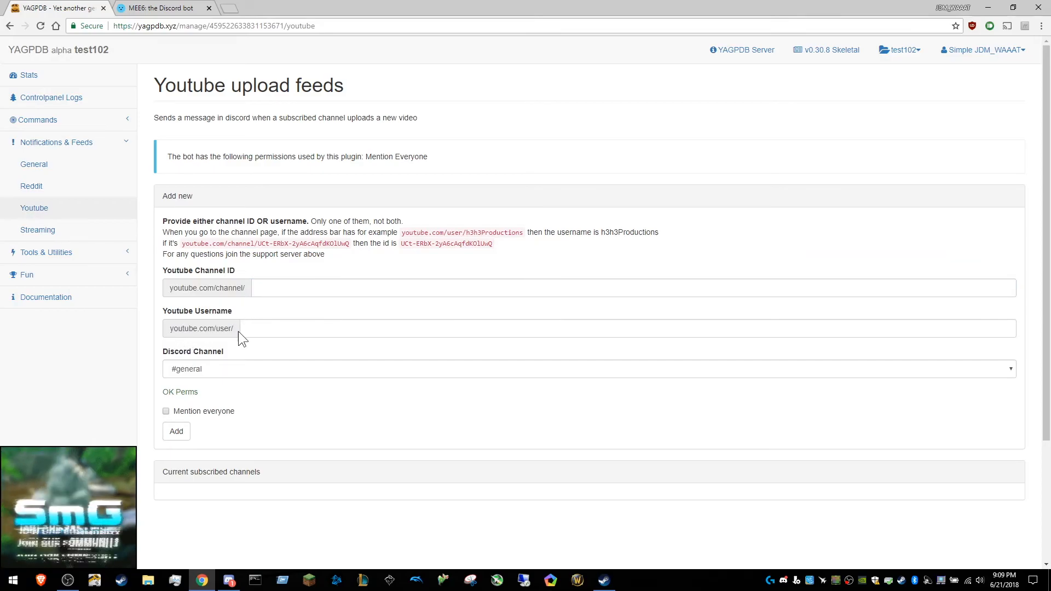
Open YouTube in a new browser tab and go to the JRE Clips channel page.
{"action": "left_click", "coordinate": [229, 8]}
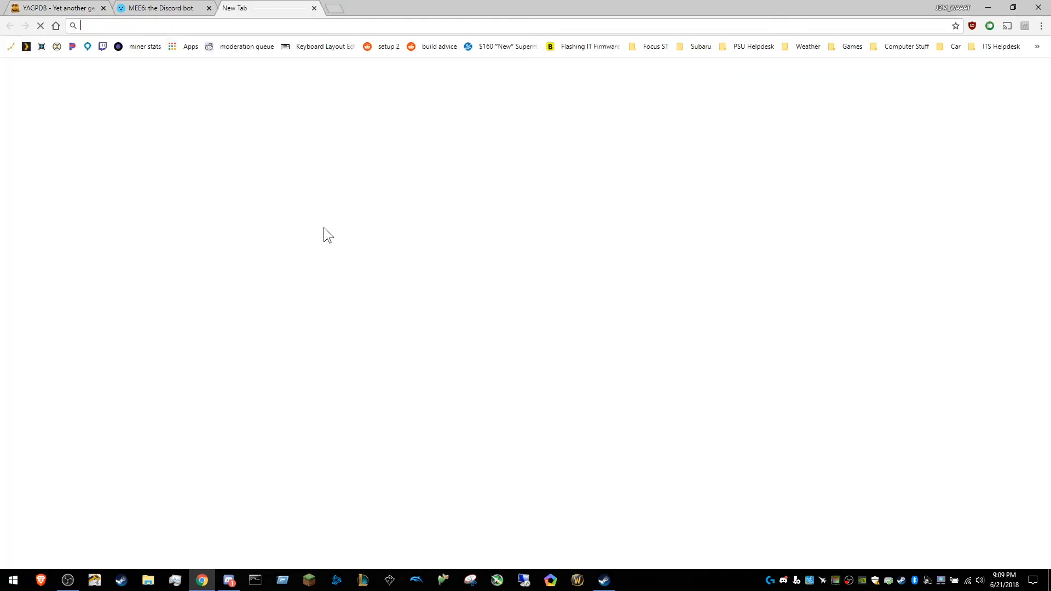
{"action": "type", "text": "you"}
{"action": "key", "text": "Return"}
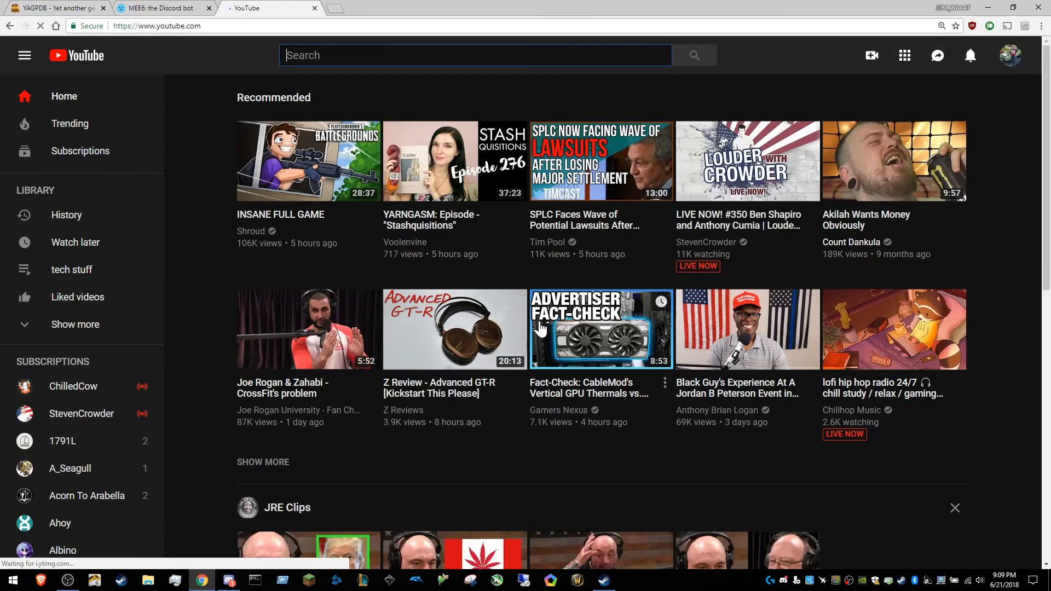
{"action": "scroll", "coordinate": [539, 331], "scroll_direction": "down", "scroll_amount": 7}
{"action": "scroll", "coordinate": [538, 324], "scroll_direction": "down", "scroll_amount": 2}
{"action": "scroll", "coordinate": [537, 324], "scroll_direction": "up", "scroll_amount": 2}
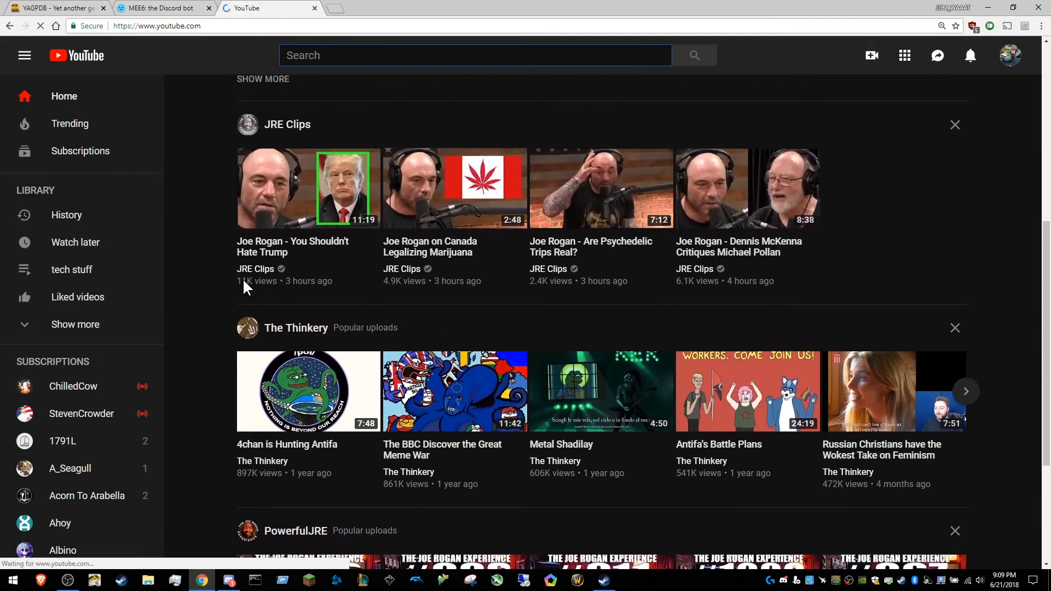
{"action": "left_click", "coordinate": [254, 269]}
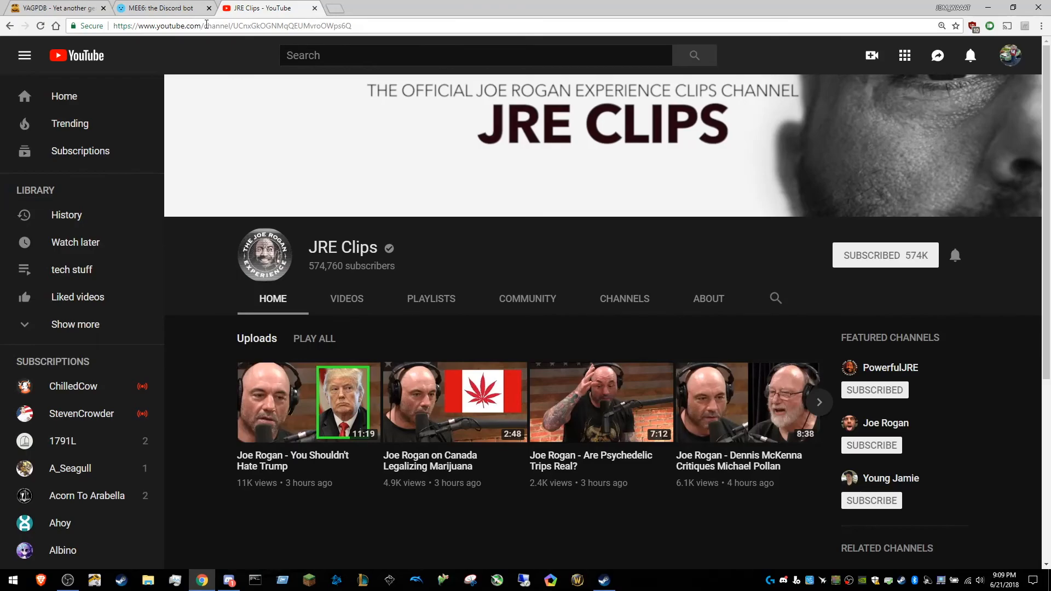
Copy the JRE Clips channel ID from its page address and paste it as the new feed's Youtube Channel ID.
{"action": "left_click_drag", "start_coordinate": [234, 26], "coordinate": [352, 26]}
{"action": "key", "text": "ctrl+c"}
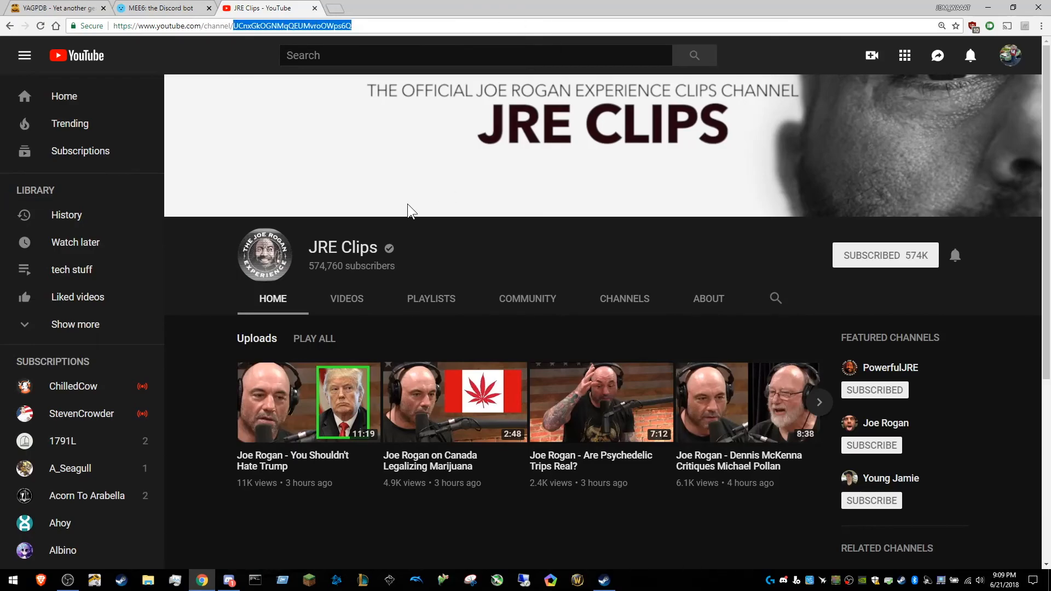
{"action": "left_click", "coordinate": [52, 8]}
{"action": "left_click", "coordinate": [301, 288]}
{"action": "key", "text": "ctrl+v"}
{"action": "left_click", "coordinate": [290, 8]}
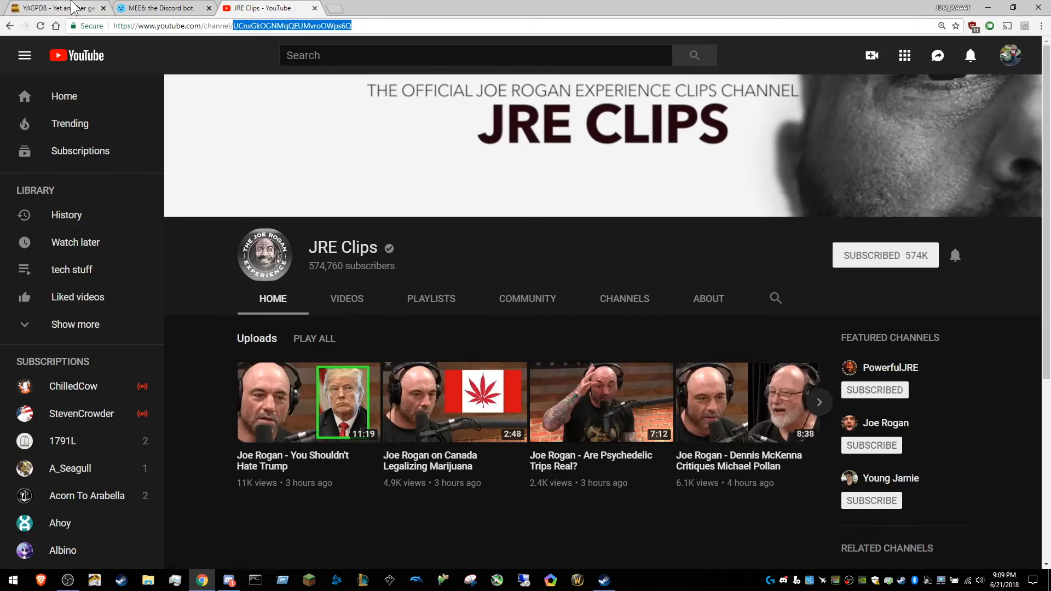
{"action": "left_click", "coordinate": [60, 8]}
Set the new JRE Clips feed's Discord channel to #youtube and add the feed without mentioning everyone.
{"action": "left_click", "coordinate": [271, 369]}
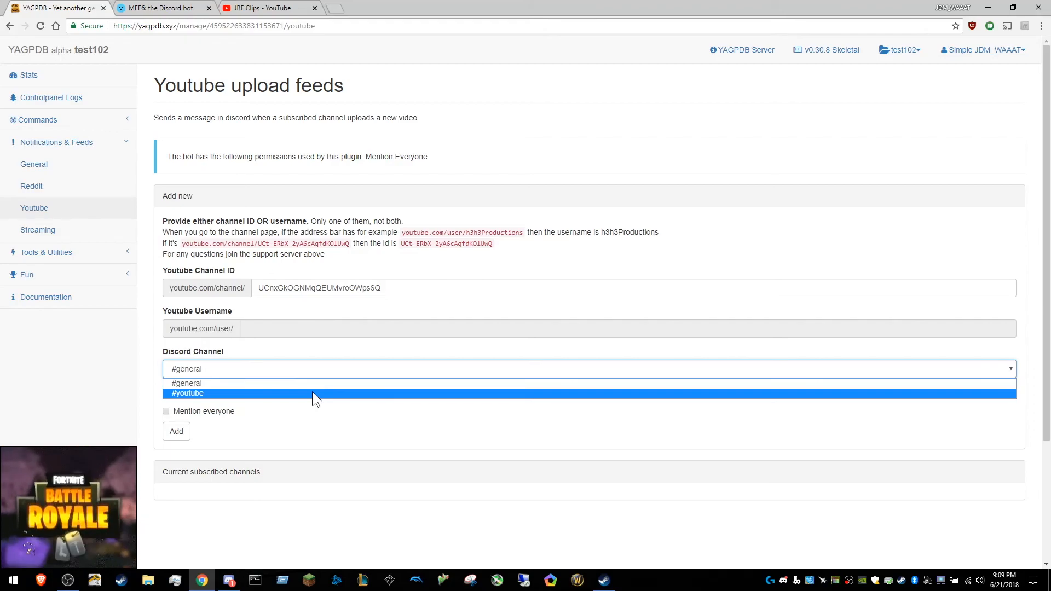
{"action": "left_click", "coordinate": [311, 393]}
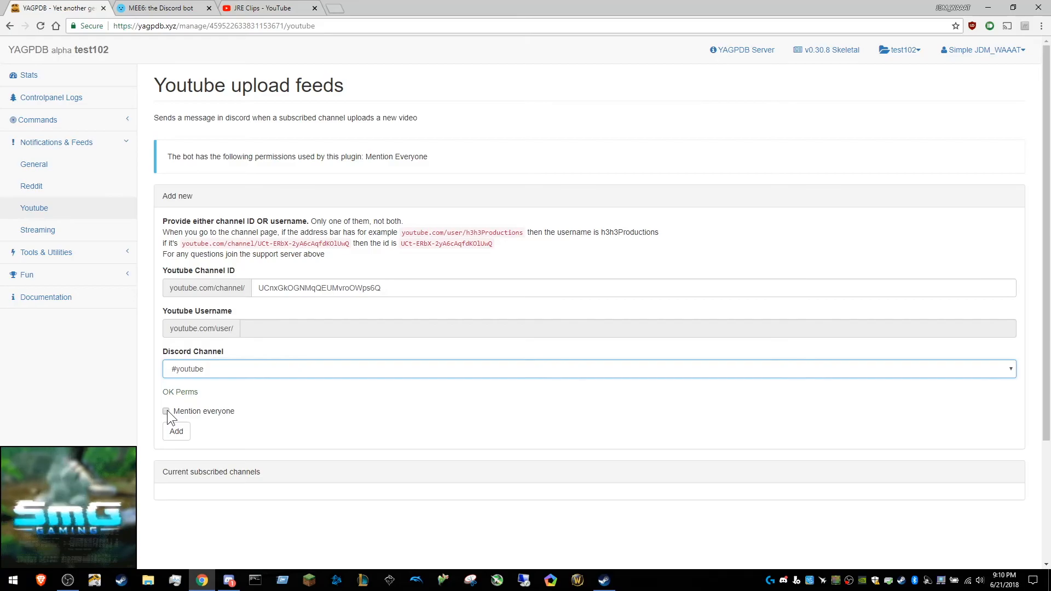
{"action": "left_click", "coordinate": [260, 367]}
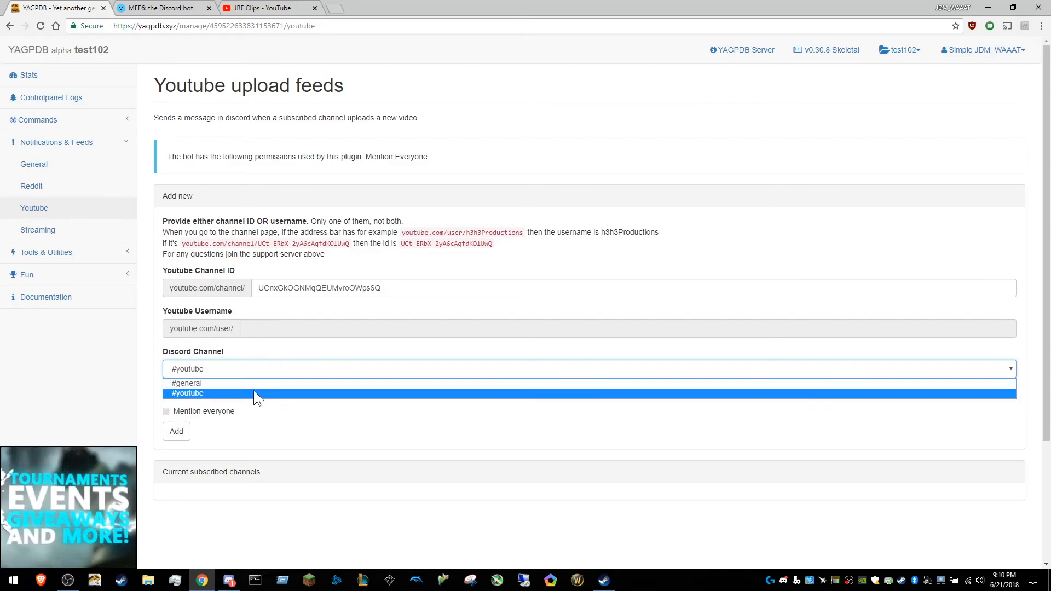
{"action": "left_click", "coordinate": [268, 424]}
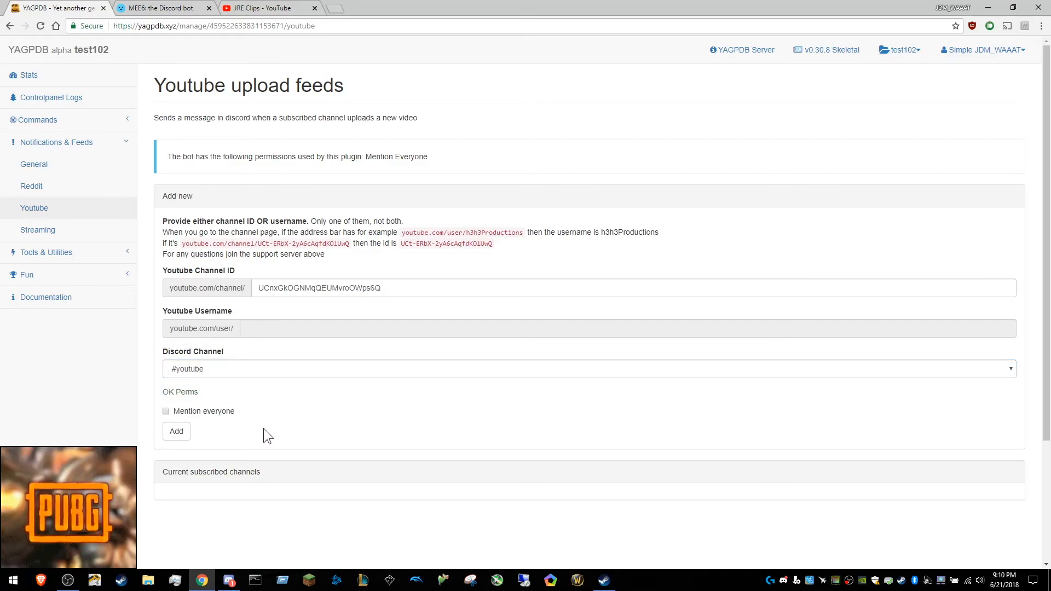
{"action": "left_click", "coordinate": [178, 431]}
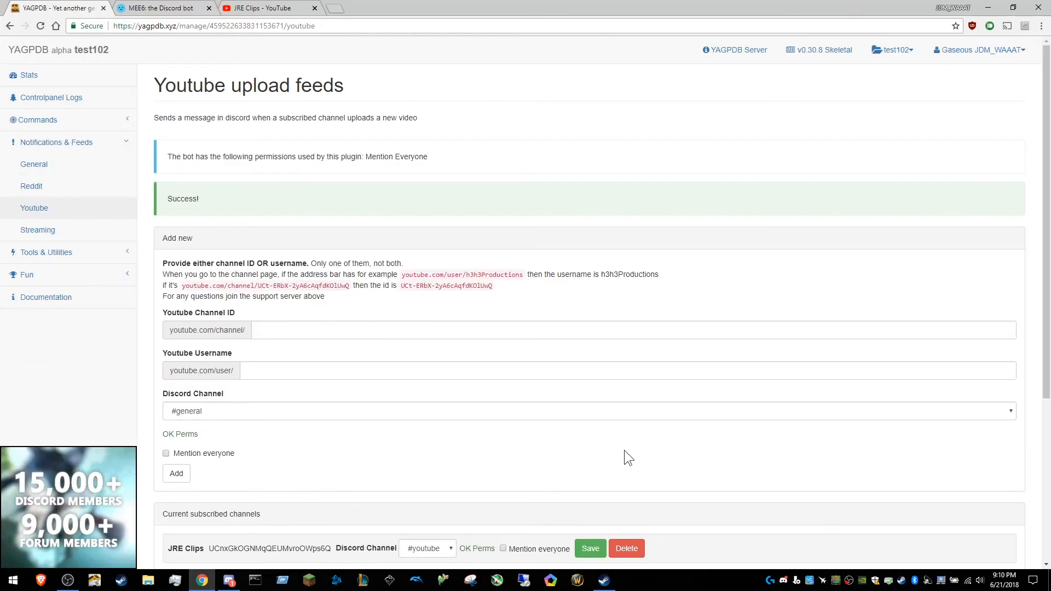
Review the JRE Clips entry among the current subscribed channels and save it.
{"action": "scroll", "coordinate": [624, 450], "scroll_direction": "down", "scroll_amount": 5}
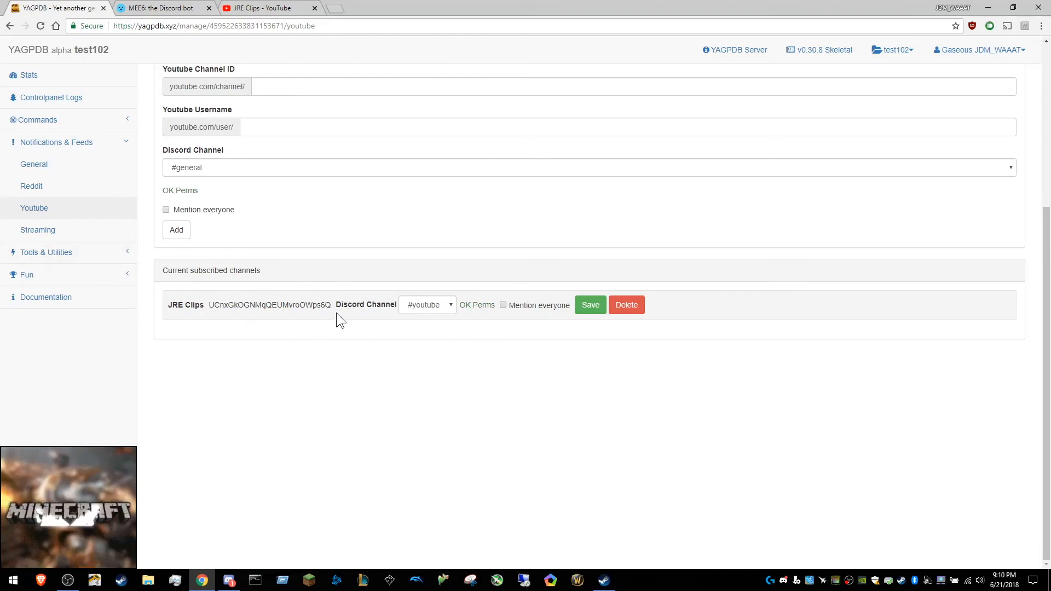
{"action": "left_click_drag", "start_coordinate": [169, 308], "coordinate": [204, 306]}
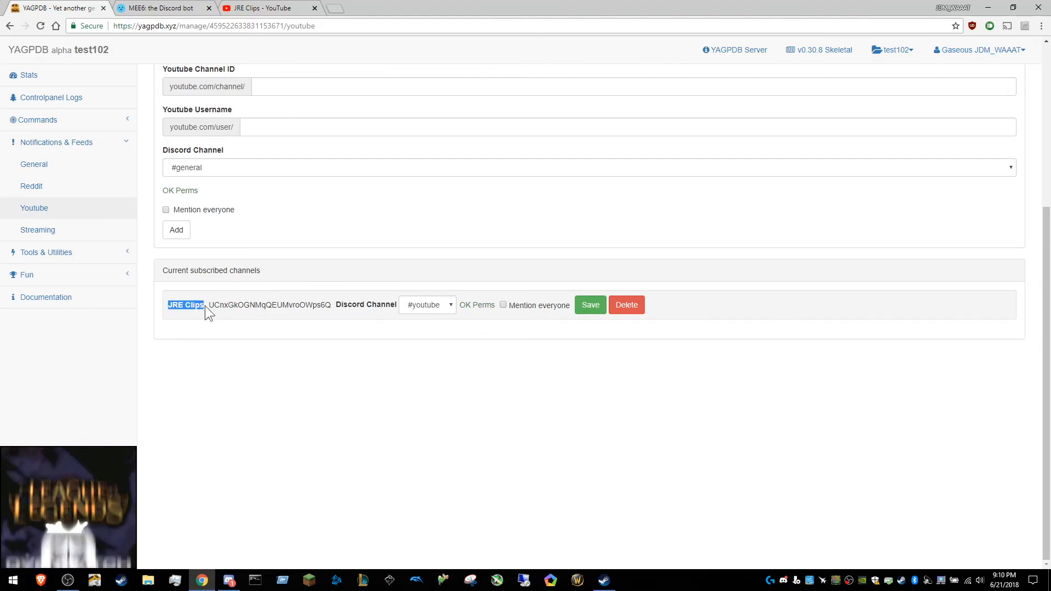
{"action": "left_click", "coordinate": [179, 306]}
{"action": "left_click_drag", "start_coordinate": [209, 305], "coordinate": [337, 315]}
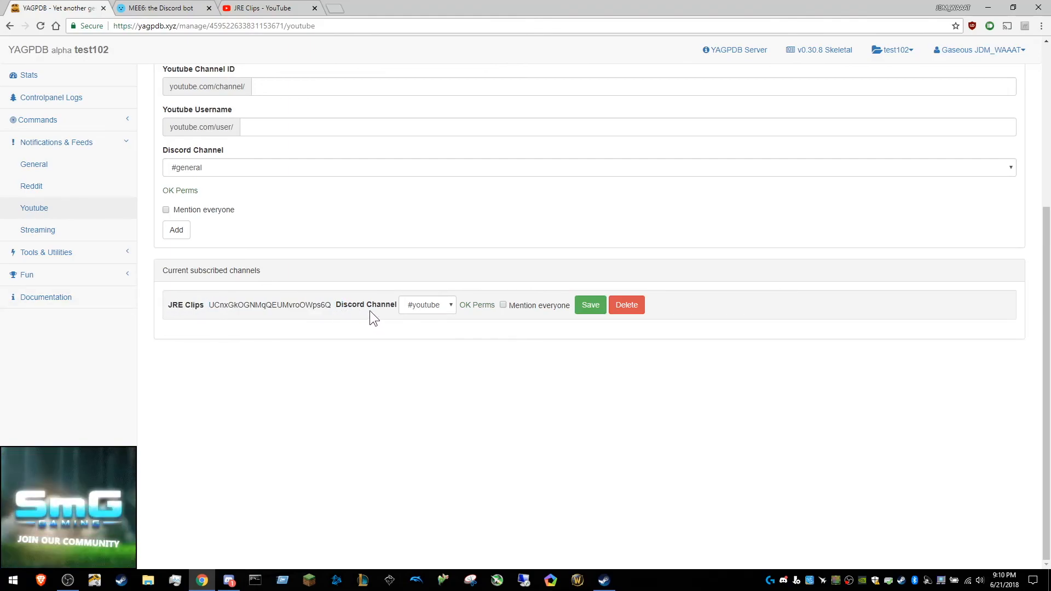
{"action": "left_click_drag", "start_coordinate": [460, 308], "coordinate": [494, 309]}
{"action": "left_click", "coordinate": [494, 309]}
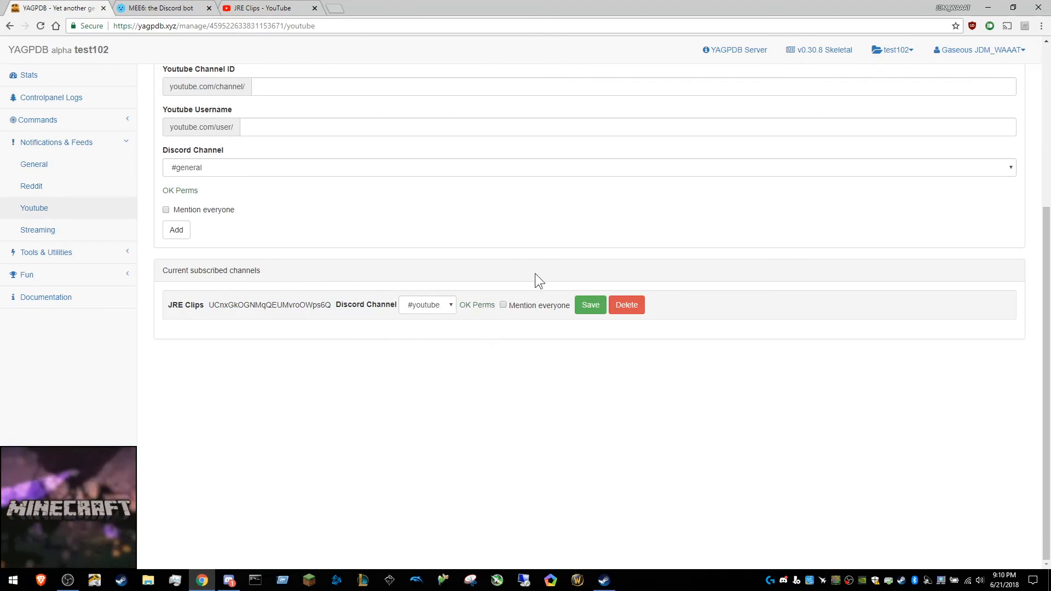
{"action": "left_click", "coordinate": [578, 307]}
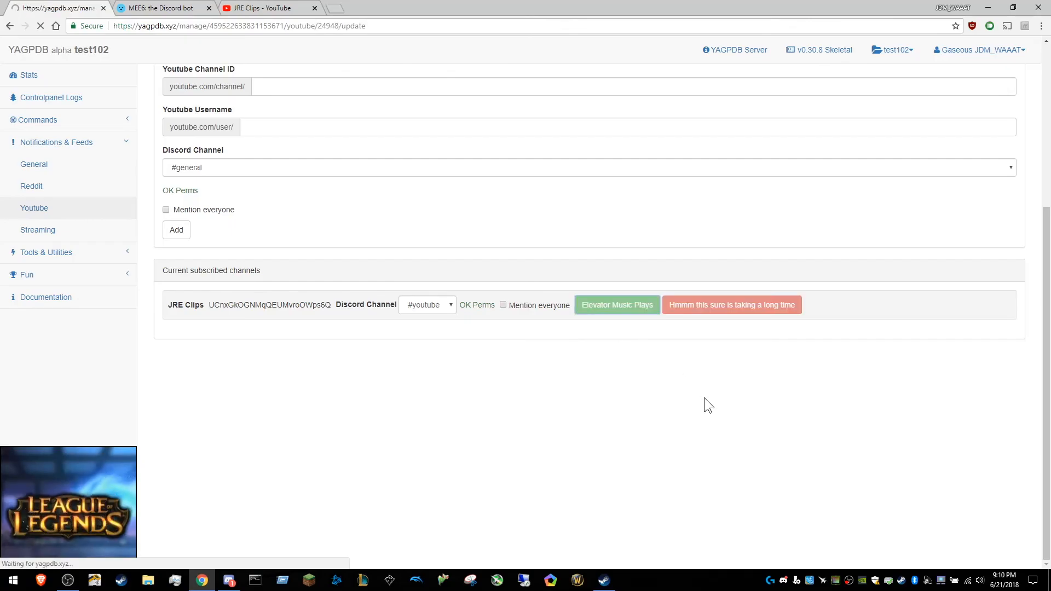
{"action": "scroll", "coordinate": [632, 324], "scroll_direction": "down", "scroll_amount": 2}
{"action": "scroll", "coordinate": [632, 322], "scroll_direction": "up", "scroll_amount": 3}
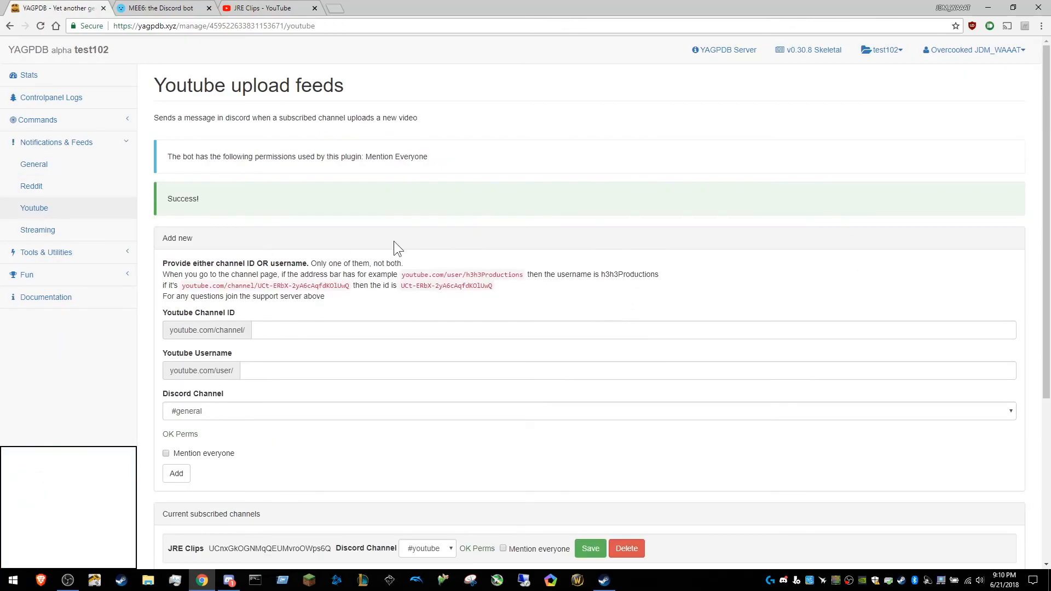
{"action": "left_click_drag", "start_coordinate": [167, 199], "coordinate": [230, 204]}
{"action": "left_click", "coordinate": [526, 236]}
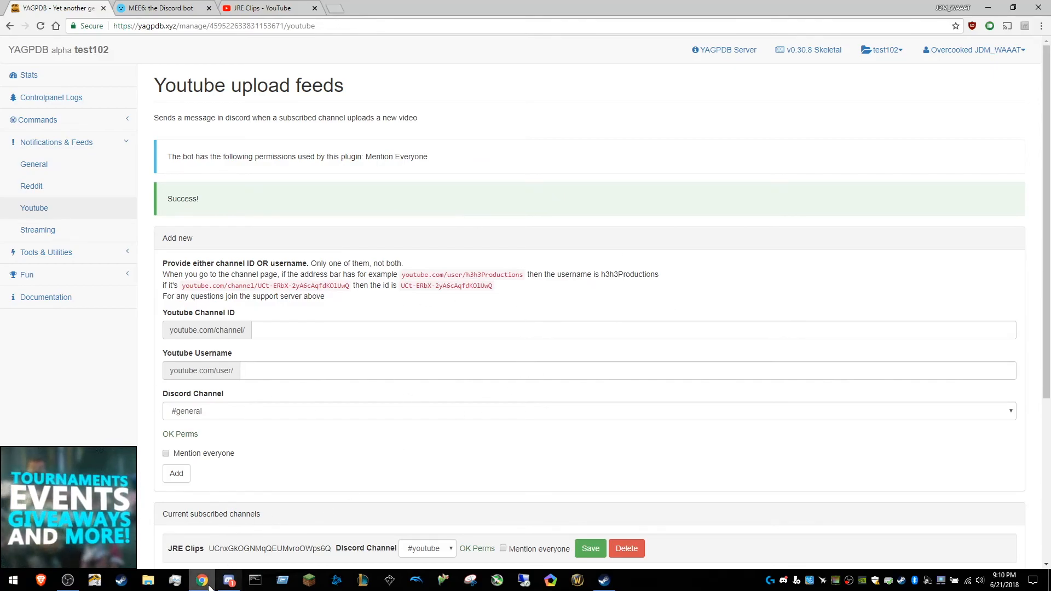
Switch to Discord and check the bot's welcome message in test102's #general channel.
{"action": "left_click", "coordinate": [228, 580]}
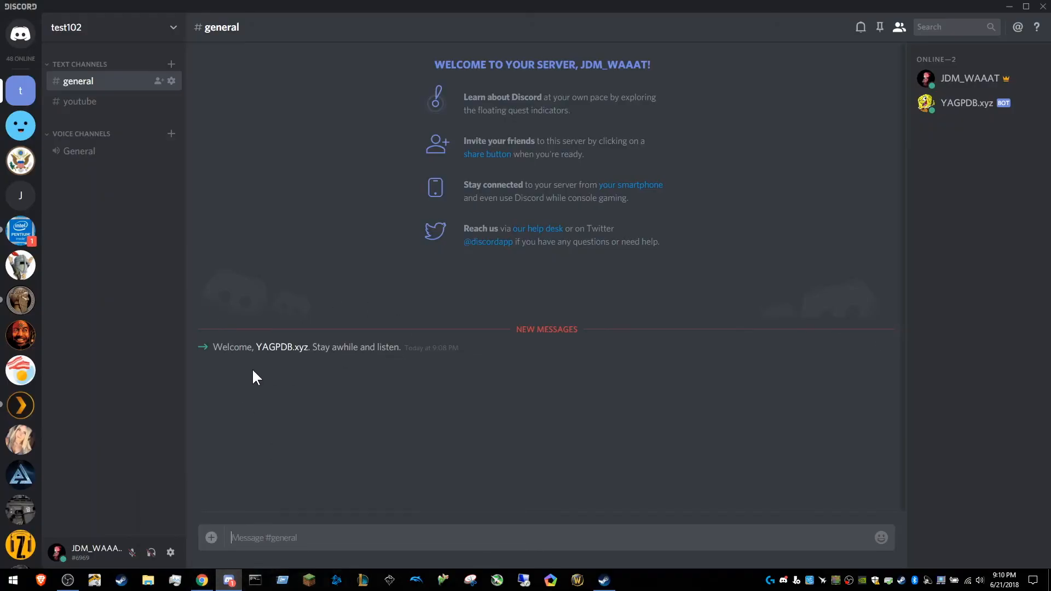
{"action": "left_click_drag", "start_coordinate": [238, 348], "coordinate": [355, 420]}
{"action": "left_click", "coordinate": [336, 419]}
Return to the browser's MEE6 site and add the MEE6 bot to test102, authorizing the requested permissions.
{"action": "left_click", "coordinate": [202, 580]}
{"action": "left_click", "coordinate": [186, 9]}
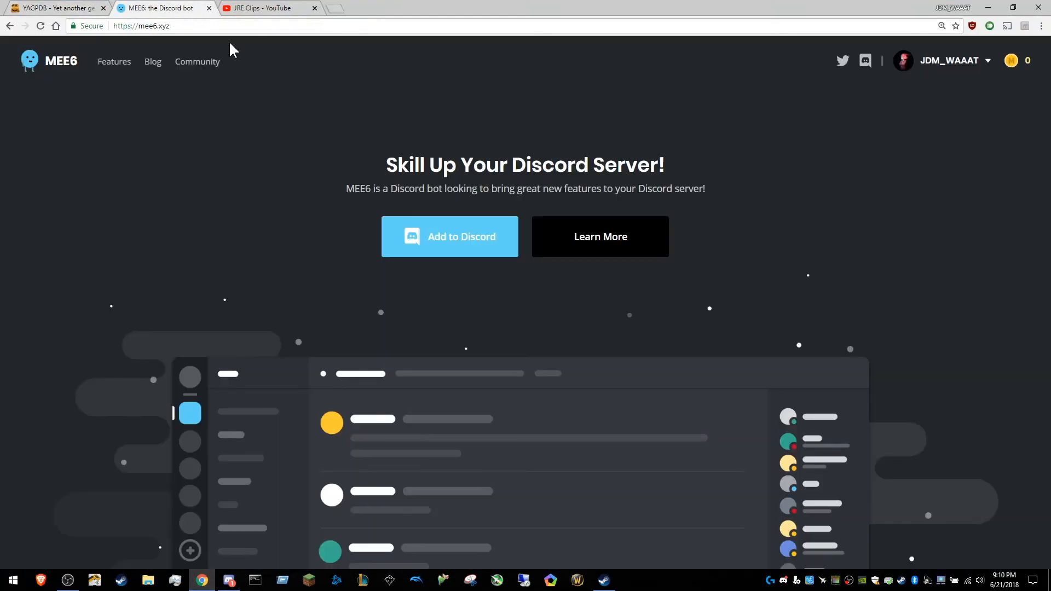
{"action": "left_click", "coordinate": [472, 253]}
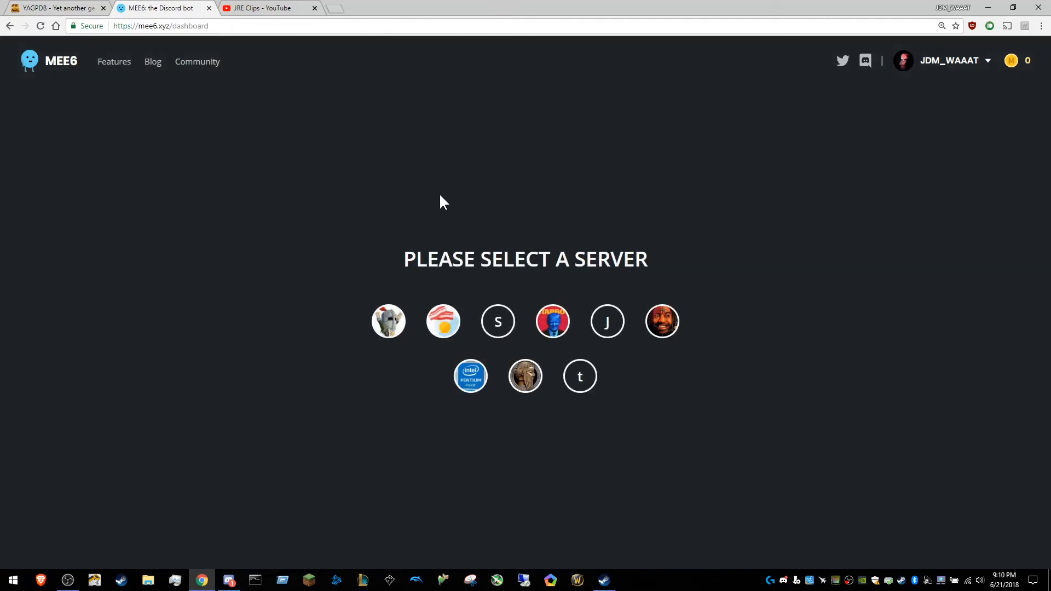
{"action": "left_click", "coordinate": [580, 378]}
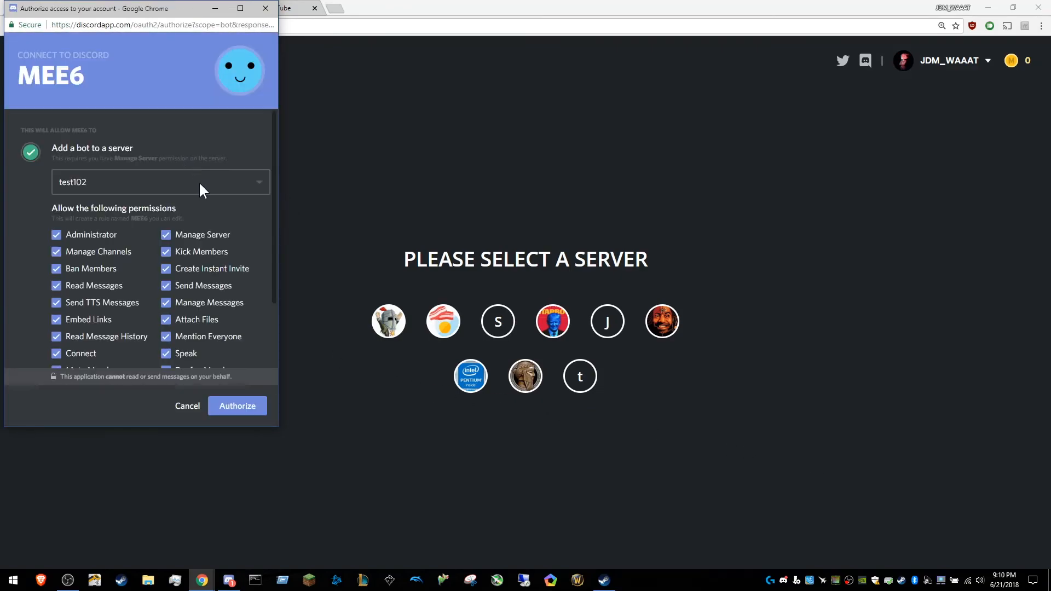
{"action": "scroll", "coordinate": [199, 182], "scroll_direction": "down", "scroll_amount": 3}
{"action": "left_click", "coordinate": [237, 406]}
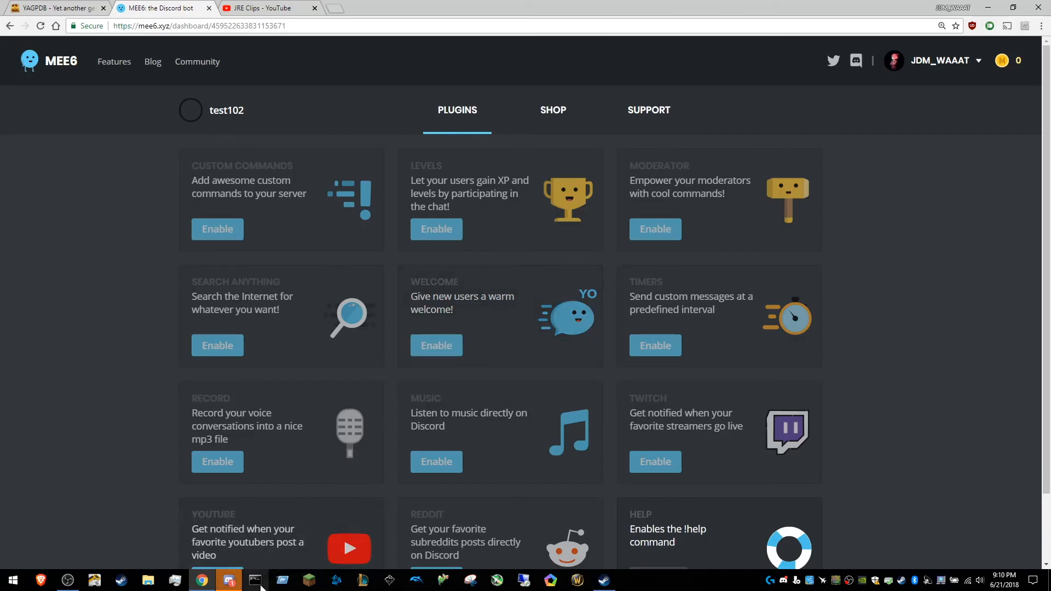
Switch to Discord and change MEE6's nickname on test102 to "test bot 1".
{"action": "left_click", "coordinate": [228, 581]}
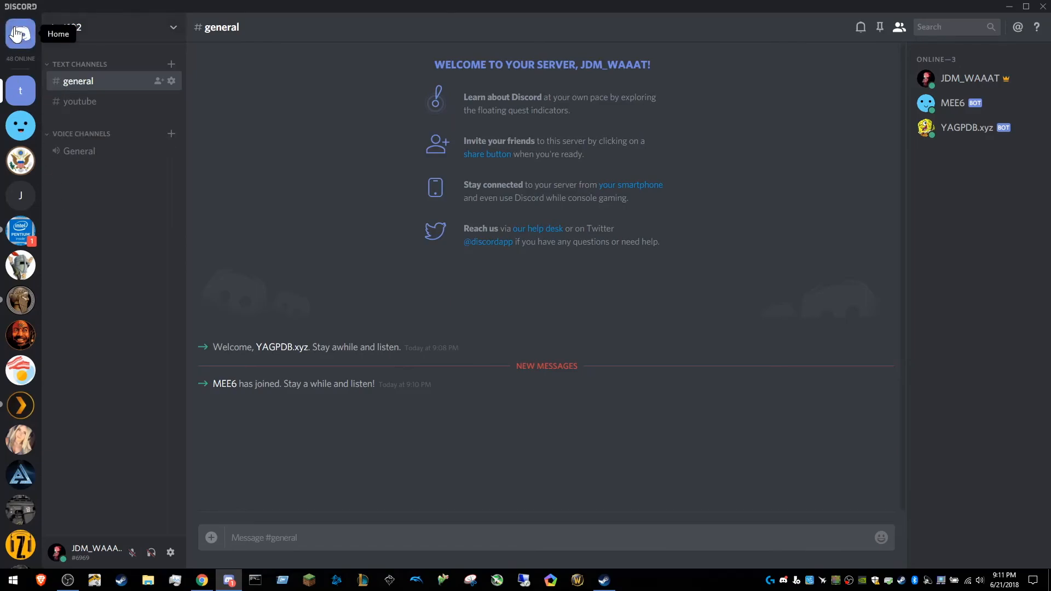
{"action": "right_click", "coordinate": [984, 107]}
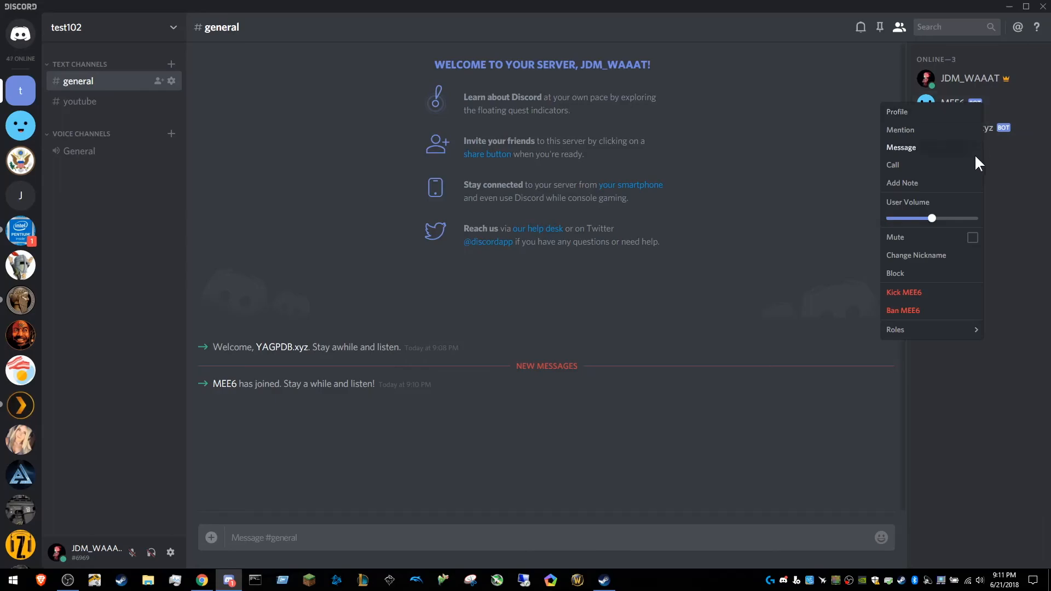
{"action": "left_click", "coordinate": [925, 255]}
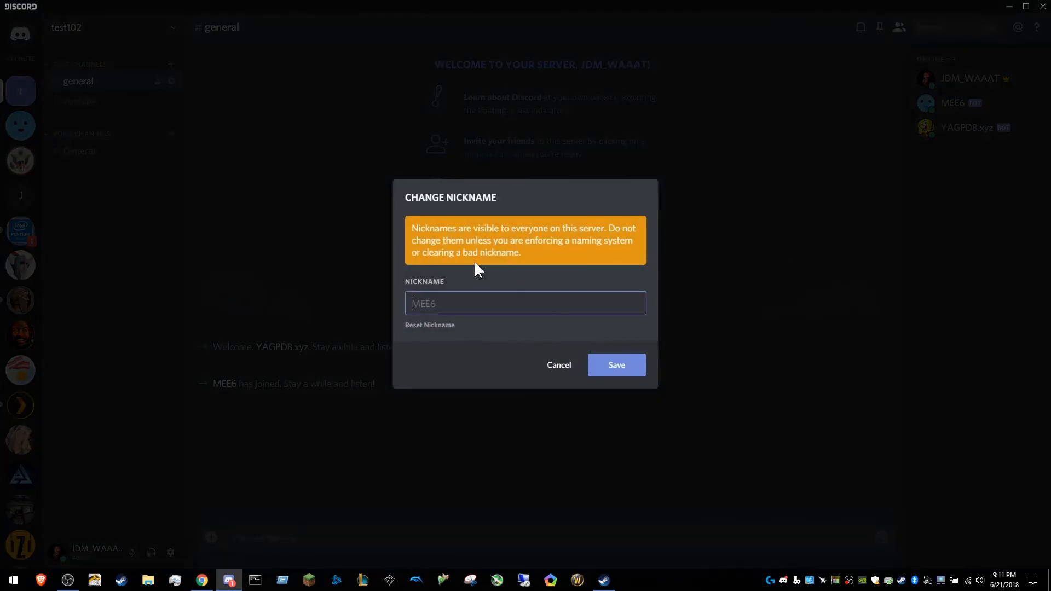
{"action": "type", "text": "test bot 1"}
{"action": "key", "text": "Return"}
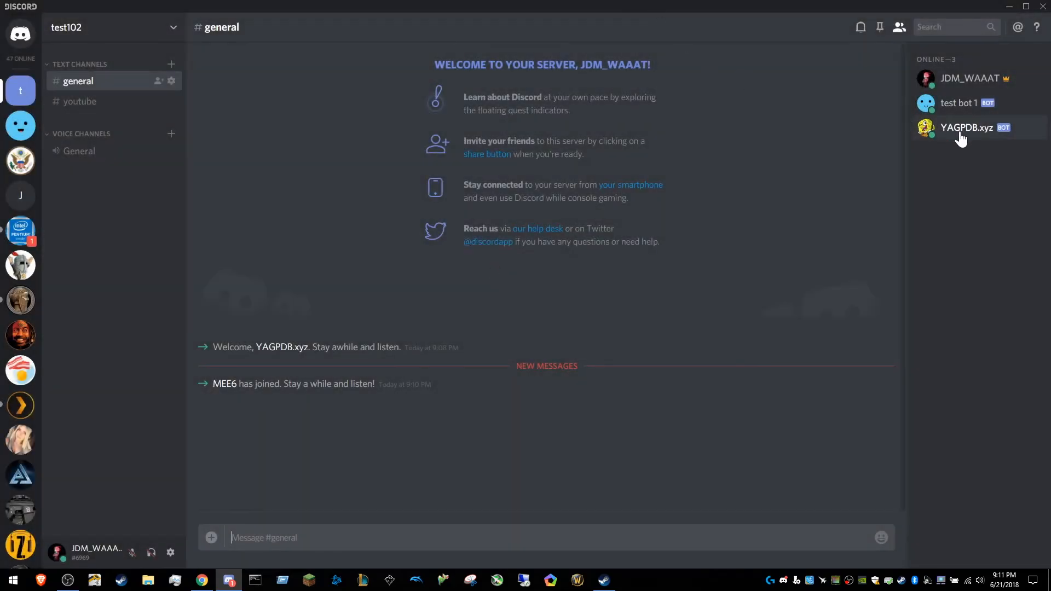
{"action": "left_click", "coordinate": [959, 131]}
{"action": "left_click", "coordinate": [1042, 195]}
Return to the MEE6 dashboard for test102 and look through the available plugins.
{"action": "left_click", "coordinate": [228, 583]}
{"action": "scroll", "coordinate": [66, 427], "scroll_direction": "down", "scroll_amount": 2}
{"action": "scroll", "coordinate": [219, 397], "scroll_direction": "up", "scroll_amount": 2}
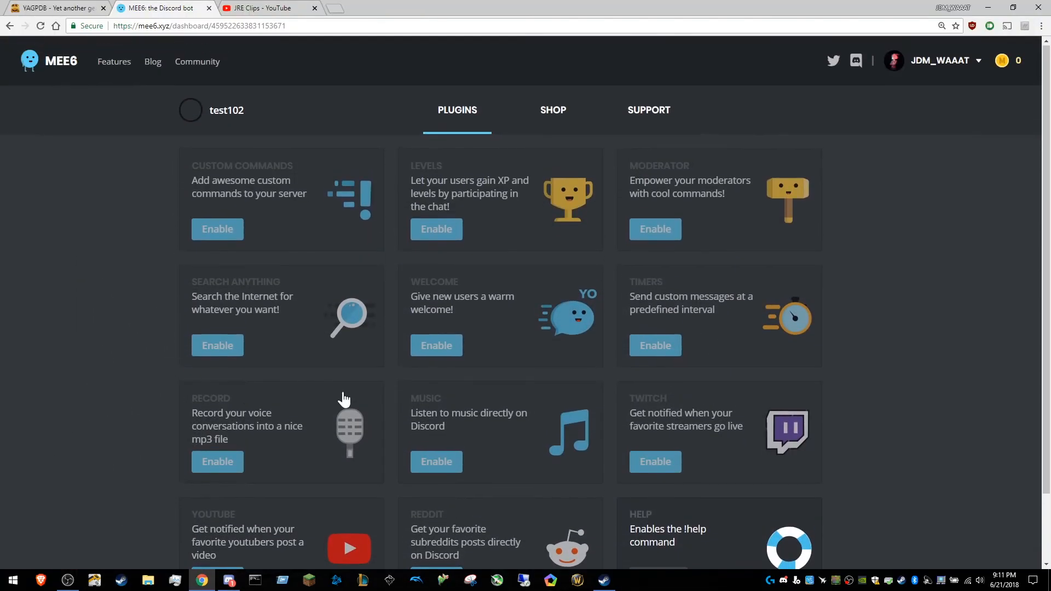
{"action": "scroll", "coordinate": [110, 155], "scroll_direction": "down", "scroll_amount": 2}
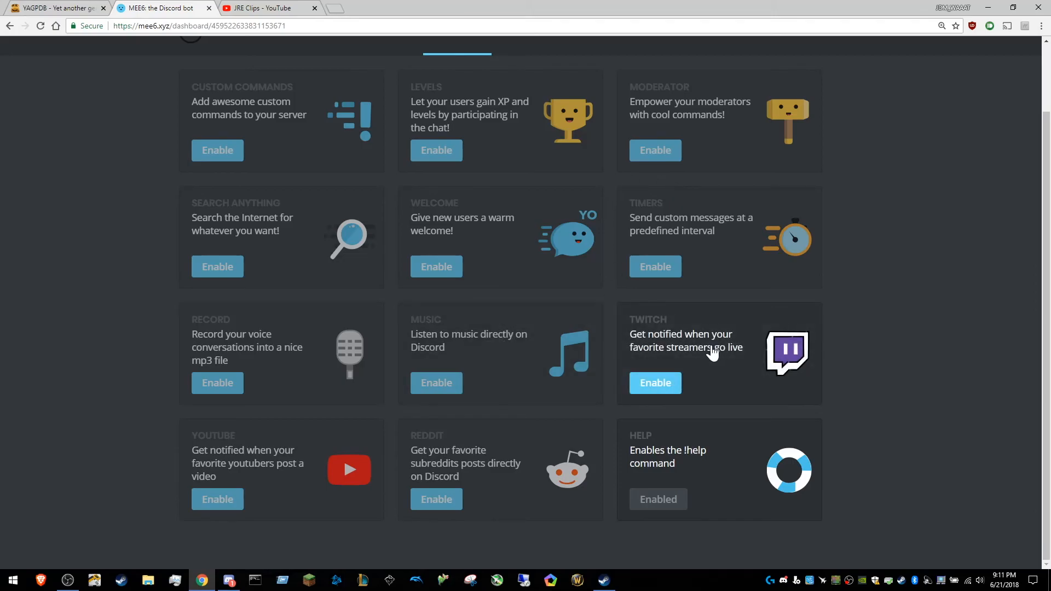
Examine YAGPDB's Streaming notification settings for test102.
{"action": "left_click", "coordinate": [34, 9]}
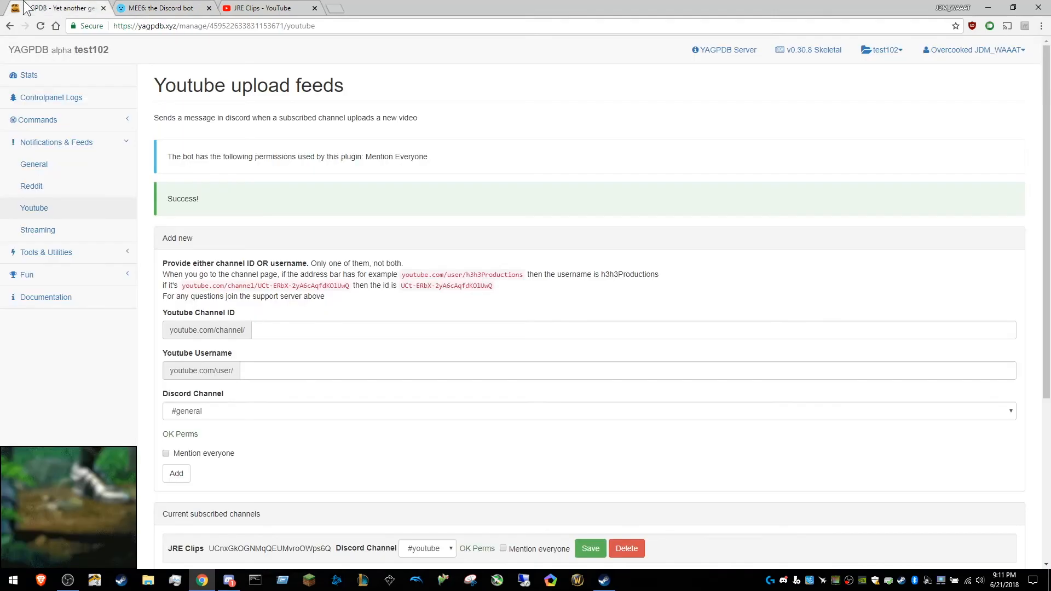
{"action": "left_click", "coordinate": [86, 230]}
{"action": "scroll", "coordinate": [397, 307], "scroll_direction": "down", "scroll_amount": 1}
{"action": "scroll", "coordinate": [622, 376], "scroll_direction": "down", "scroll_amount": 4}
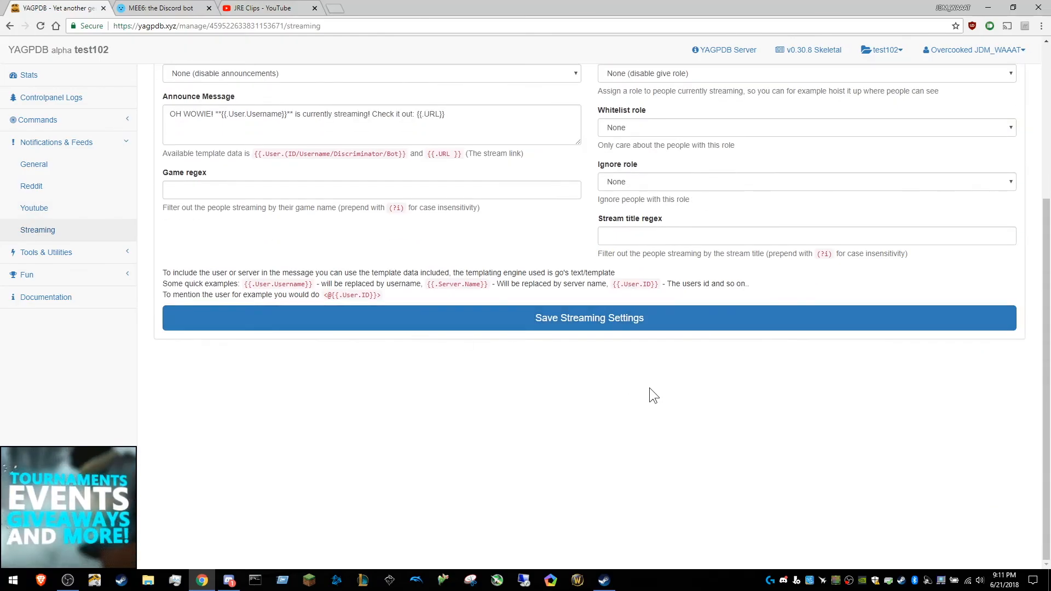
{"action": "scroll", "coordinate": [621, 377], "scroll_direction": "up", "scroll_amount": 5}
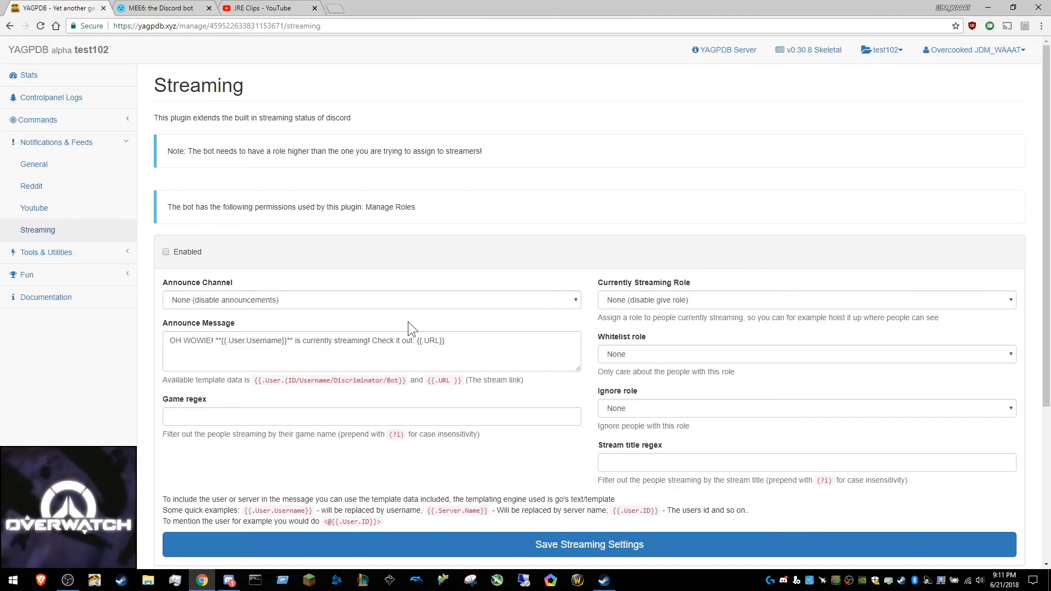
Go back to the MEE6 dashboard and enable the Twitch plugin for test102.
{"action": "key", "text": "ctrl+Tab"}
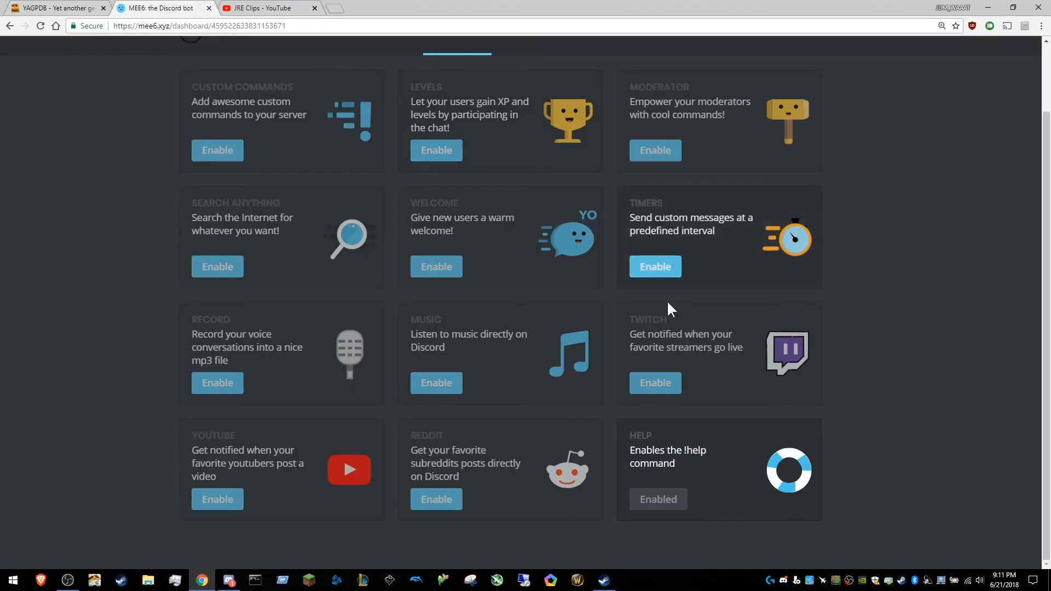
{"action": "left_click", "coordinate": [655, 383]}
{"action": "left_click", "coordinate": [682, 329]}
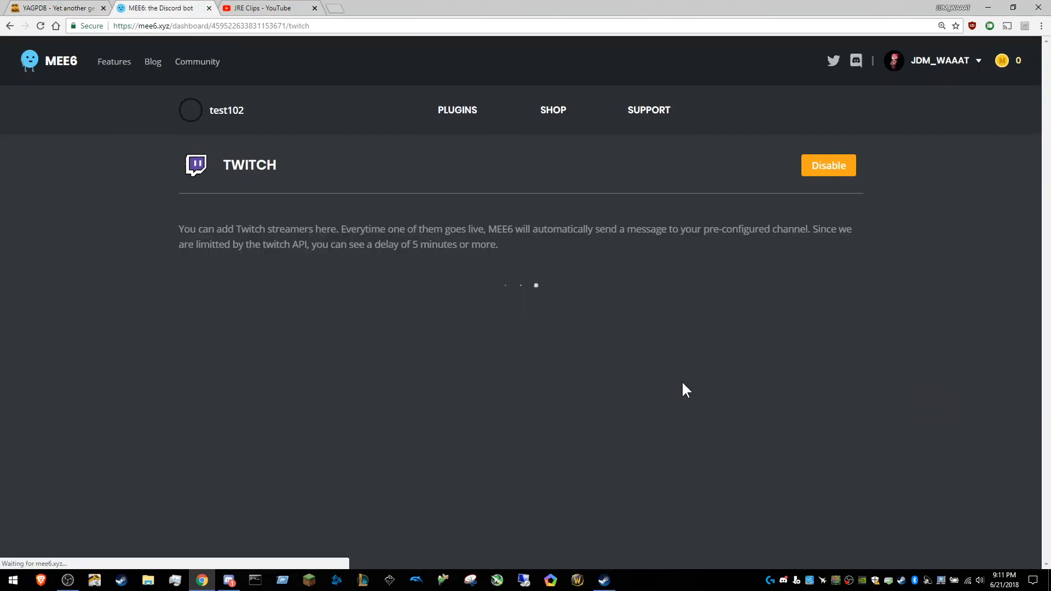
Start adding a Twitch streamer with channel JDMWAAAT and #general as the announcement channel.
{"action": "left_click", "coordinate": [855, 295]}
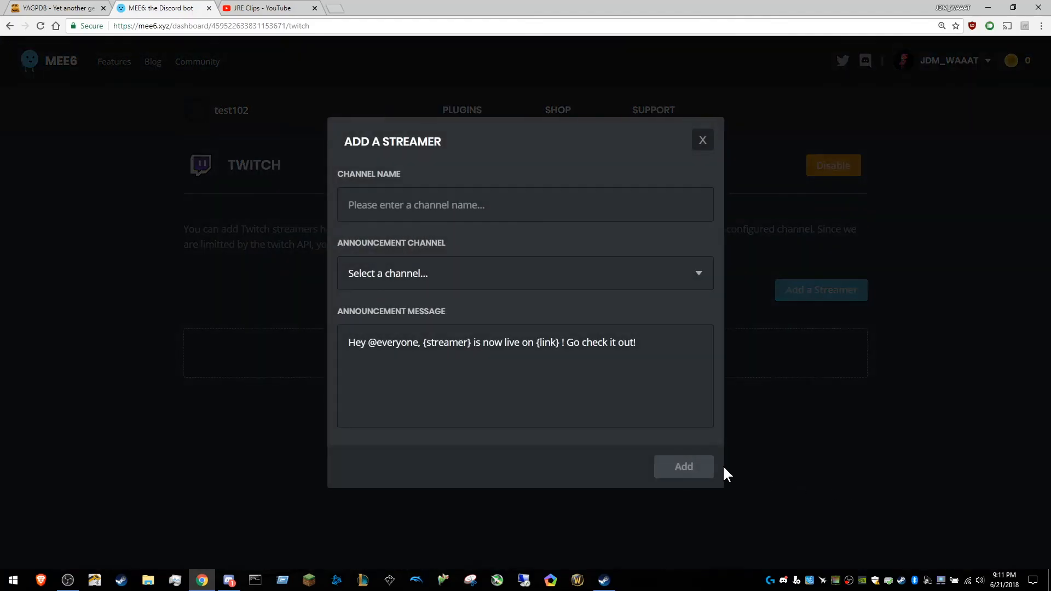
{"action": "type", "text": "jd"}
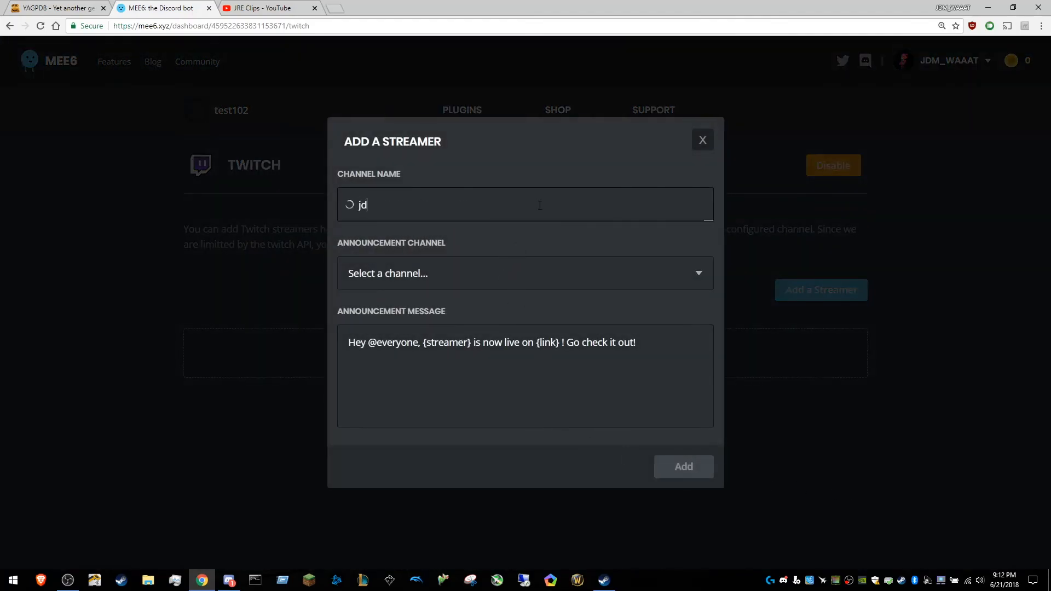
{"action": "type", "text": "mwaaat"}
{"action": "key", "text": "BackSpace"}
{"action": "type", "text": "at"}
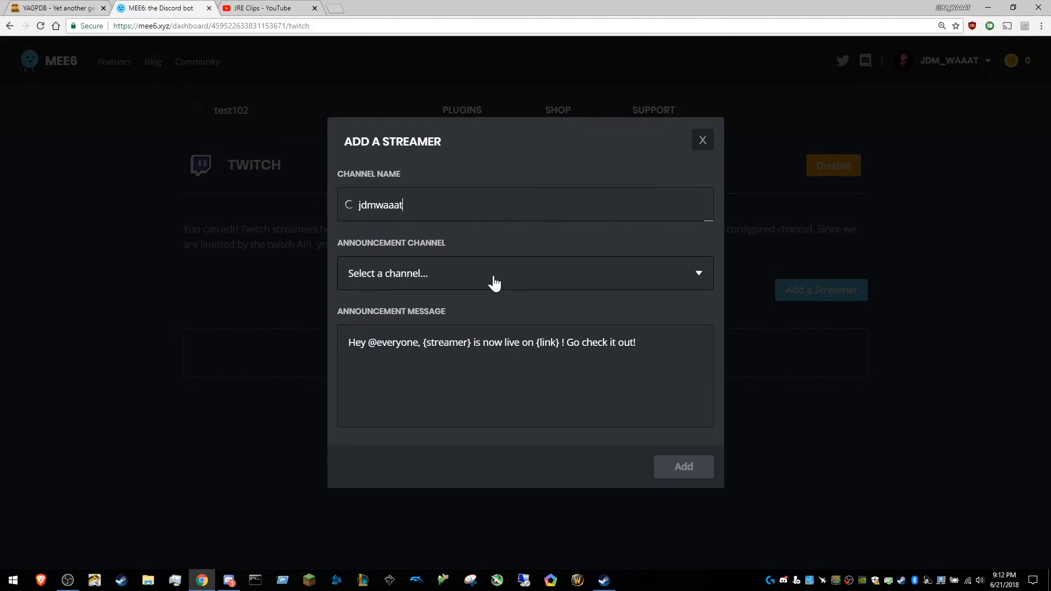
{"action": "left_click", "coordinate": [486, 241]}
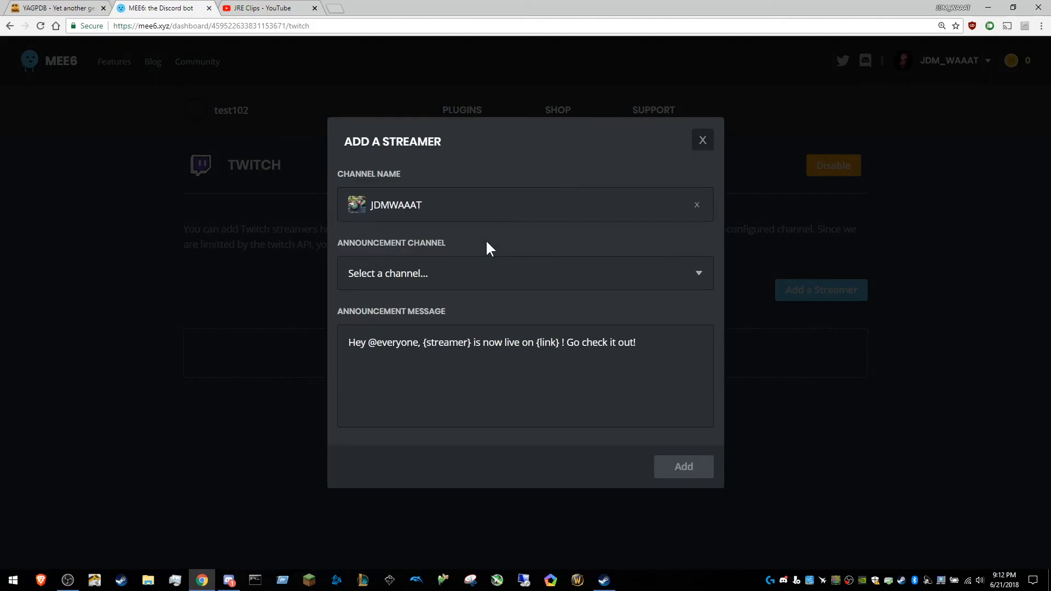
{"action": "left_click", "coordinate": [679, 274]}
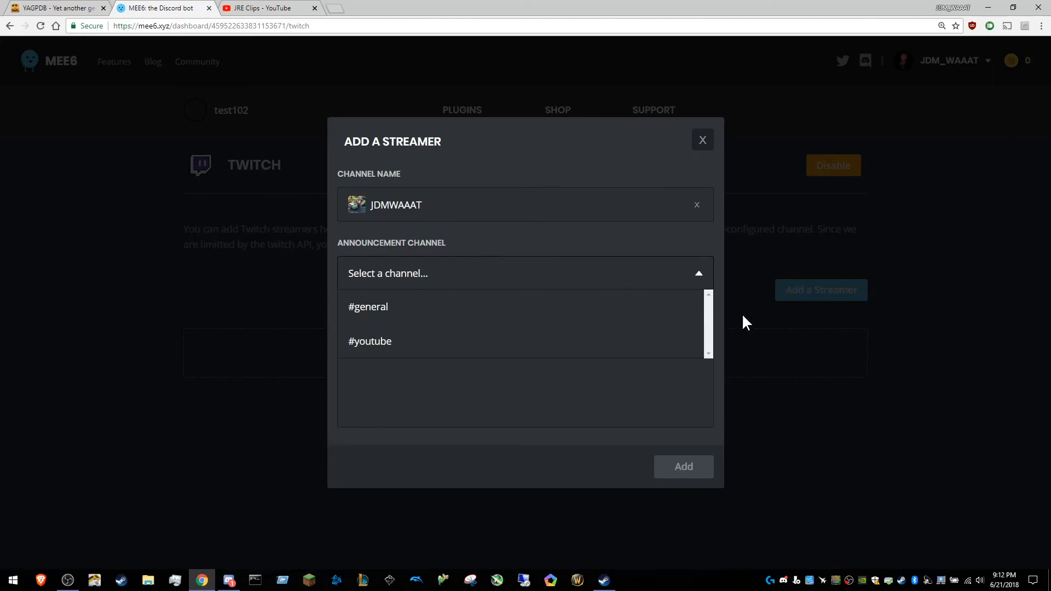
{"action": "left_click", "coordinate": [475, 322]}
{"action": "left_click_drag", "start_coordinate": [348, 342], "coordinate": [659, 352]}
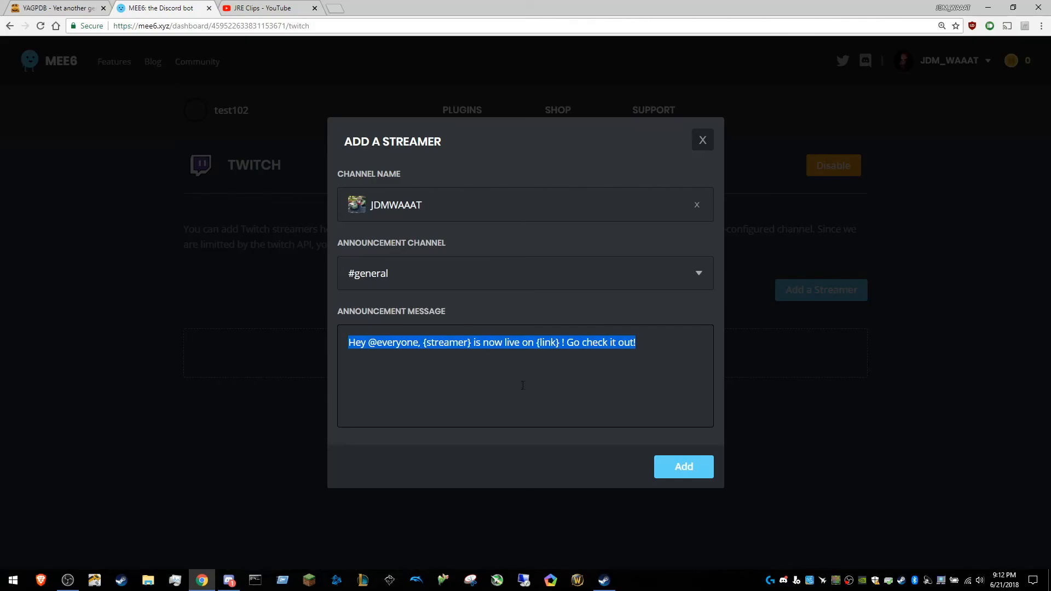
{"action": "left_click", "coordinate": [416, 377]}
{"action": "left_click_drag", "start_coordinate": [361, 348], "coordinate": [422, 346]}
{"action": "left_click", "coordinate": [419, 349]}
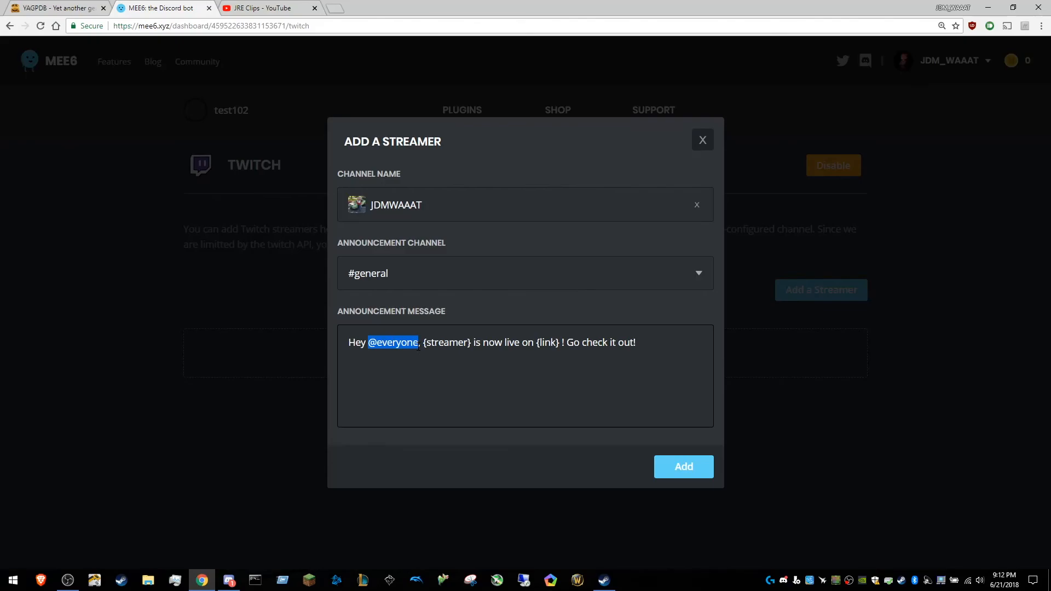
Delete the entire default announcement message in the new Twitch streamer form.
{"action": "left_click", "coordinate": [419, 345]}
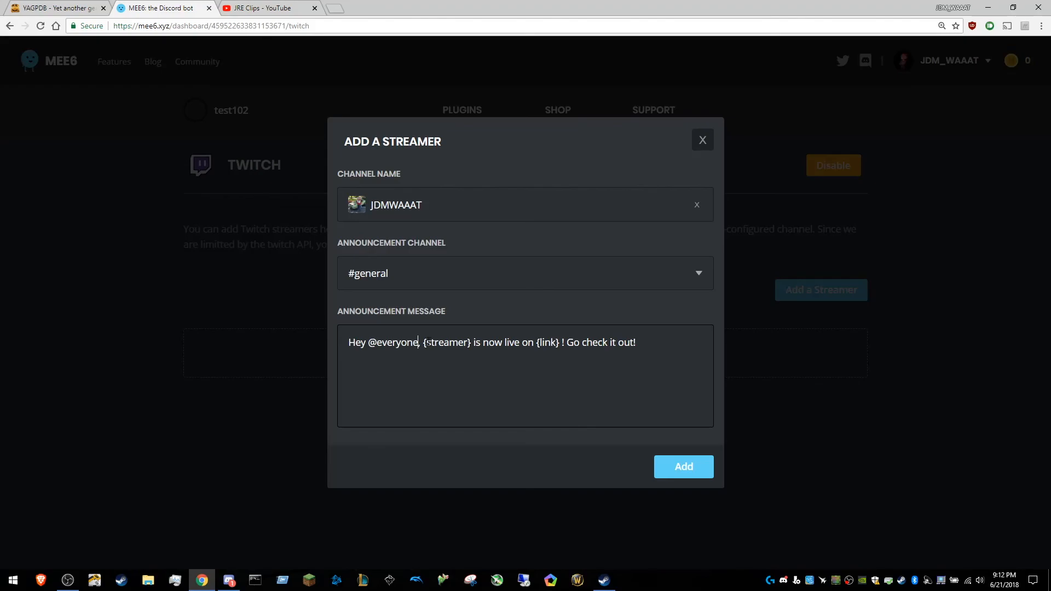
{"action": "mouse_move", "coordinate": [420, 344]}
{"action": "left_mouse_down"}
{"action": "mouse_move", "coordinate": [470, 347]}
{"action": "mouse_move", "coordinate": [427, 348]}
{"action": "left_mouse_up"}
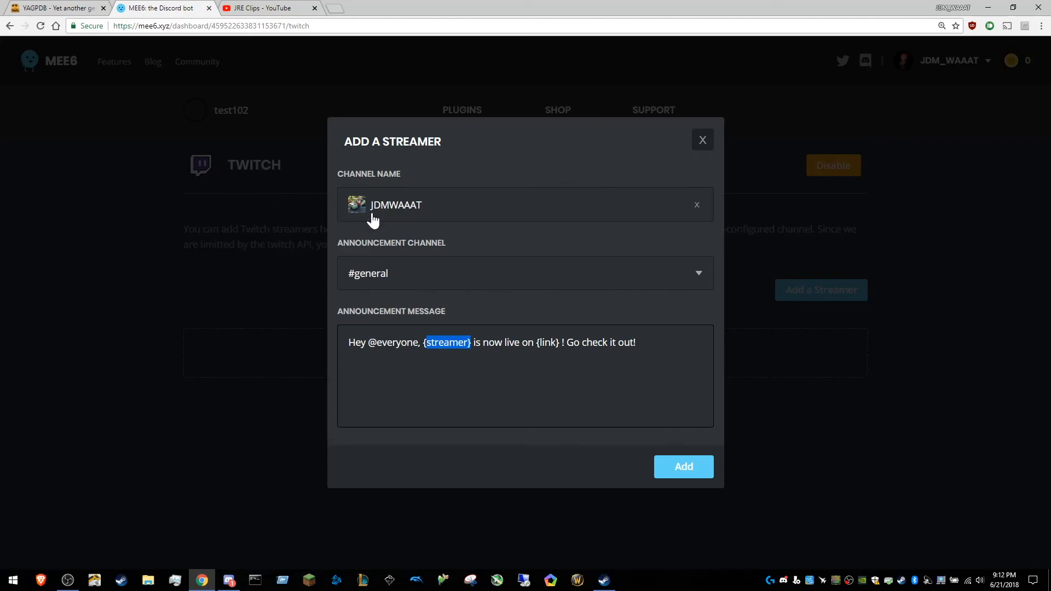
{"action": "left_click", "coordinate": [515, 343]}
{"action": "mouse_move", "coordinate": [516, 343]}
{"action": "left_mouse_down"}
{"action": "mouse_move", "coordinate": [559, 344]}
{"action": "mouse_move", "coordinate": [533, 351]}
{"action": "left_mouse_up"}
{"action": "left_click", "coordinate": [537, 351]}
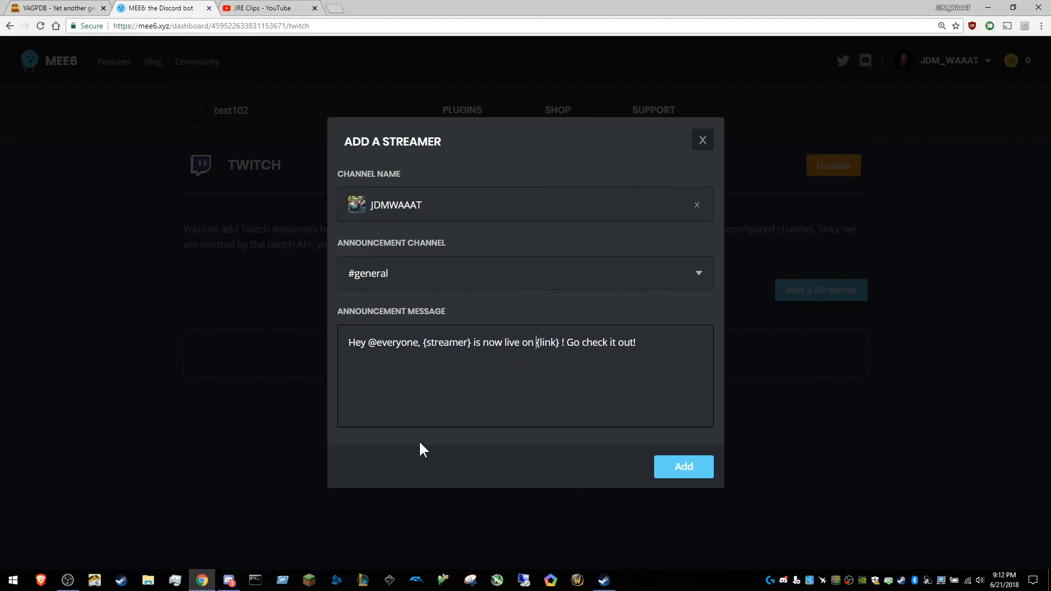
{"action": "left_click_drag", "start_coordinate": [637, 345], "coordinate": [494, 347]}
{"action": "left_click", "coordinate": [625, 347]}
{"action": "left_click_drag", "start_coordinate": [638, 347], "coordinate": [307, 357]}
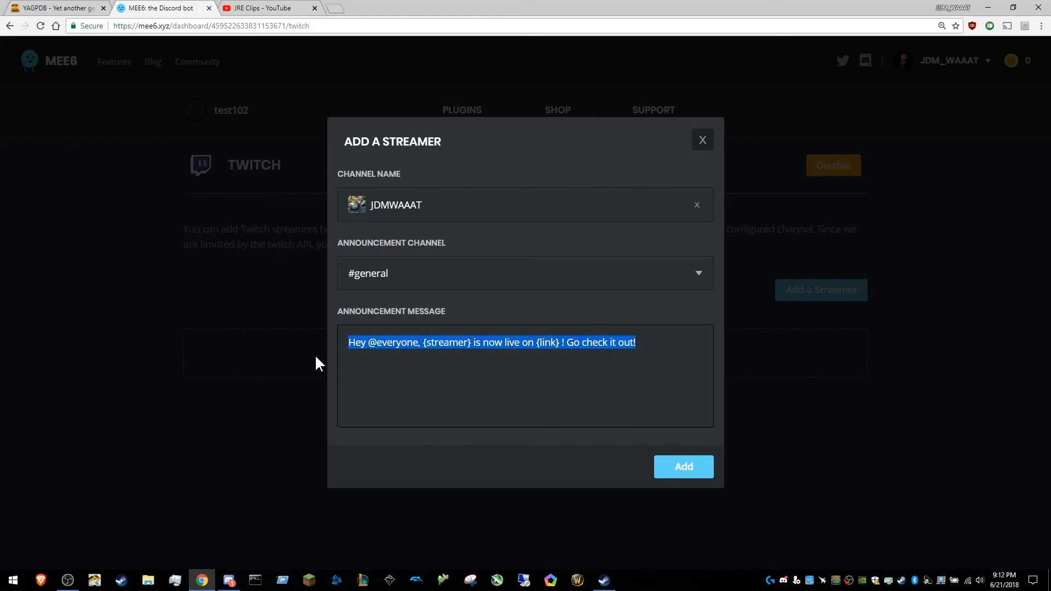
{"action": "key", "text": "BackSpace"}
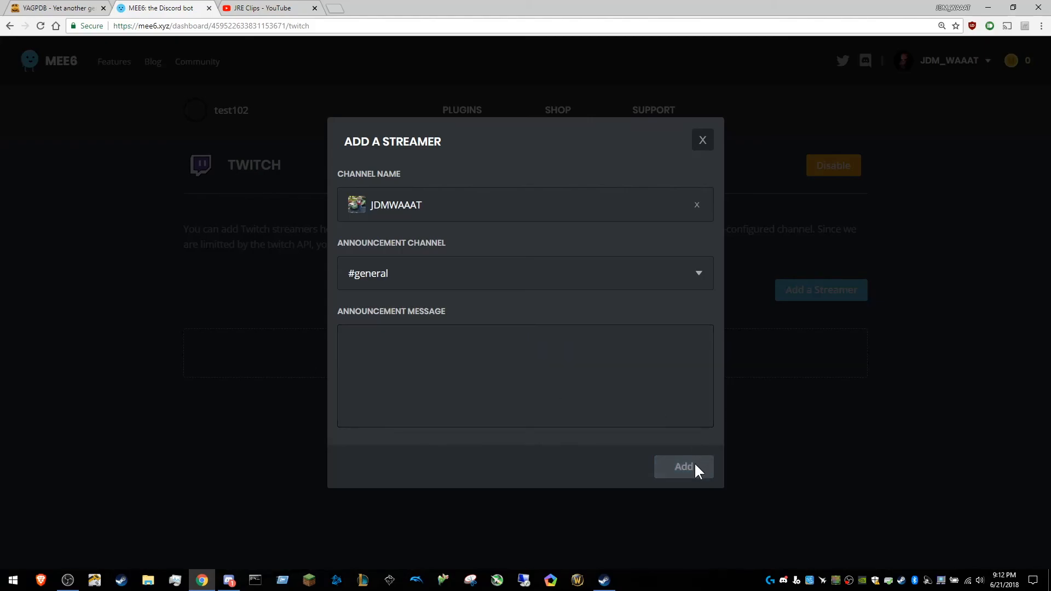
Keep #general as the announcement channel, enter JDM as the announcement message and add the streamer.
{"action": "left_click", "coordinate": [545, 264]}
{"action": "left_click", "coordinate": [549, 304]}
{"action": "left_click", "coordinate": [581, 381]}
{"action": "type", "text": "fa"}
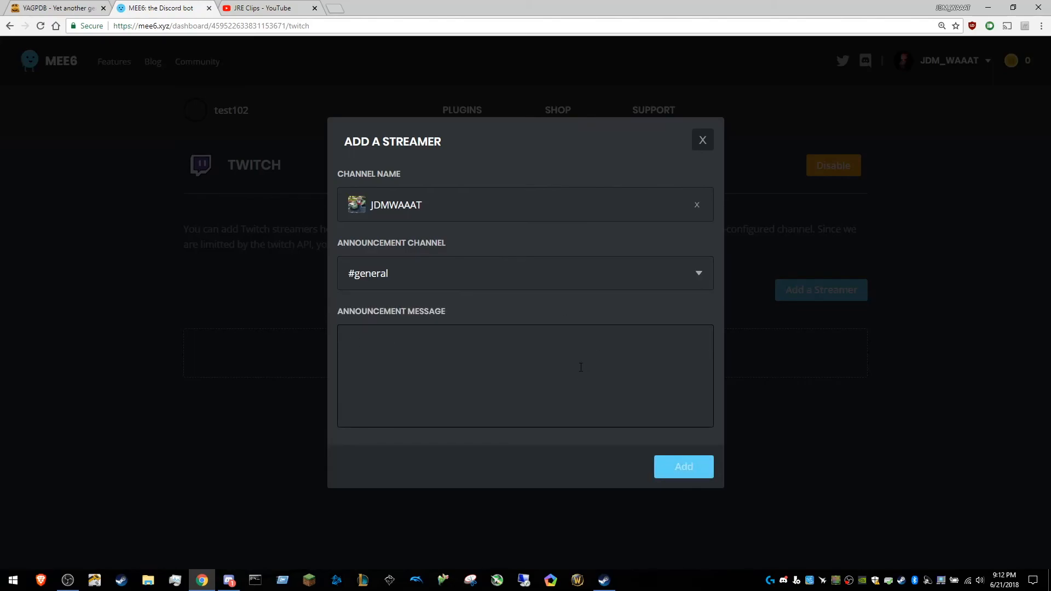
{"action": "key", "text": "BackSpace"}
{"action": "type", "text": "JDM"}
{"action": "left_click", "coordinate": [681, 464]}
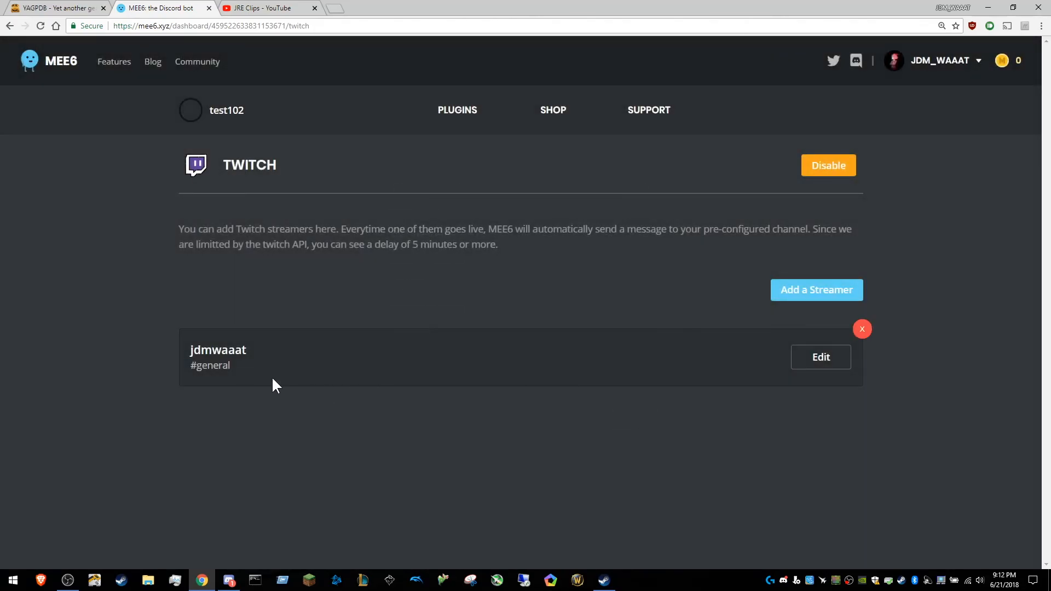
Go back to the MEE6 plugin list and enable the YouTube plugin for test102.
{"action": "left_click", "coordinate": [9, 26]}
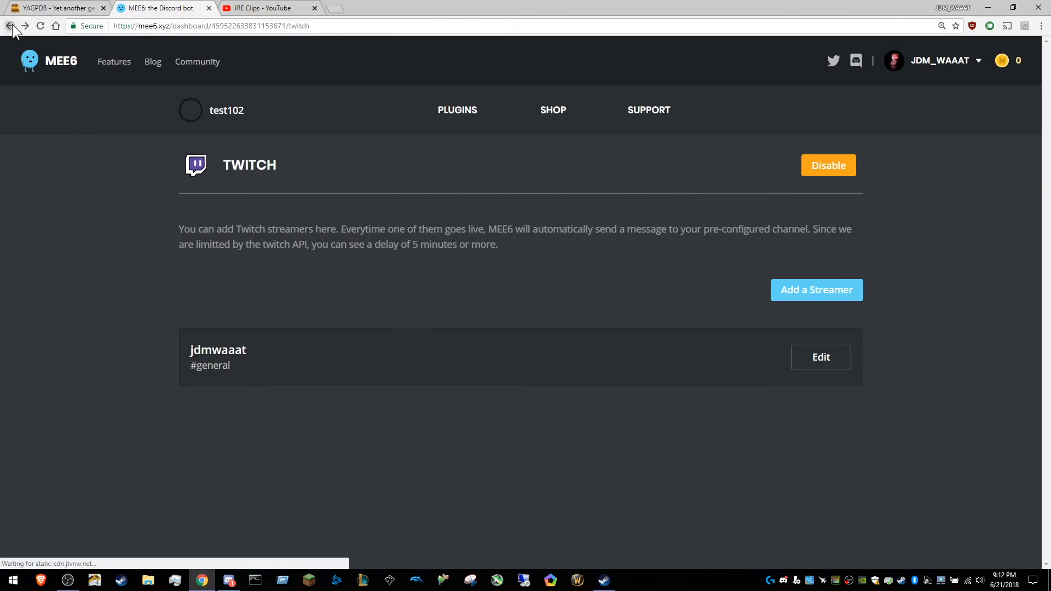
{"action": "left_click", "coordinate": [218, 499]}
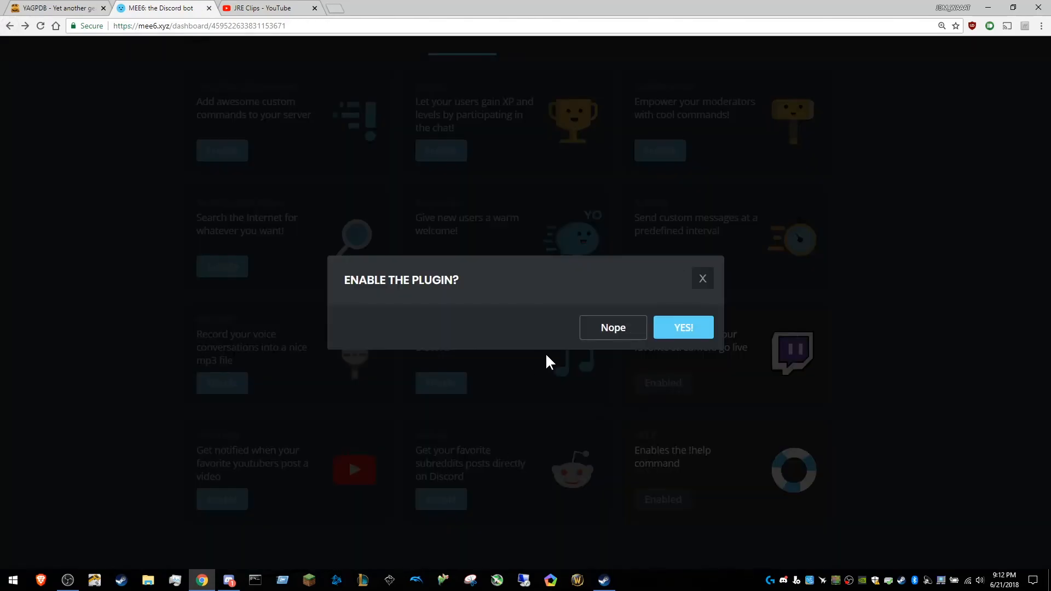
{"action": "left_click", "coordinate": [677, 332]}
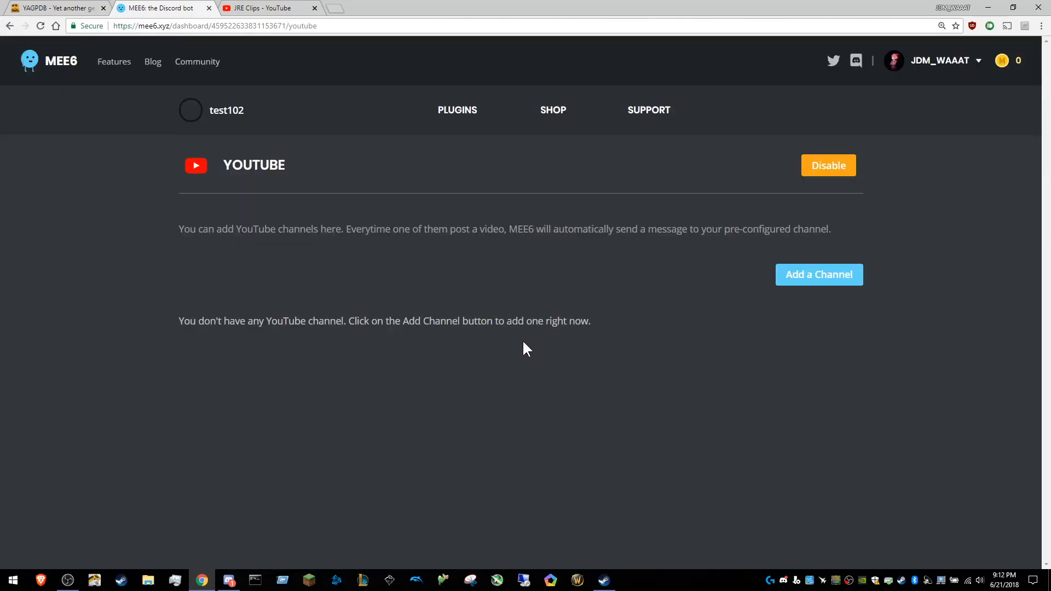
Add the YouTube channel PowerfulJRE with #youtube as its announcement channel and the default announcement message.
{"action": "left_click", "coordinate": [817, 282]}
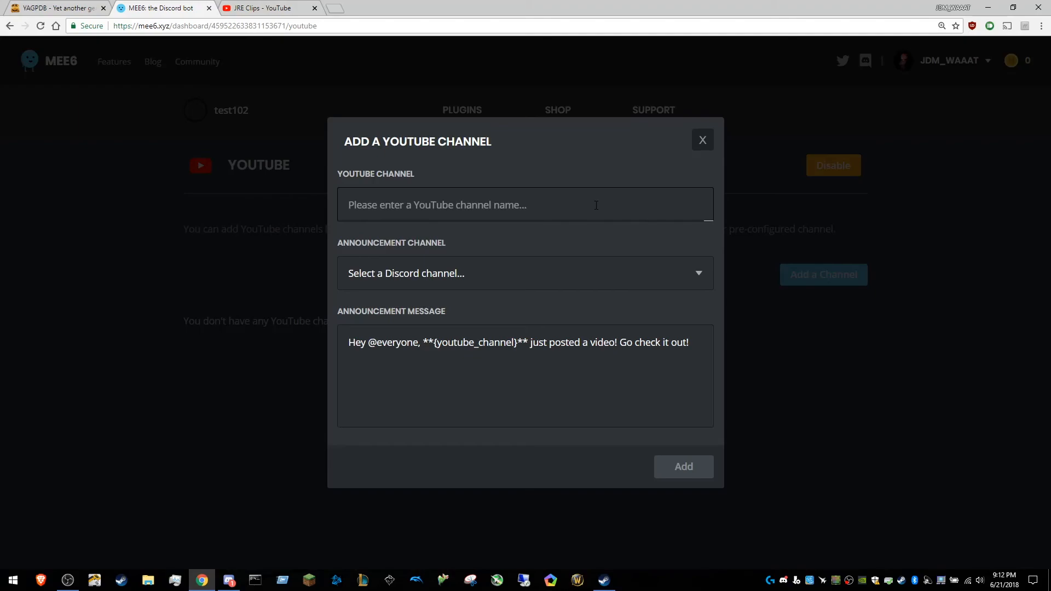
{"action": "type", "text": "powerful jre"}
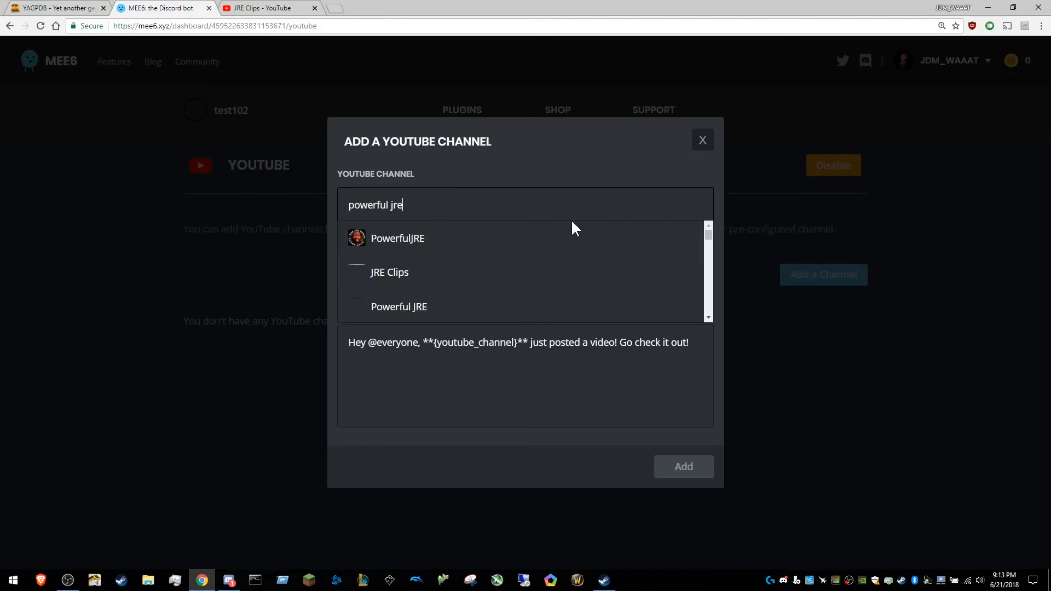
{"action": "left_click", "coordinate": [404, 244]}
{"action": "left_click", "coordinate": [434, 275]}
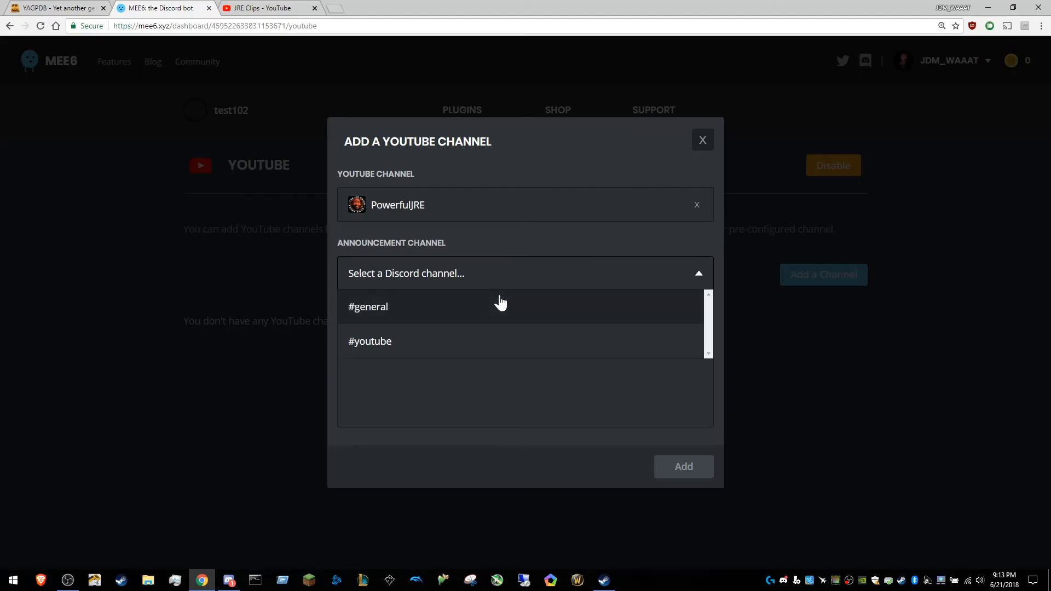
{"action": "left_click", "coordinate": [479, 340]}
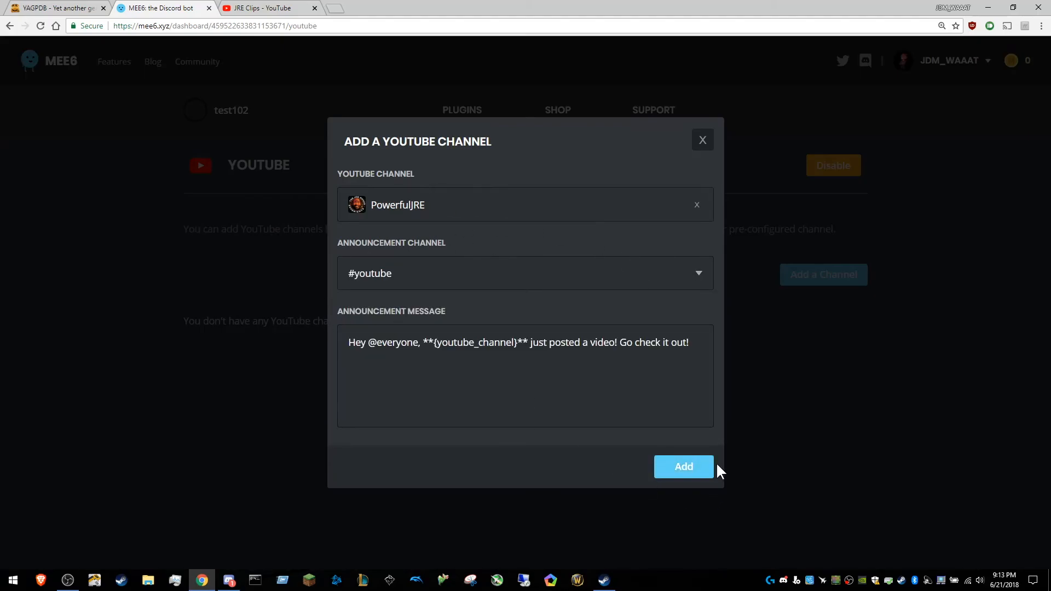
{"action": "left_click", "coordinate": [683, 467]}
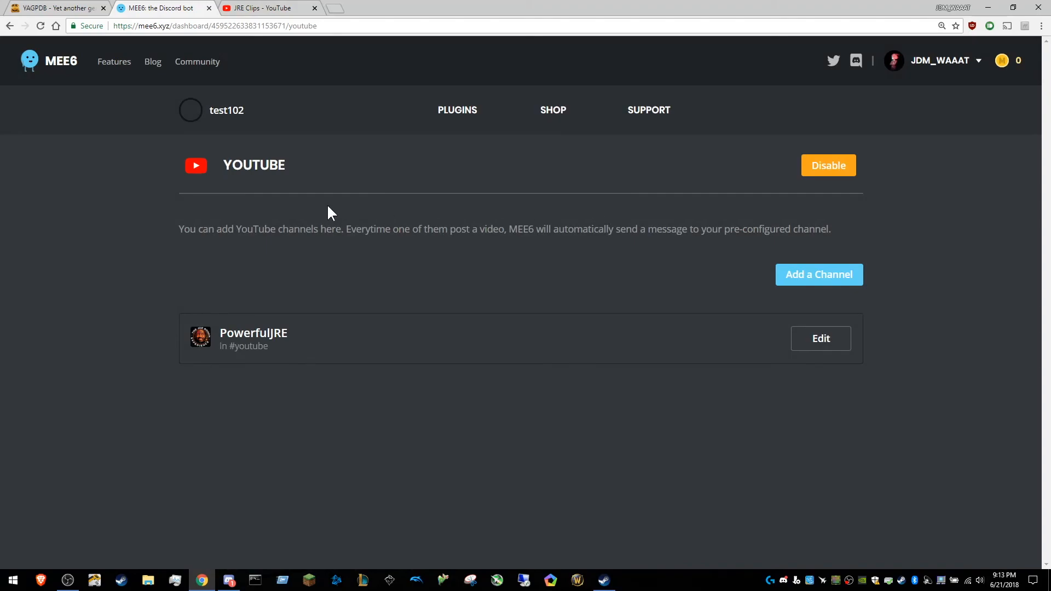
Return to the plugin overview for test102 and look over the available MEE6 plugins.
{"action": "left_click", "coordinate": [484, 120]}
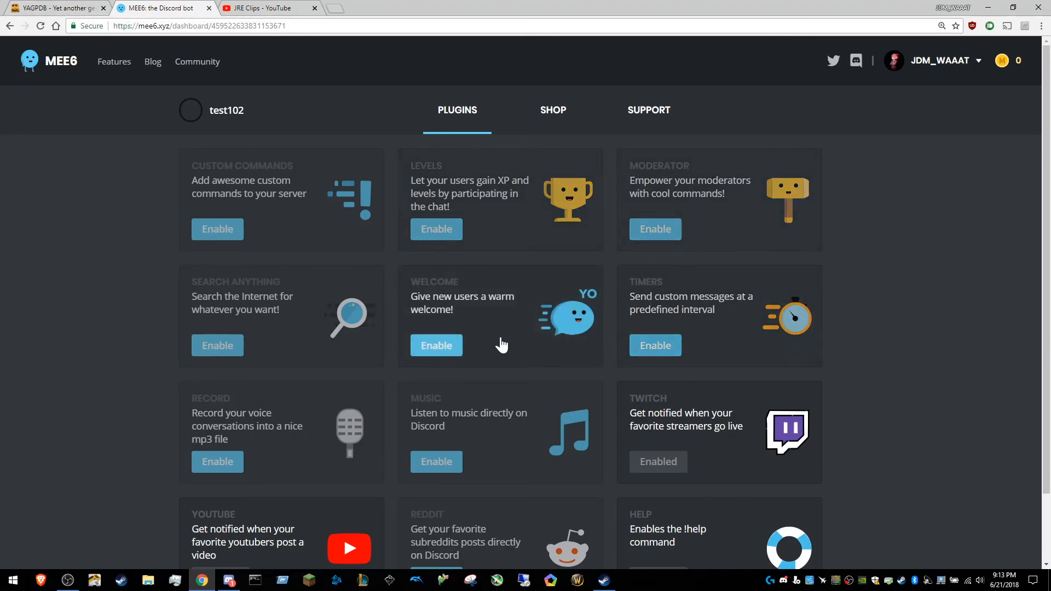
{"action": "scroll", "coordinate": [485, 346], "scroll_direction": "down", "scroll_amount": 1}
{"action": "scroll", "coordinate": [485, 346], "scroll_direction": "down", "scroll_amount": 1}
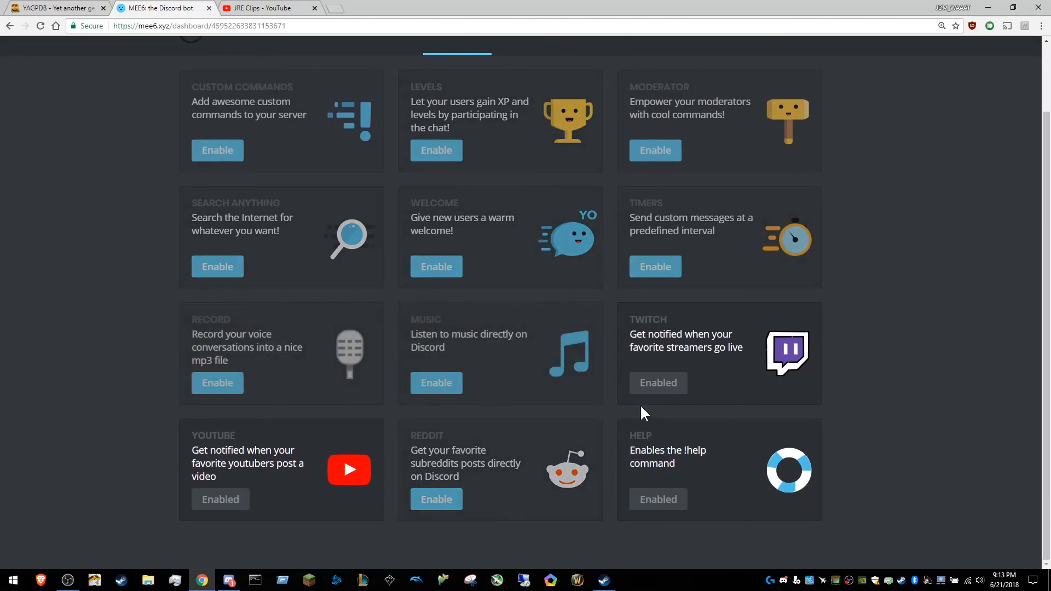
Switch to Discord and create a text channel named reddit-pics under Text Channels in test102.
{"action": "left_click", "coordinate": [229, 581]}
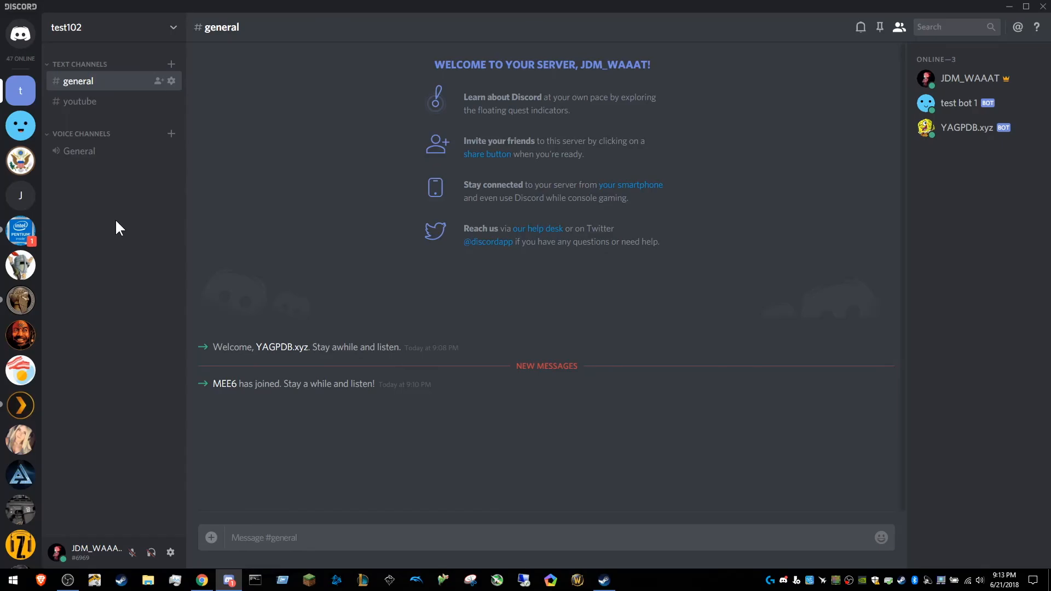
{"action": "left_click", "coordinate": [171, 64]}
{"action": "type", "text": "reddit-pics"}
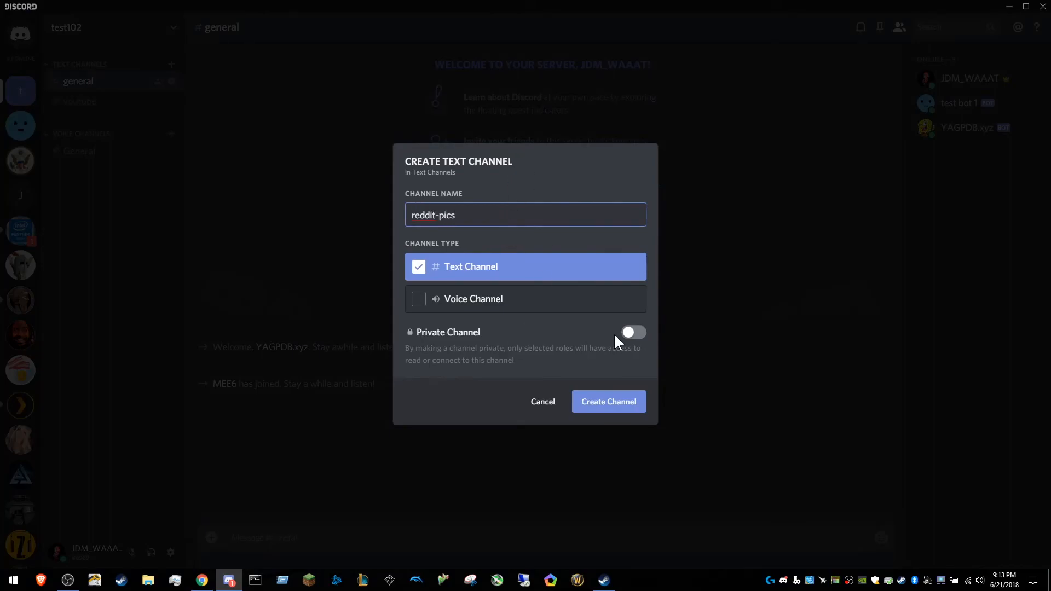
{"action": "left_click", "coordinate": [602, 403]}
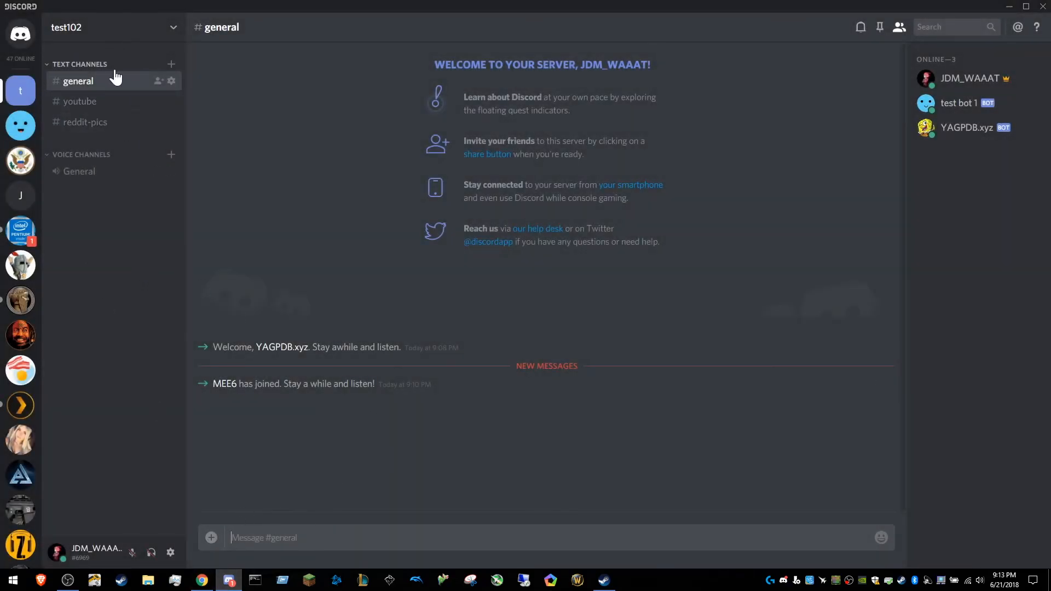
{"action": "right_click", "coordinate": [96, 265]}
{"action": "left_click", "coordinate": [191, 318]}
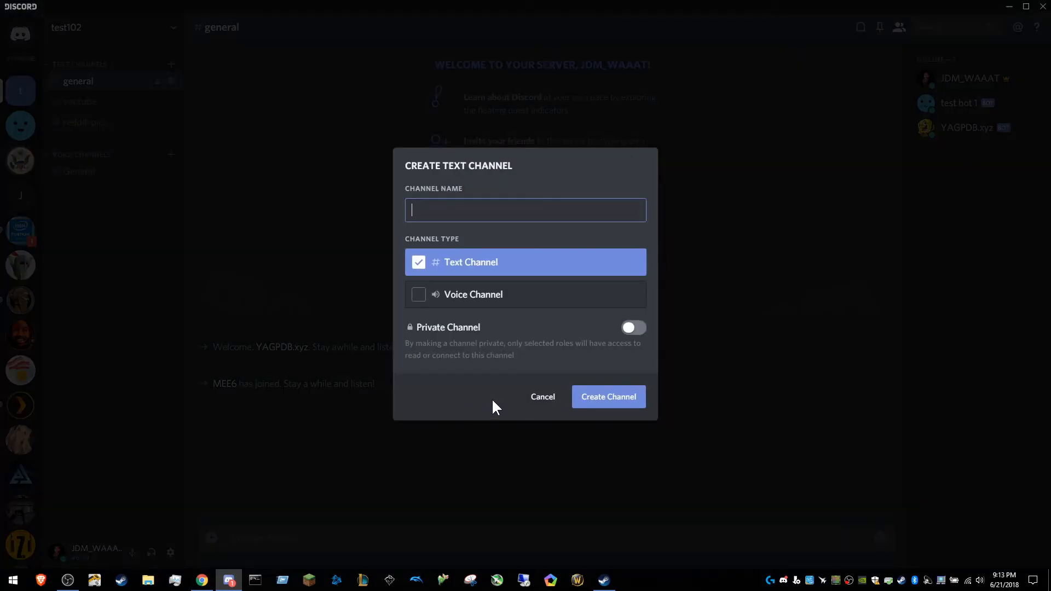
{"action": "left_click", "coordinate": [537, 398]}
Create a category named youtube in test102 and move the #youtube channel into it.
{"action": "left_click", "coordinate": [146, 338]}
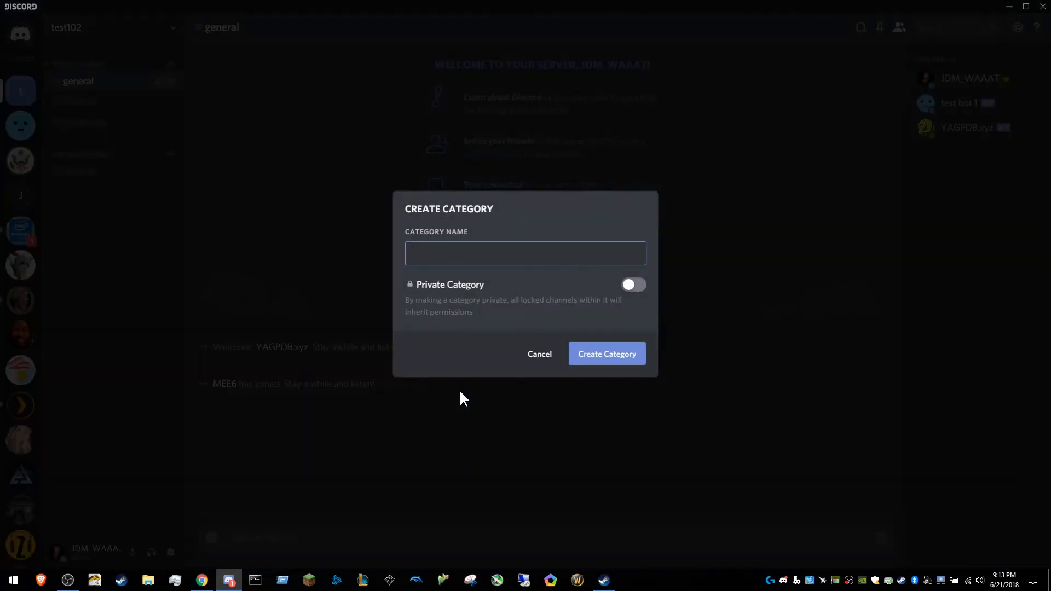
{"action": "type", "text": "youtube"}
{"action": "key", "text": "Return"}
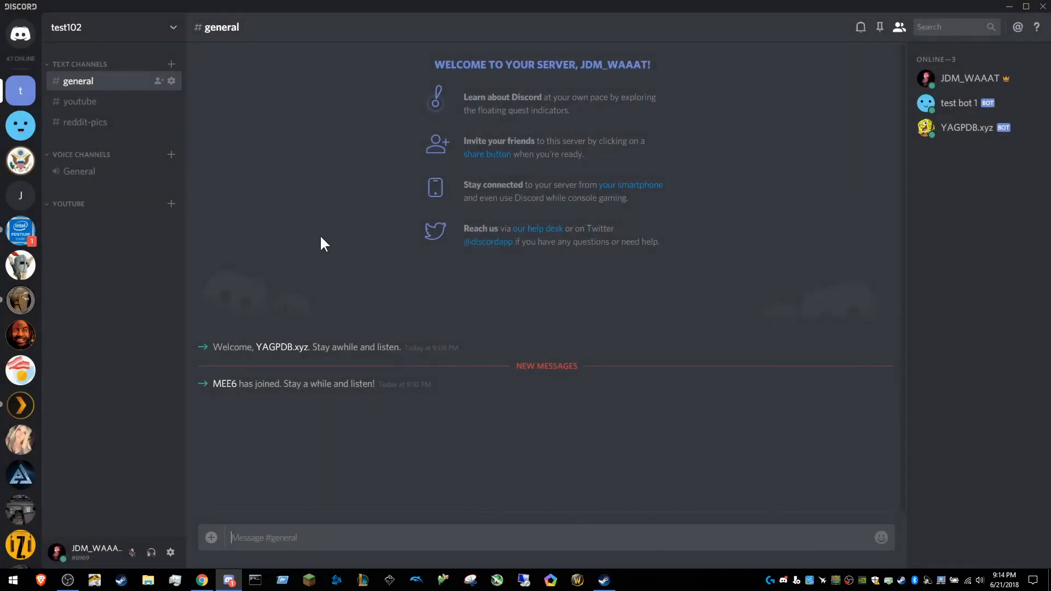
{"action": "left_click_drag", "start_coordinate": [101, 108], "coordinate": [94, 199]}
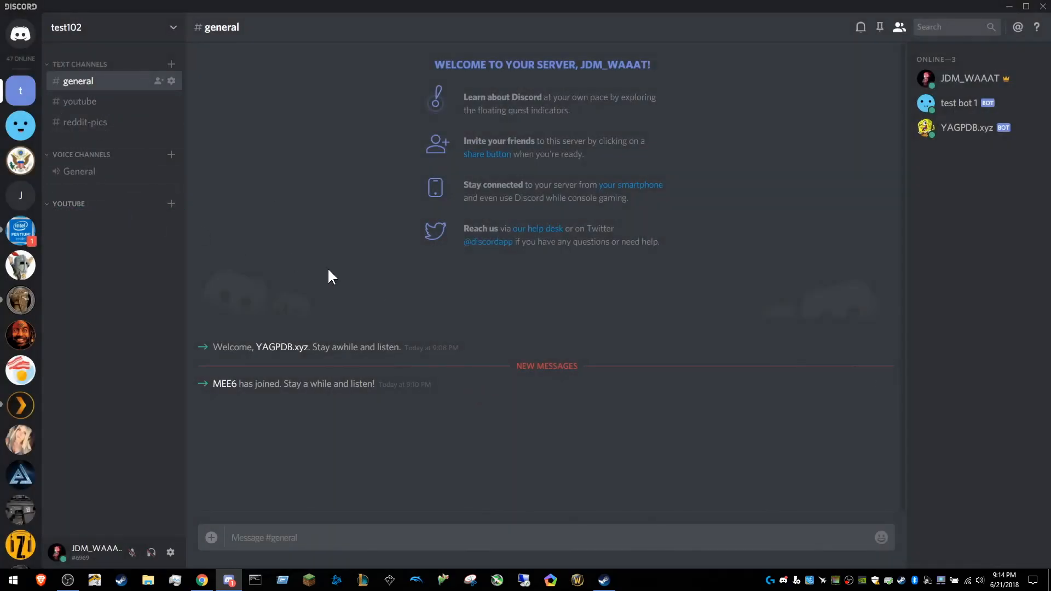
{"action": "right_click", "coordinate": [113, 245]}
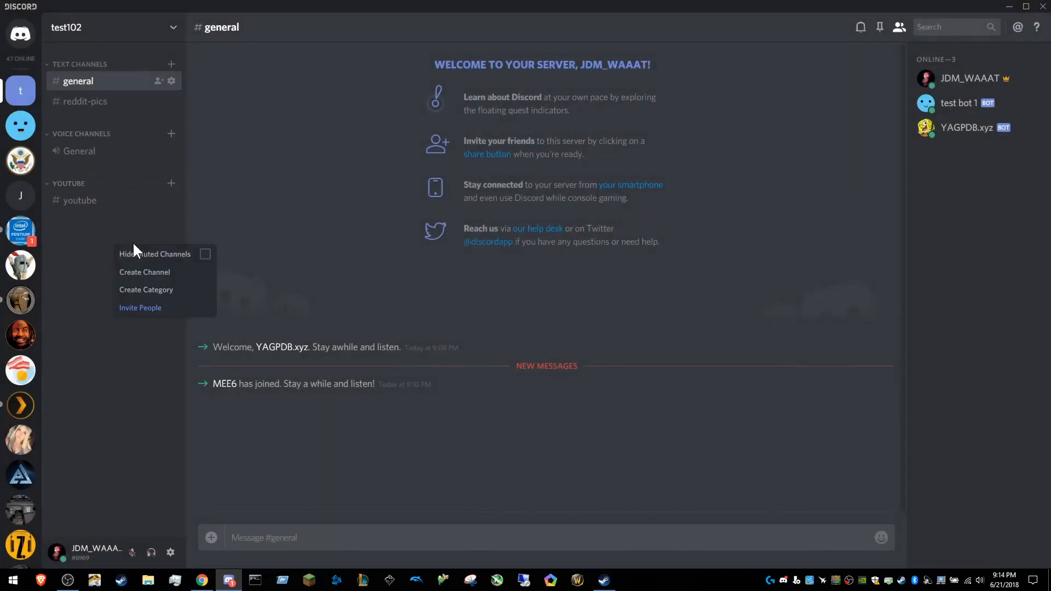
{"action": "left_click", "coordinate": [79, 271]}
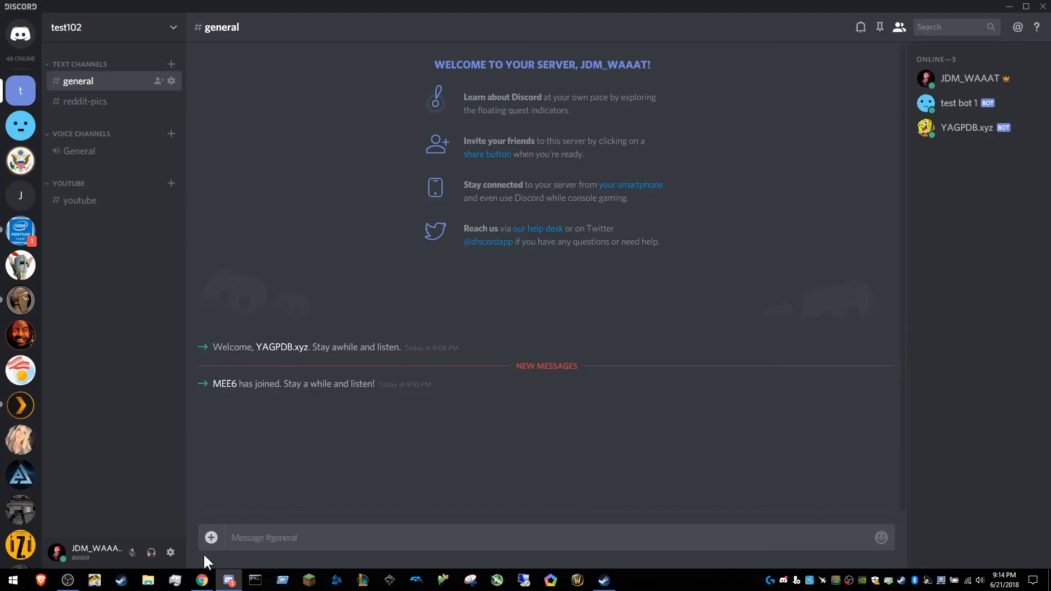
Switch back to the MEE6 dashboard in Chrome and enable the Reddit plugin for test102.
{"action": "left_click", "coordinate": [209, 588]}
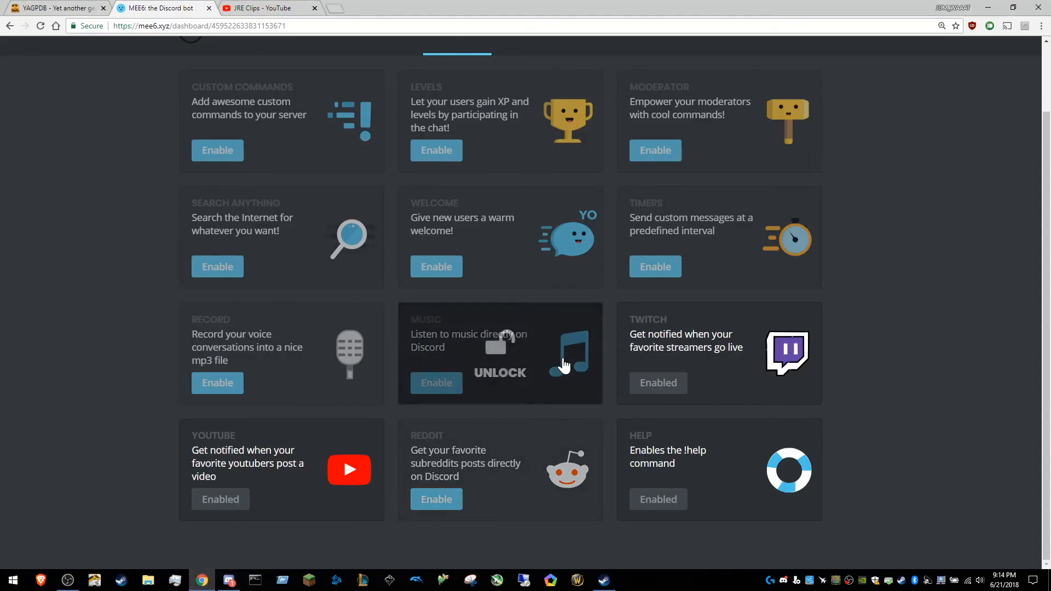
{"action": "left_click", "coordinate": [515, 462]}
{"action": "left_click", "coordinate": [712, 330]}
Add #reddit-pics as a Reddit feed channel and authorize the MEE6 webhook for it on test102.
{"action": "left_click", "coordinate": [383, 317]}
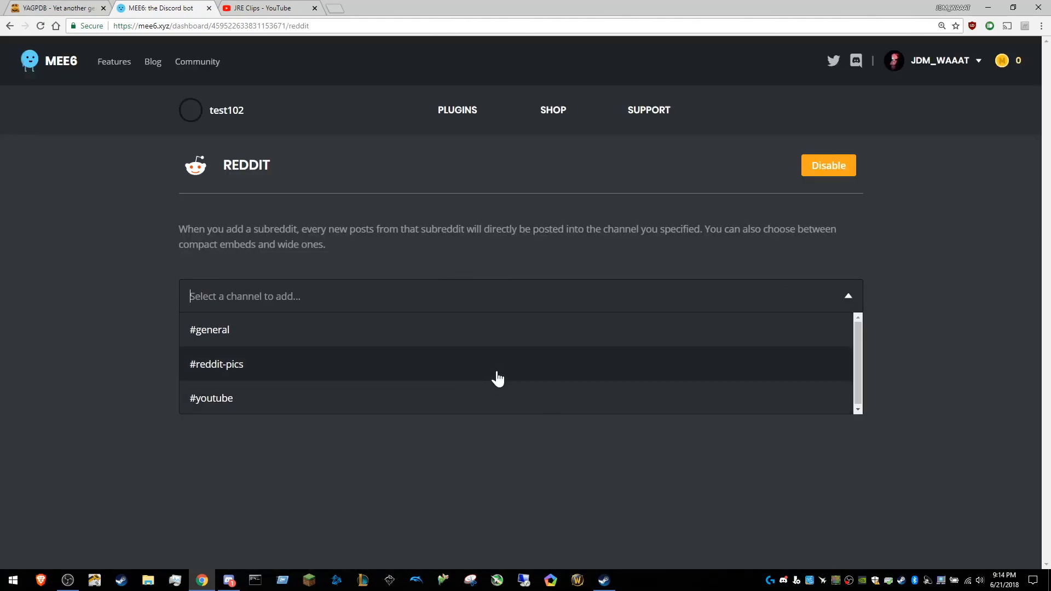
{"action": "left_click", "coordinate": [498, 379]}
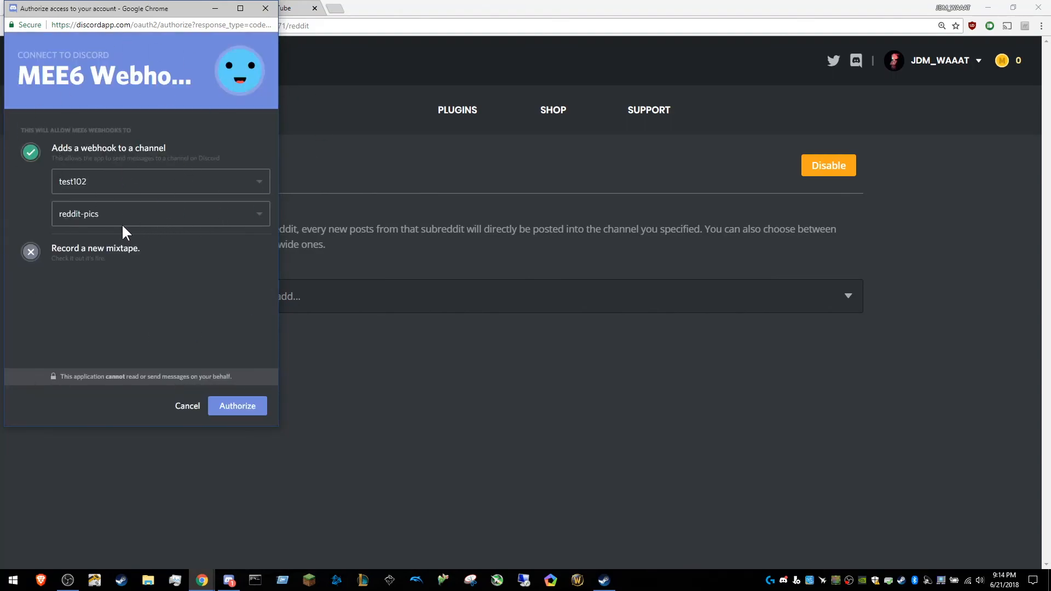
{"action": "left_click", "coordinate": [144, 182]}
{"action": "left_click", "coordinate": [150, 180]}
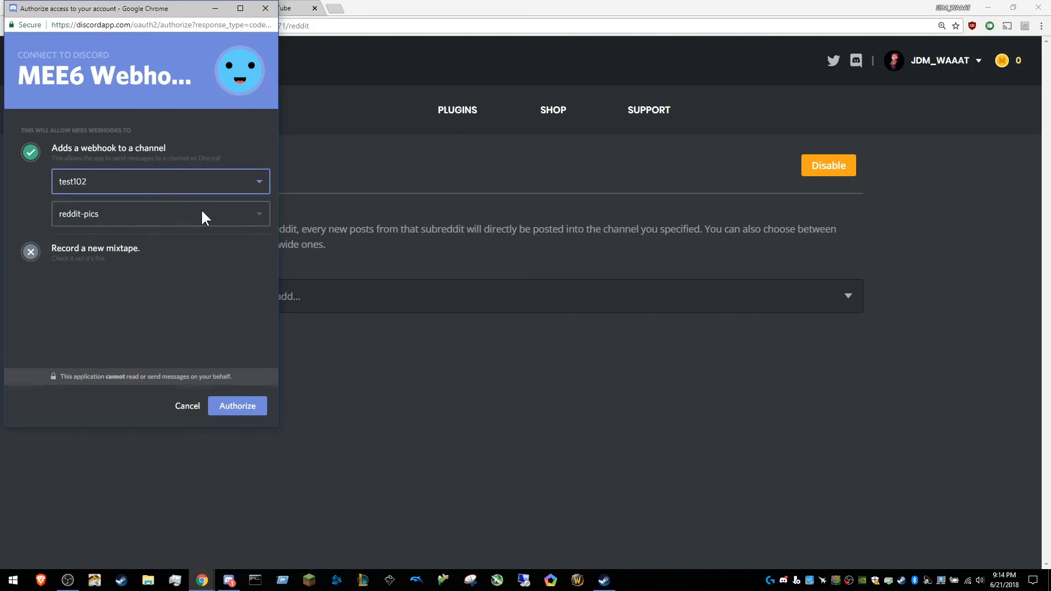
{"action": "left_click", "coordinate": [256, 410]}
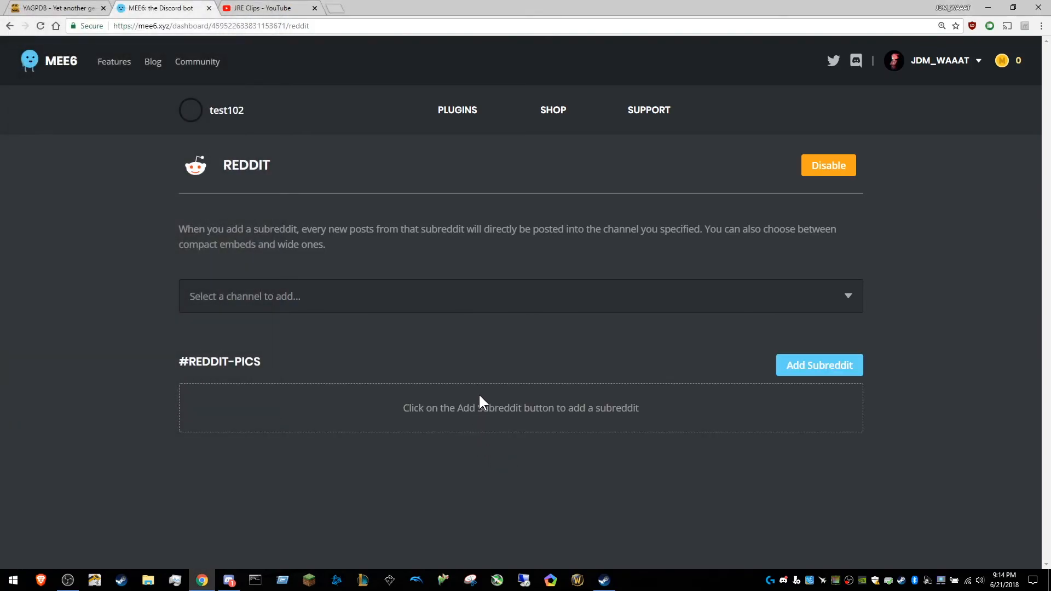
Add the subreddit earthporn to #reddit-pics with Wide Embeds.
{"action": "left_click", "coordinate": [804, 366]}
{"action": "mouse_move", "coordinate": [542, 434]}
{"action": "left_click", "coordinate": [306, 404]}
{"action": "key", "text": "ctrl+a"}
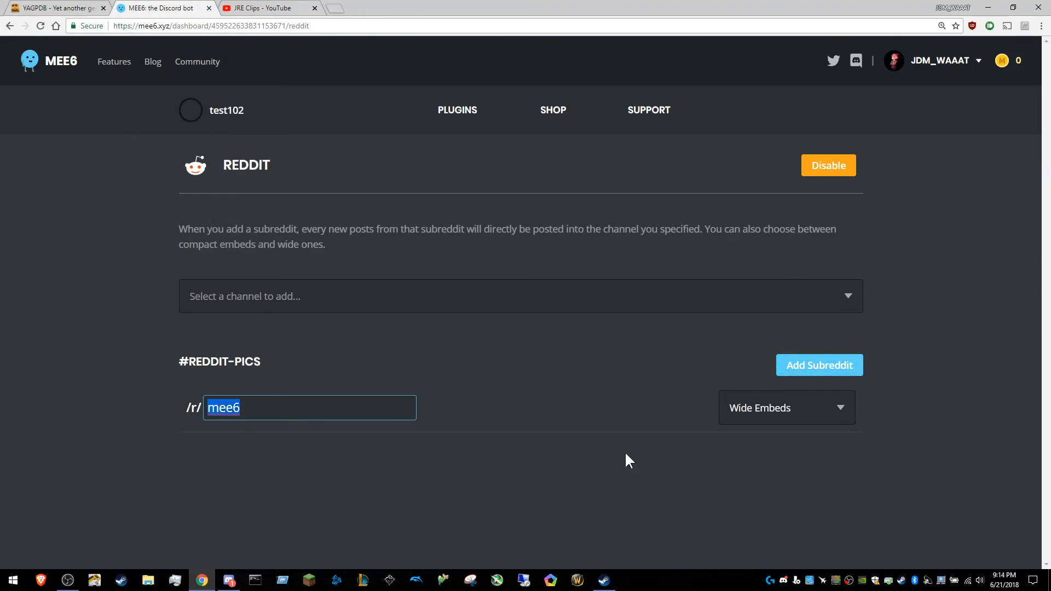
{"action": "key", "text": "BackSpace"}
{"action": "type", "text": "earthporn"}
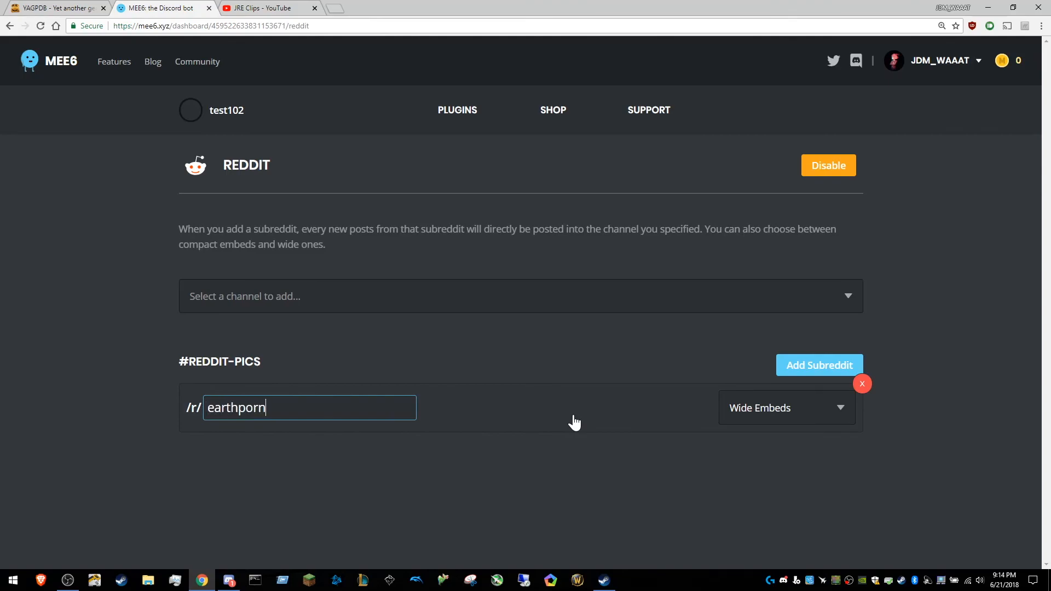
{"action": "left_click", "coordinate": [813, 418]}
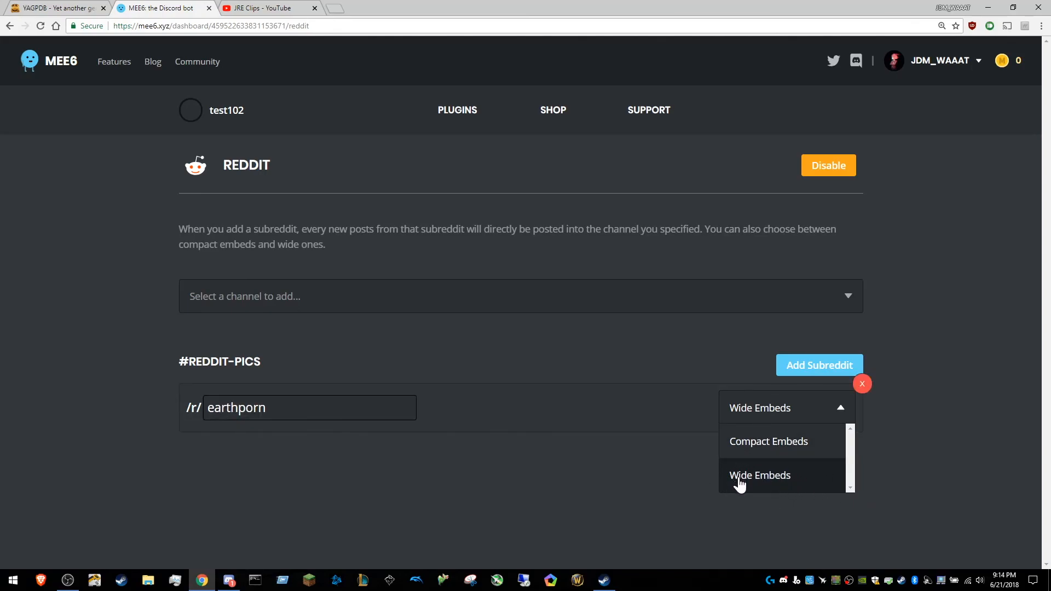
{"action": "left_click", "coordinate": [816, 490]}
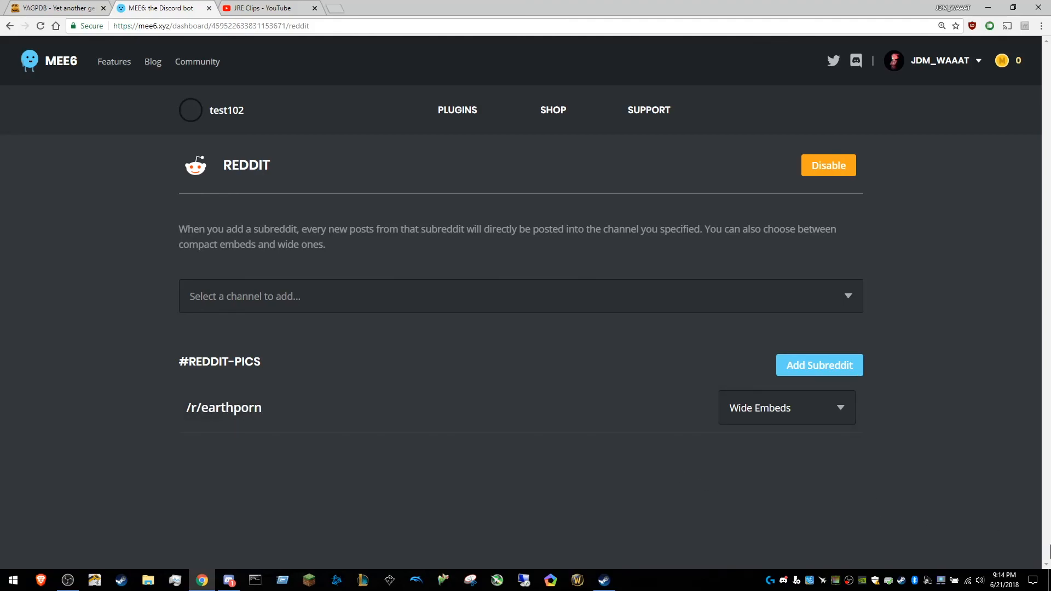
Add the subreddit mee6 to #reddit-pics, and remove that feed again.
{"action": "left_click", "coordinate": [849, 366]}
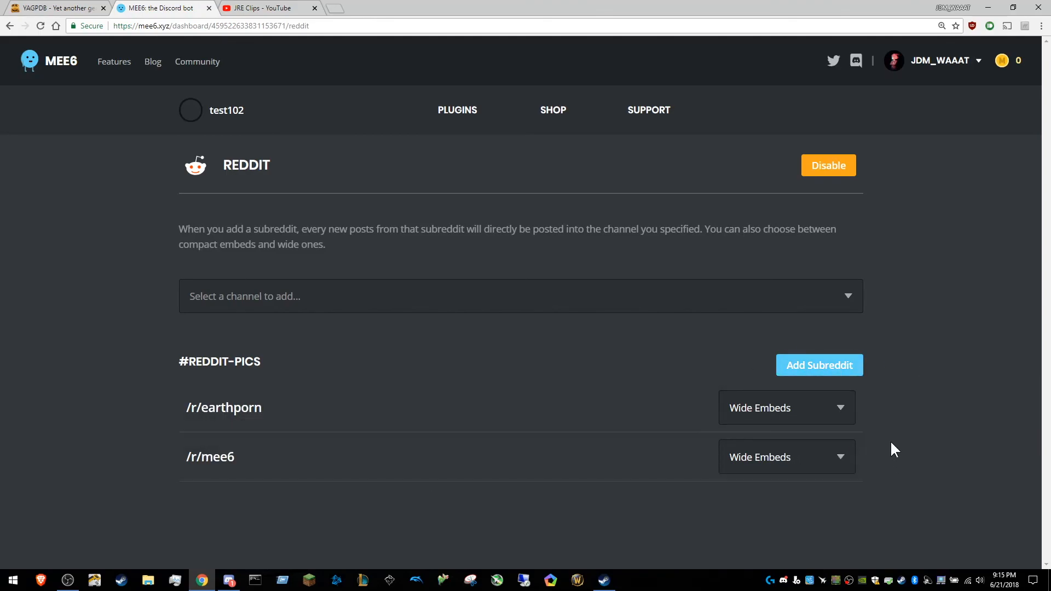
{"action": "left_click", "coordinate": [862, 435]}
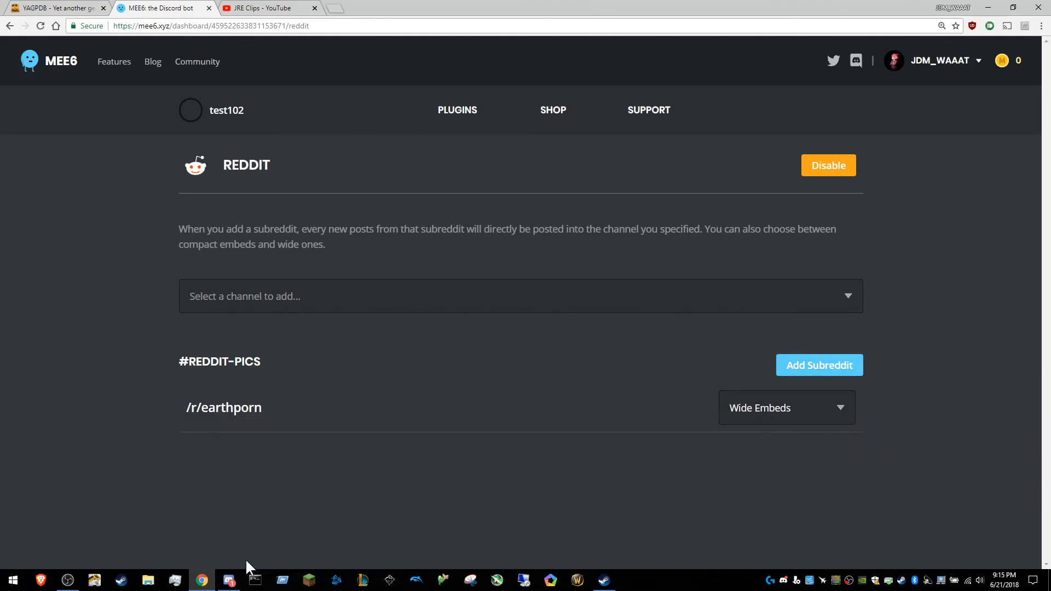
Switch to Discord and check #reddit-pics and #general on test102 for new MEE6 posts, ending back on the MEE6 dashboard in Chrome.
{"action": "left_click", "coordinate": [229, 580]}
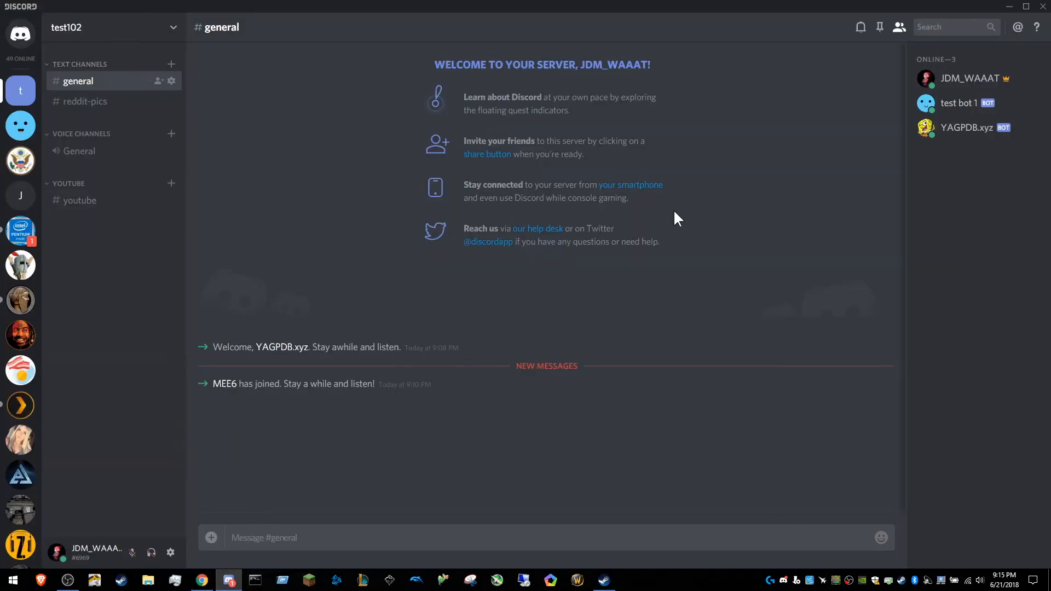
{"action": "left_click", "coordinate": [108, 102]}
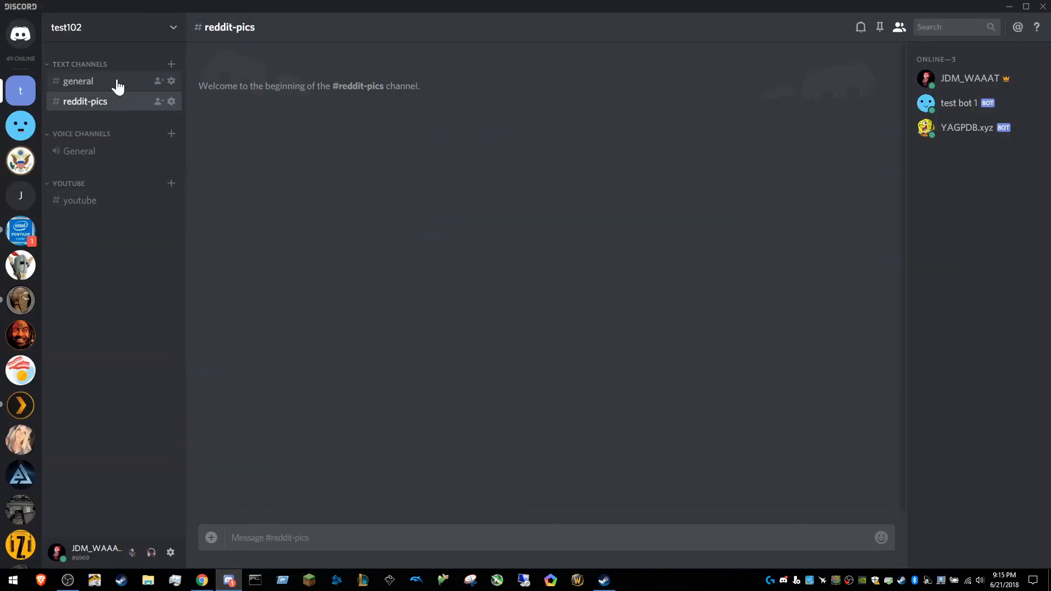
{"action": "left_click", "coordinate": [117, 85]}
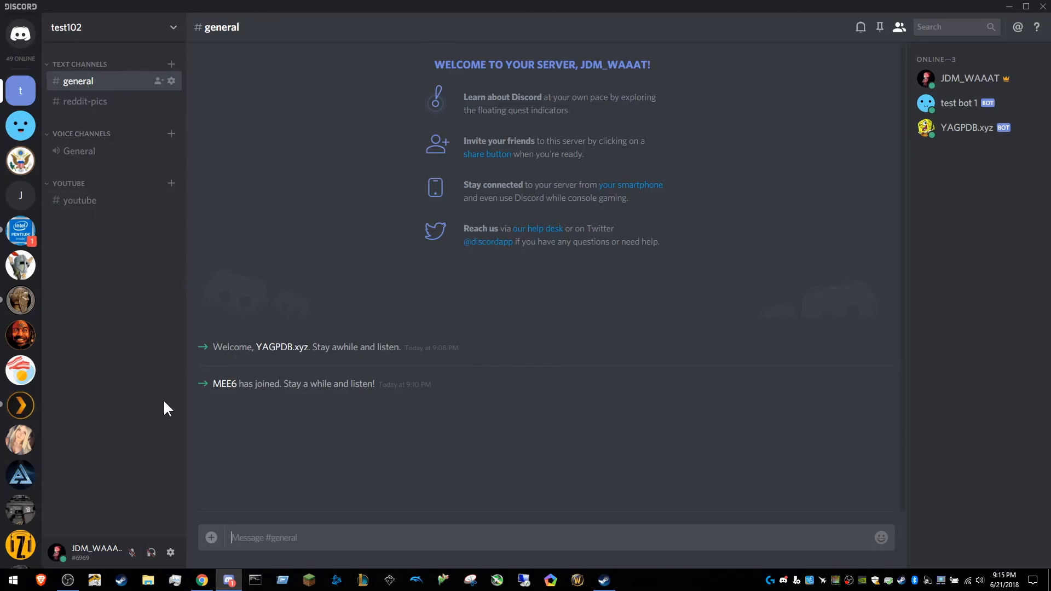
{"action": "left_click", "coordinate": [202, 580]}
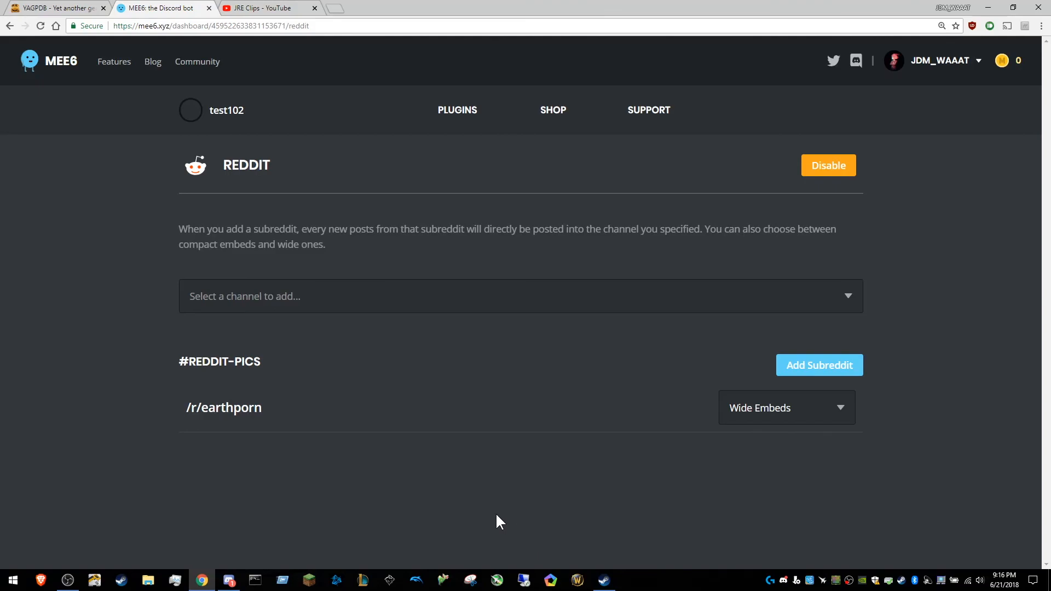
{"action": "left_click", "coordinate": [229, 580]}
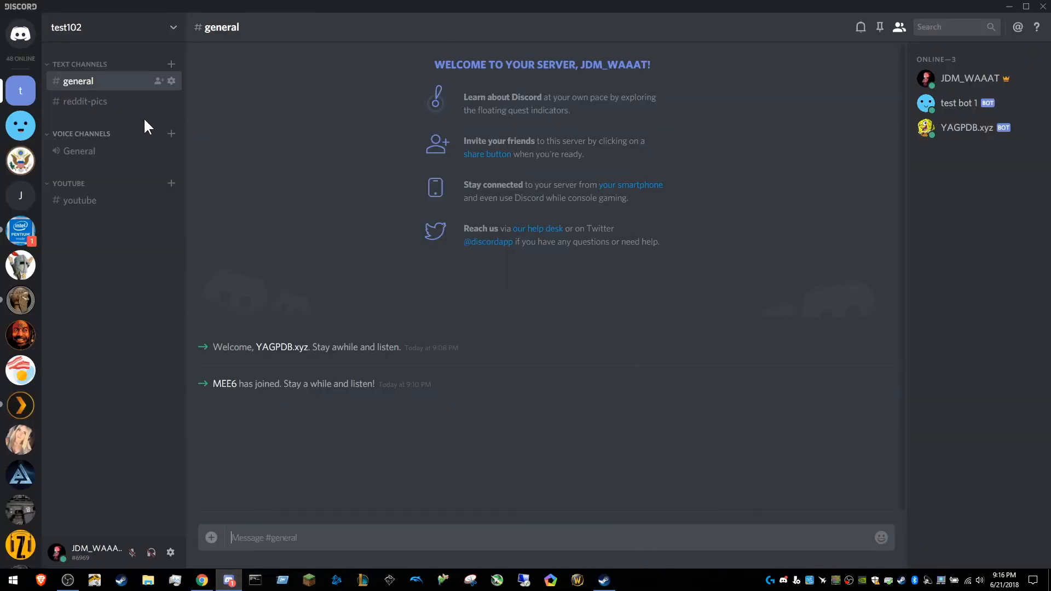
{"action": "left_click", "coordinate": [202, 580]}
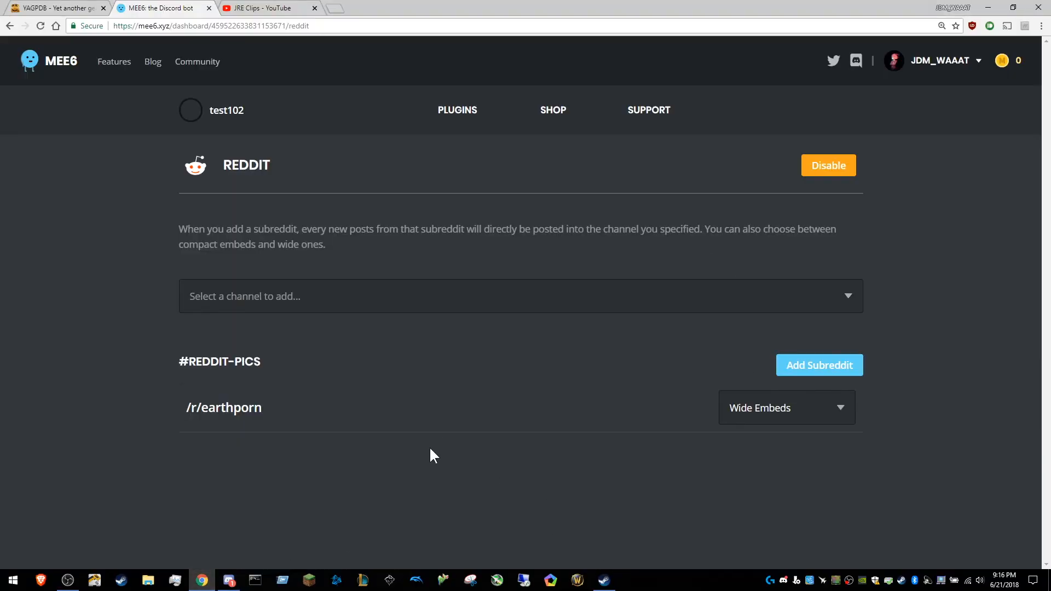
Open the MEE6 plugin overview for test102 and review which plugins are enabled.
{"action": "left_click", "coordinate": [484, 108]}
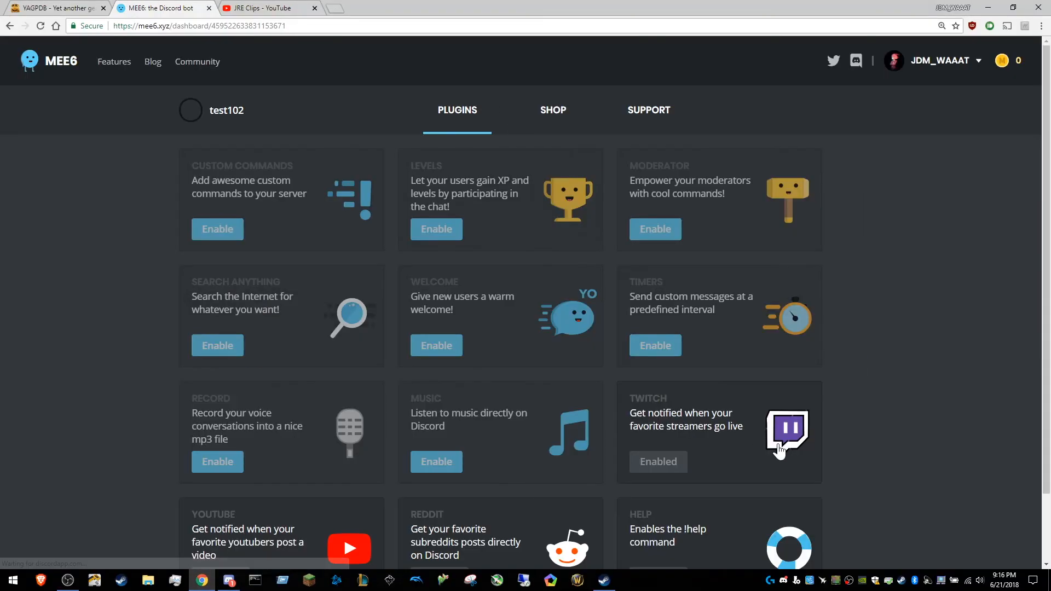
{"action": "scroll", "coordinate": [403, 411], "scroll_direction": "down", "scroll_amount": 2}
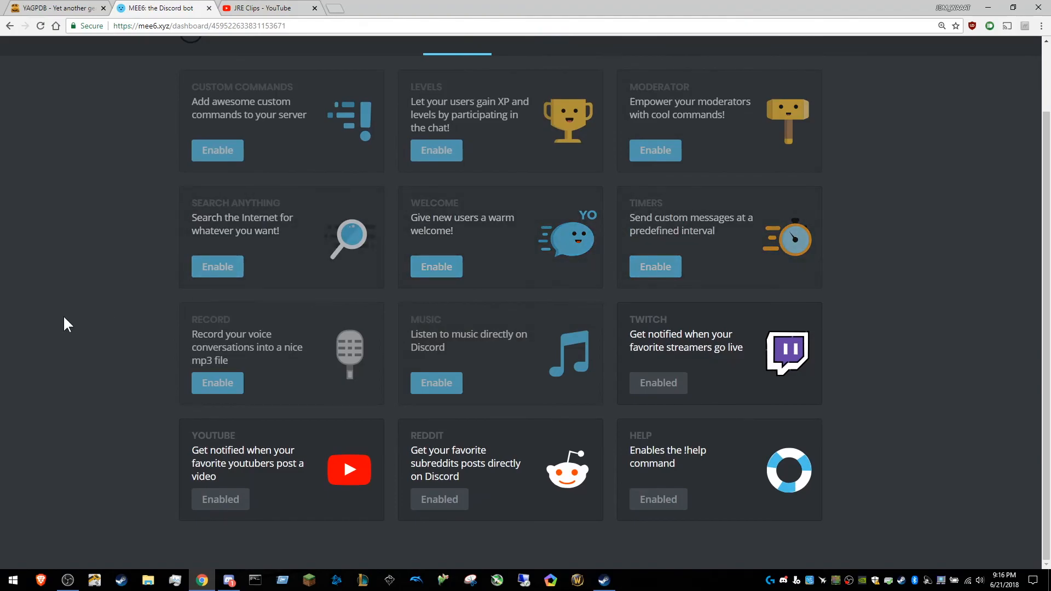
{"action": "scroll", "coordinate": [734, 222], "scroll_direction": "up", "scroll_amount": 1}
{"action": "scroll", "coordinate": [693, 284], "scroll_direction": "down", "scroll_amount": 1}
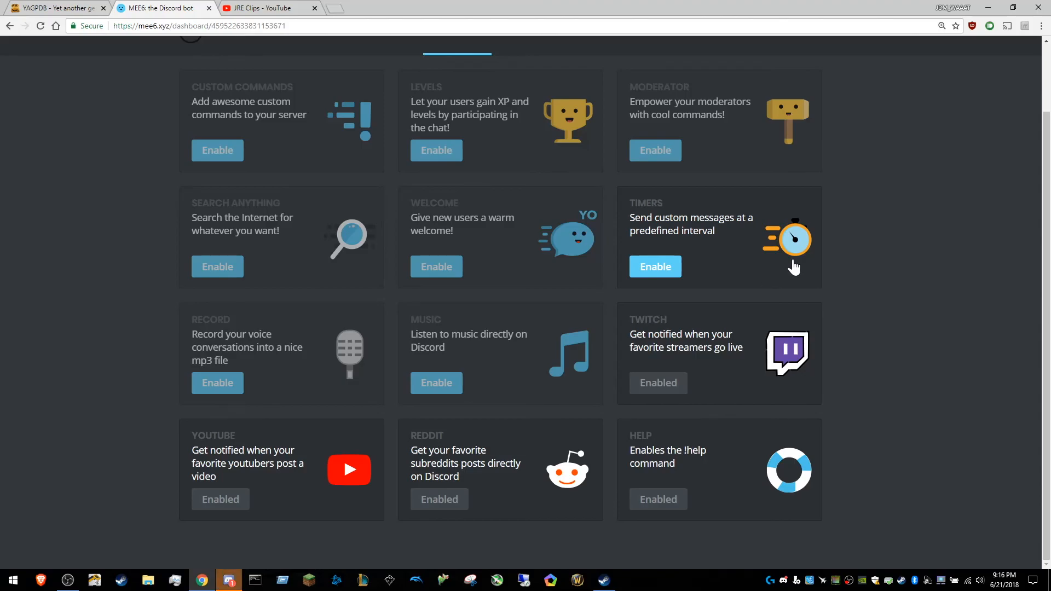
Switch to Discord and inspect the MEE6 post from /r/EarthPorn in #reddit-pics, including its enlarged image and post author.
{"action": "left_click", "coordinate": [229, 580]}
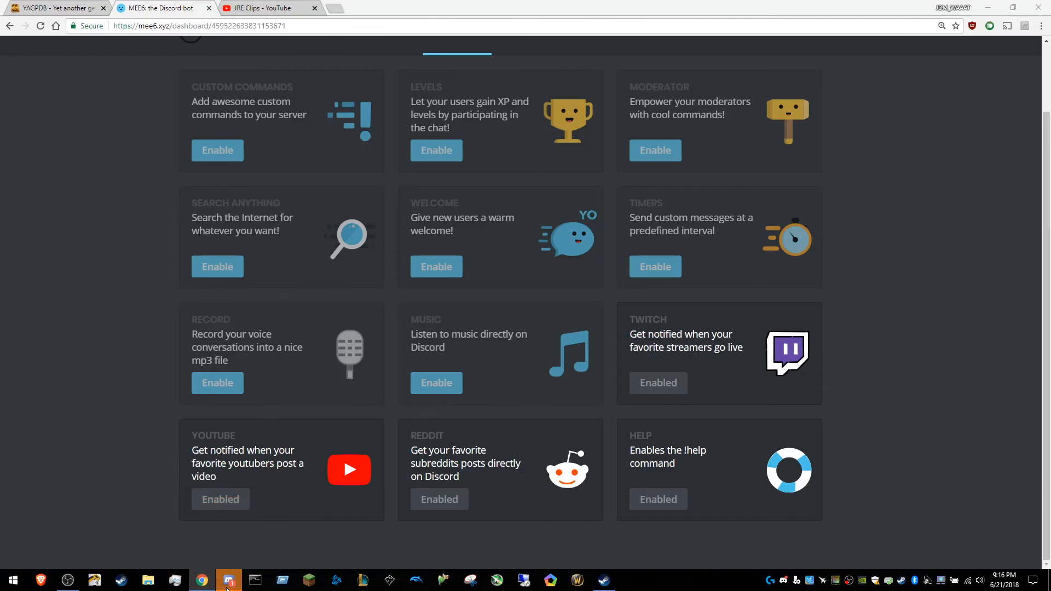
{"action": "left_click", "coordinate": [123, 107]}
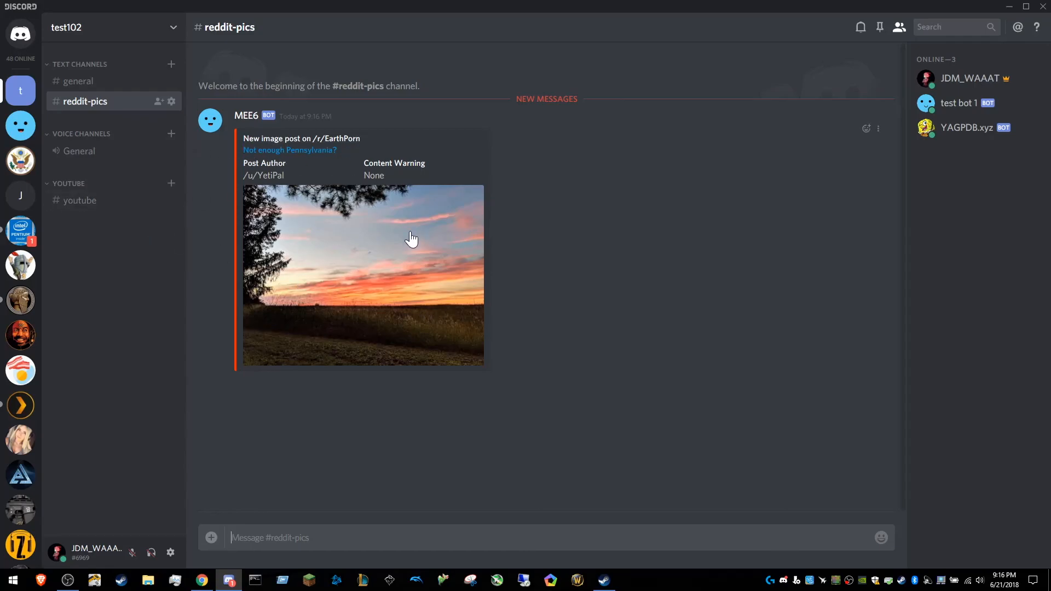
{"action": "left_click", "coordinate": [411, 249]}
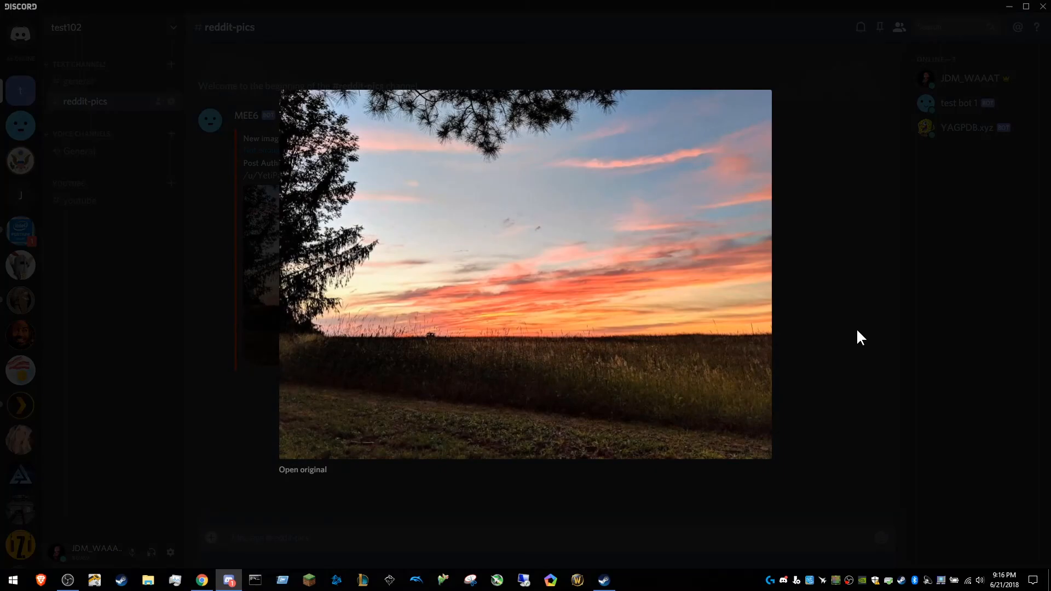
{"action": "left_click", "coordinate": [856, 328]}
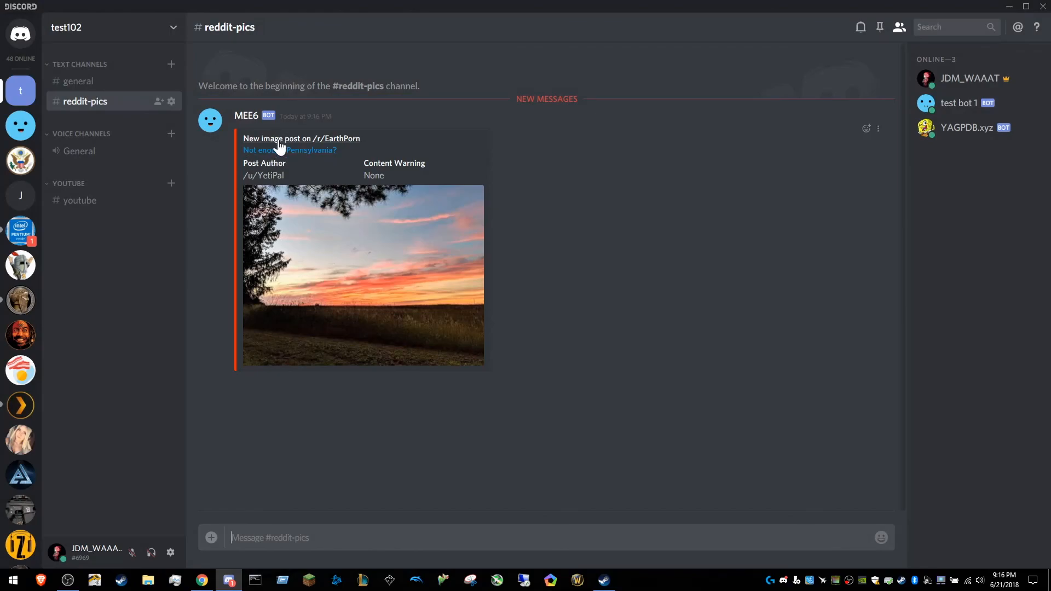
{"action": "double_click", "coordinate": [244, 180]}
{"action": "left_click_drag", "start_coordinate": [284, 176], "coordinate": [255, 175]}
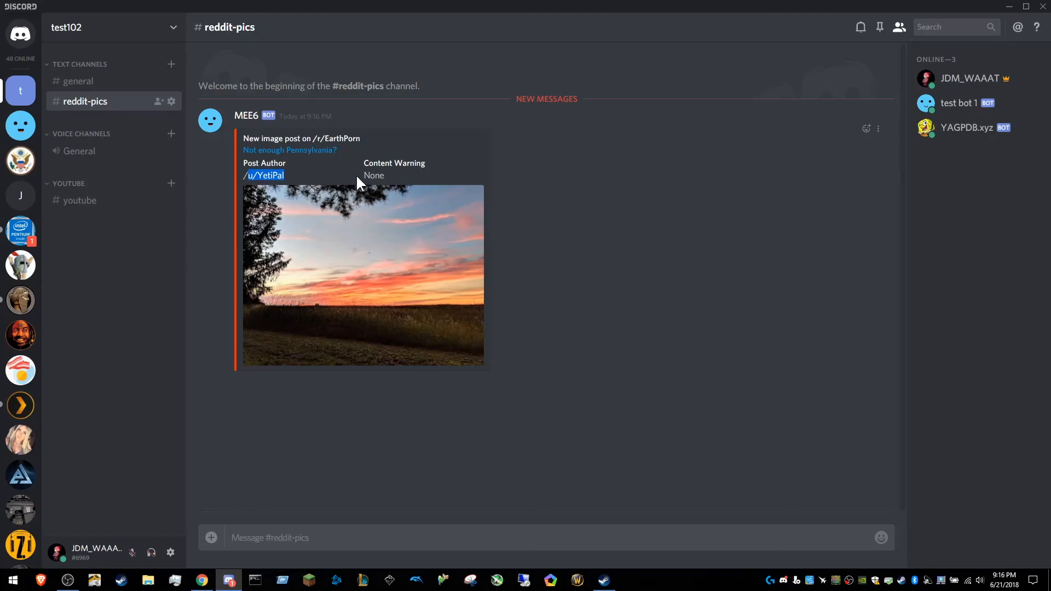
Open the post "Not enough Pennsylvania?" on Reddit, check its submission time, close the page and return to Discord.
{"action": "left_click", "coordinate": [320, 149]}
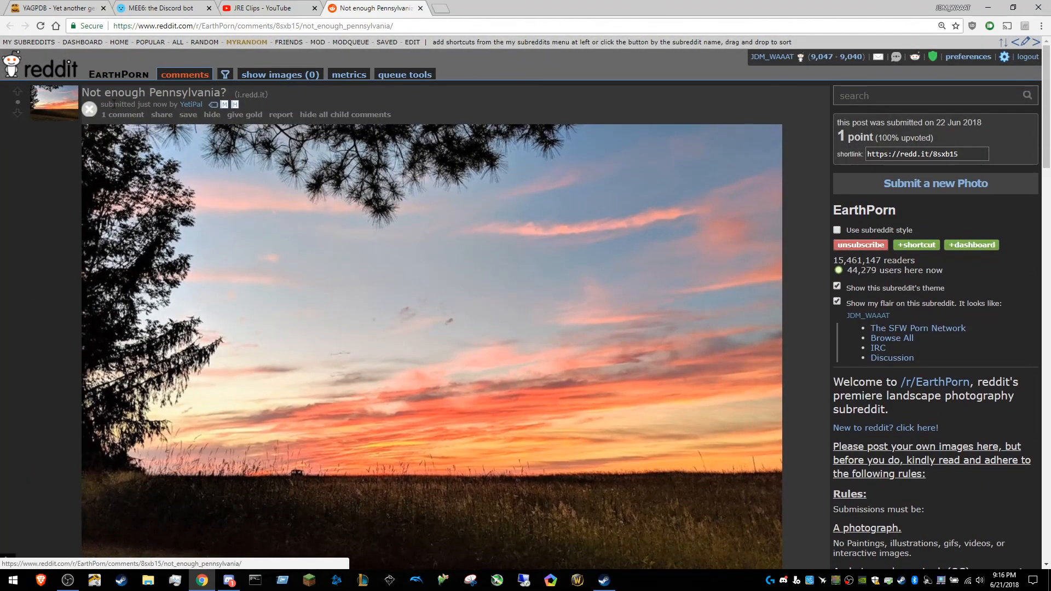
{"action": "left_click_drag", "start_coordinate": [160, 104], "coordinate": [113, 104]}
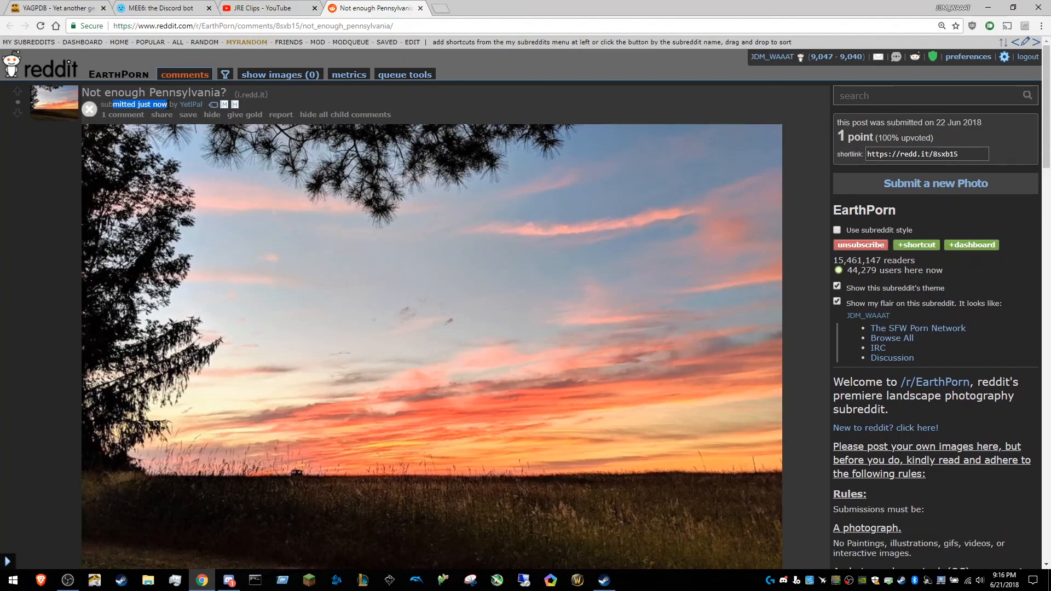
{"action": "left_click", "coordinate": [688, 87]}
{"action": "scroll", "coordinate": [666, 189], "scroll_direction": "down", "scroll_amount": 10}
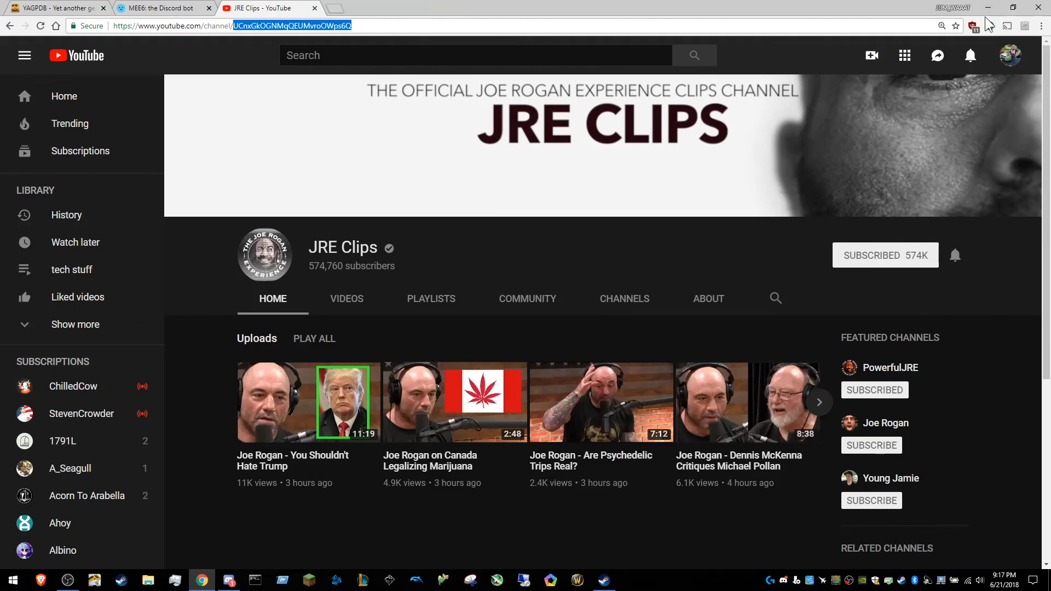
{"action": "left_click", "coordinate": [987, 8]}
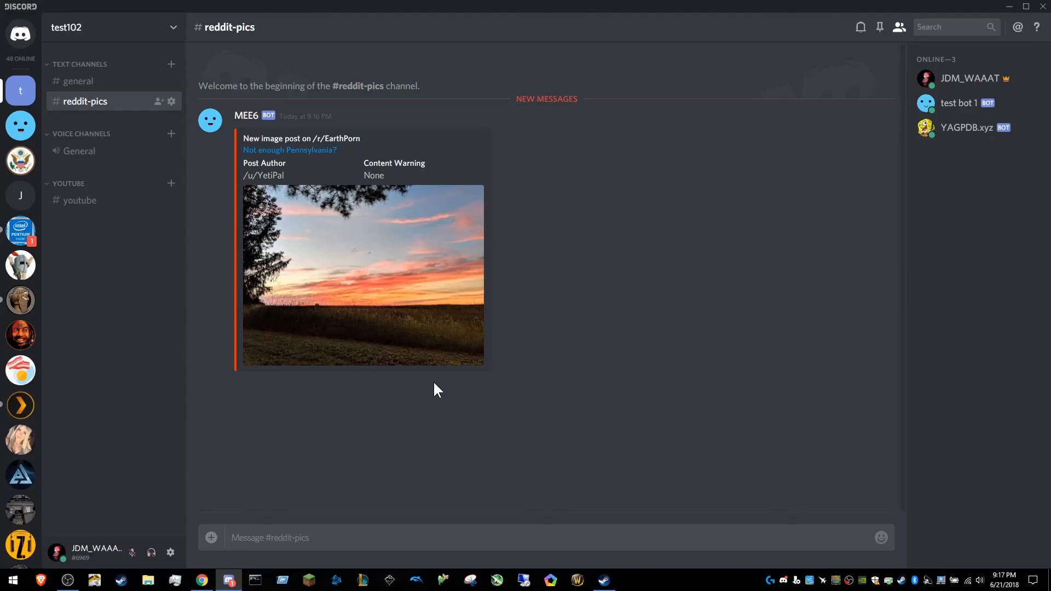
{"action": "left_click", "coordinate": [202, 579]}
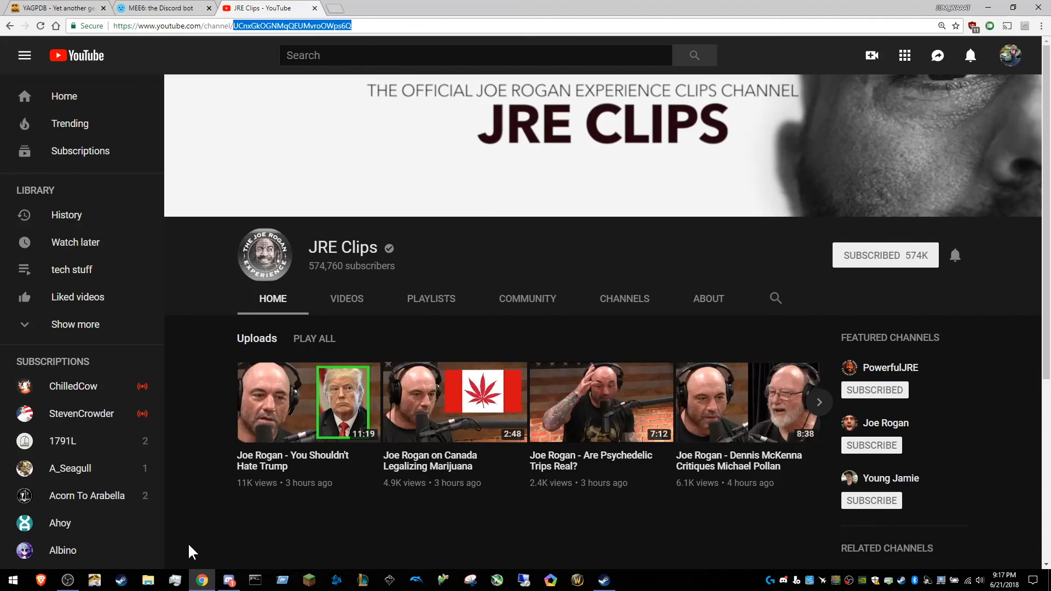
{"action": "left_click", "coordinate": [229, 581]}
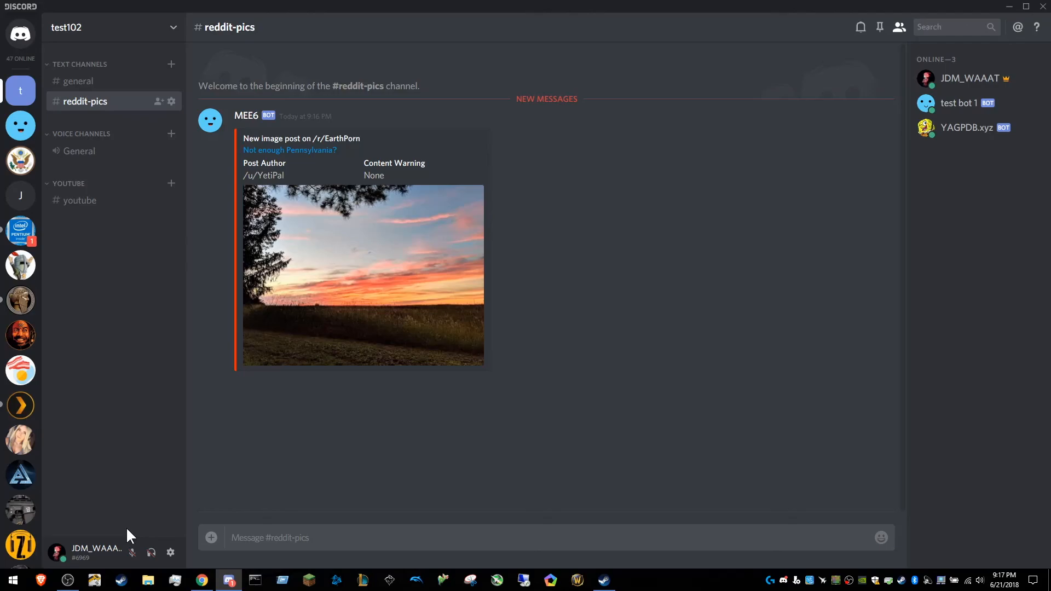
{"action": "left_click_drag", "start_coordinate": [558, 425], "coordinate": [339, 195]}
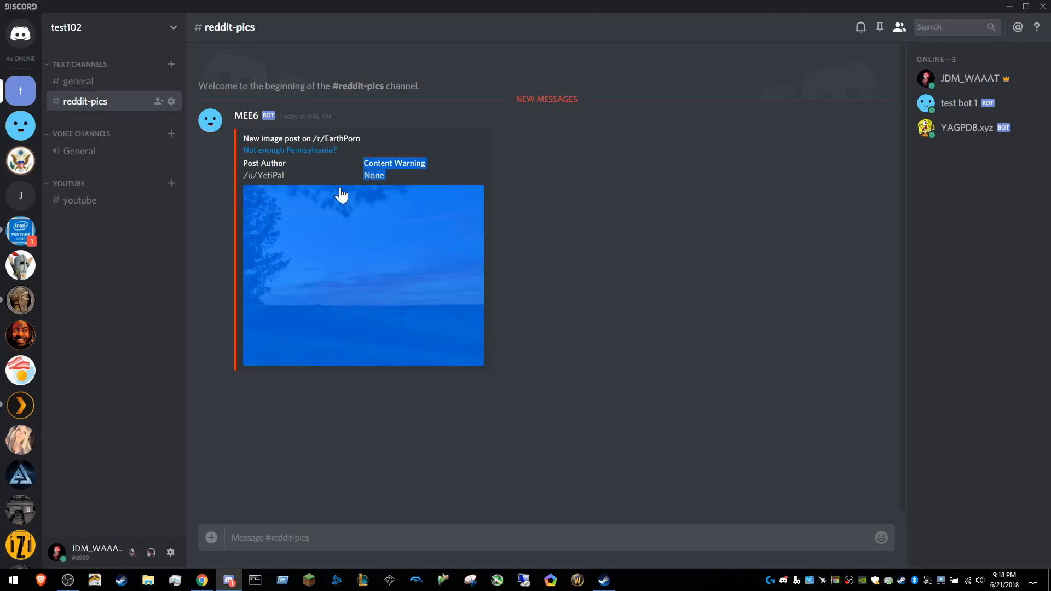
{"action": "left_click", "coordinate": [597, 338]}
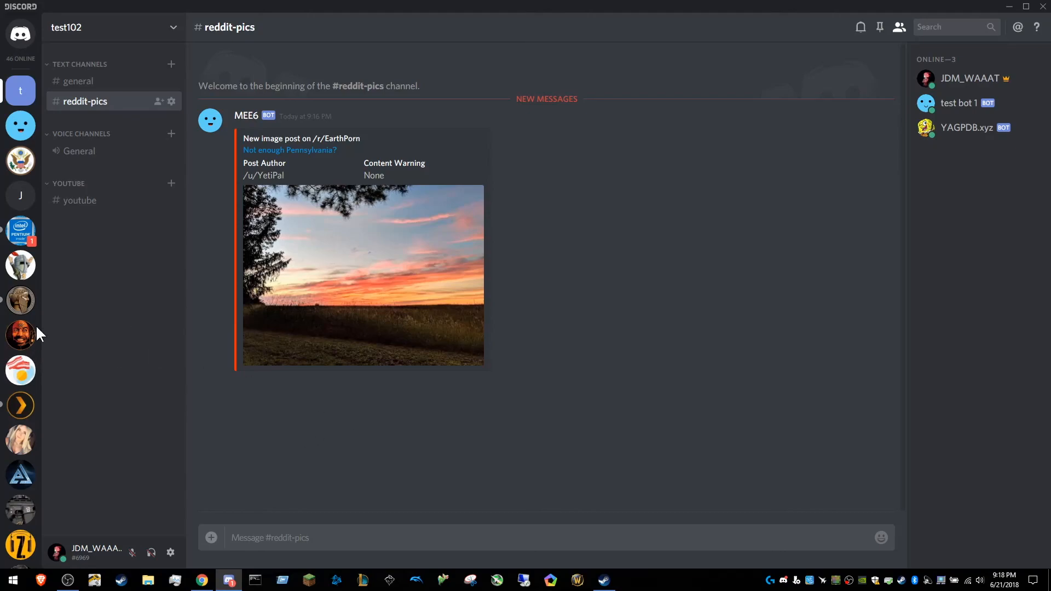
Open the #livestream-clips channel on the Joe Rogan Experience server.
{"action": "left_click", "coordinate": [20, 334]}
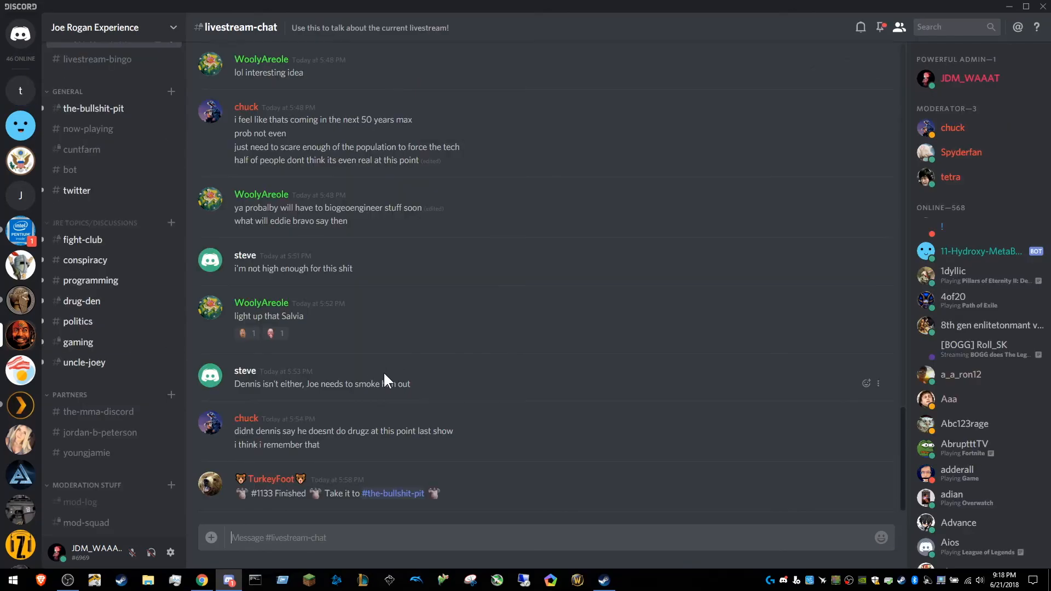
{"action": "scroll", "coordinate": [174, 335], "scroll_direction": "down", "scroll_amount": 5}
{"action": "scroll", "coordinate": [171, 327], "scroll_direction": "up", "scroll_amount": 8}
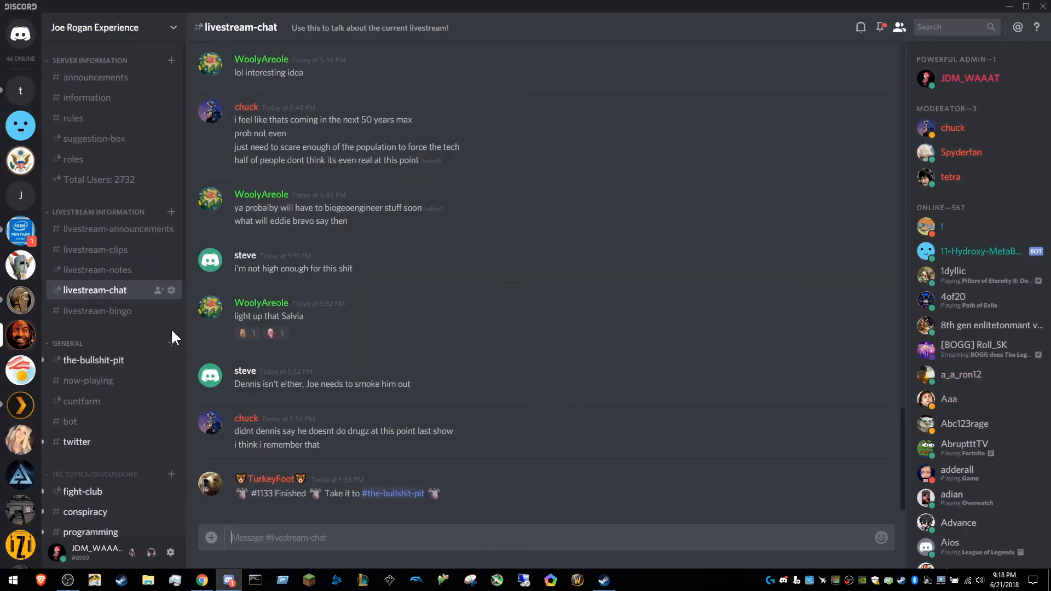
{"action": "left_click", "coordinate": [126, 253]}
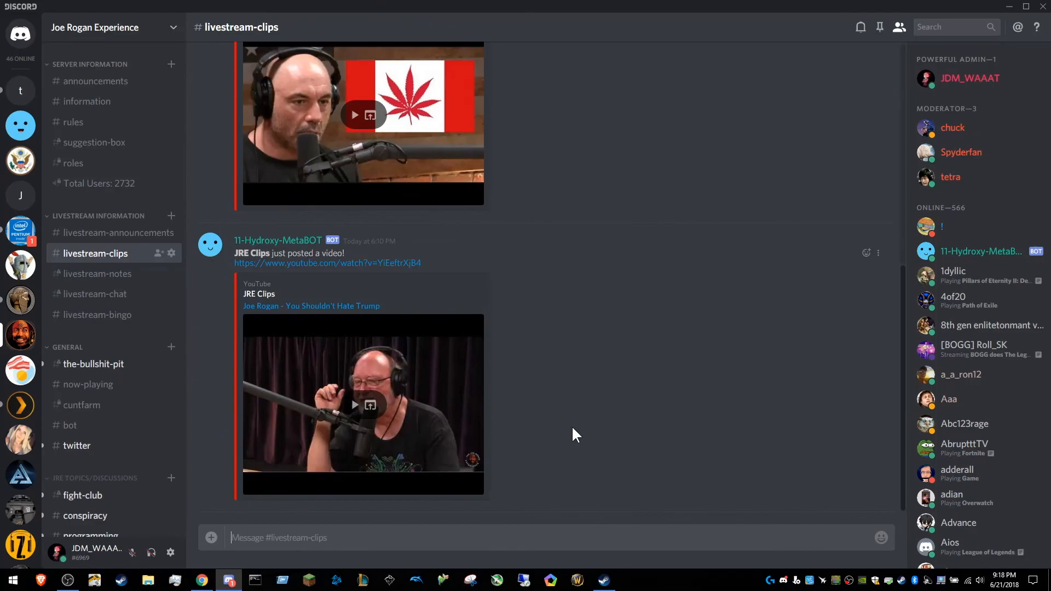
Examine how the bot's JRE Clips video announcements are posted in #livestream-clips.
{"action": "scroll", "coordinate": [574, 430], "scroll_direction": "up", "scroll_amount": 5}
{"action": "scroll", "coordinate": [561, 402], "scroll_direction": "down", "scroll_amount": 7}
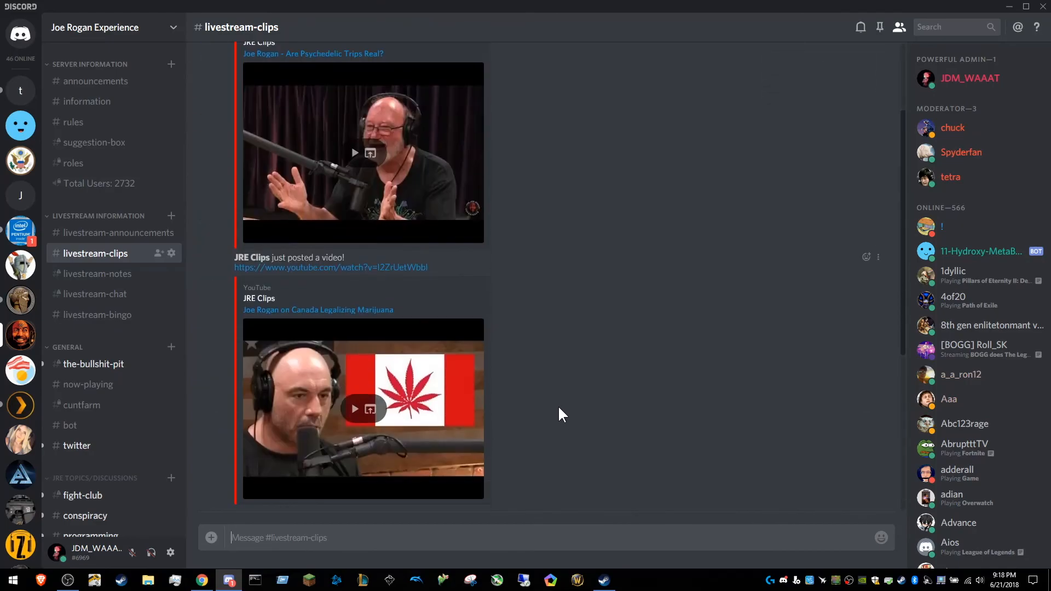
{"action": "scroll", "coordinate": [557, 405], "scroll_direction": "up", "scroll_amount": 4}
{"action": "scroll", "coordinate": [557, 406], "scroll_direction": "up", "scroll_amount": 3}
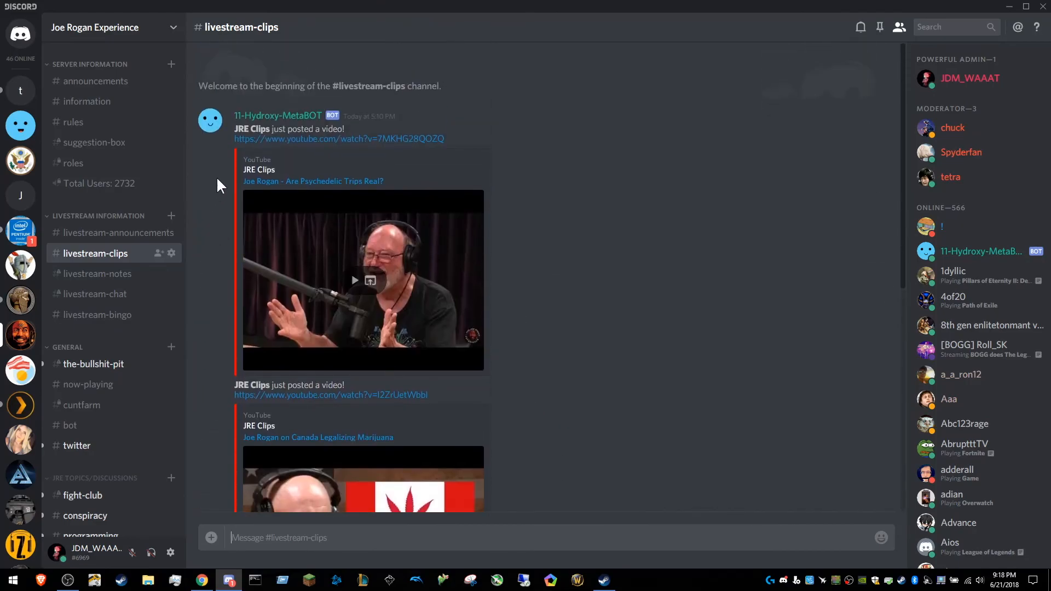
{"action": "scroll", "coordinate": [444, 278], "scroll_direction": "down", "scroll_amount": 3}
{"action": "scroll", "coordinate": [502, 307], "scroll_direction": "down", "scroll_amount": 4}
{"action": "scroll", "coordinate": [368, 305], "scroll_direction": "up", "scroll_amount": 8}
{"action": "scroll", "coordinate": [388, 209], "scroll_direction": "down", "scroll_amount": 2}
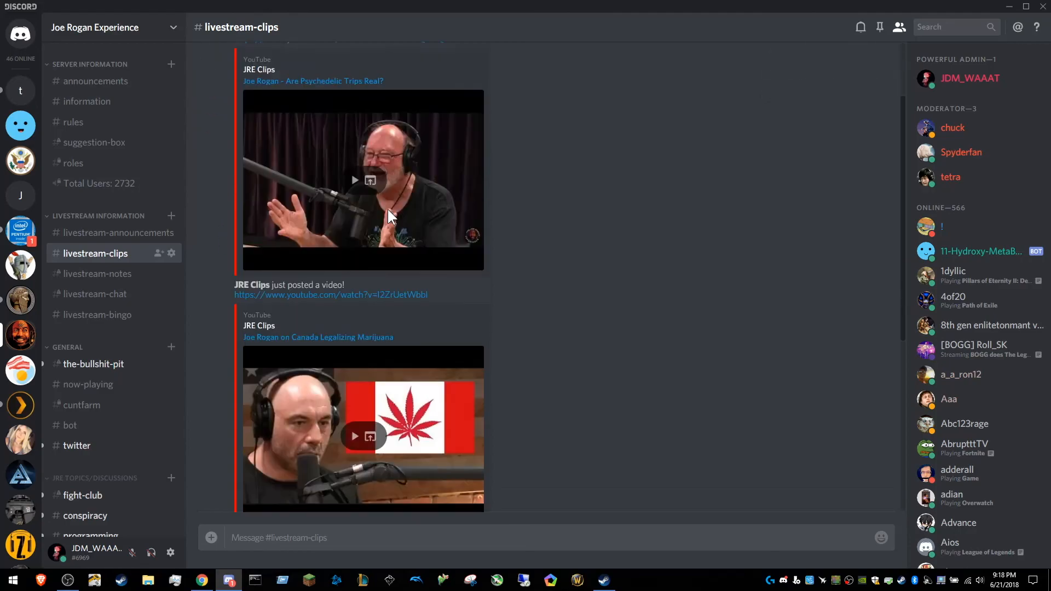
{"action": "scroll", "coordinate": [387, 209], "scroll_direction": "down", "scroll_amount": 3}
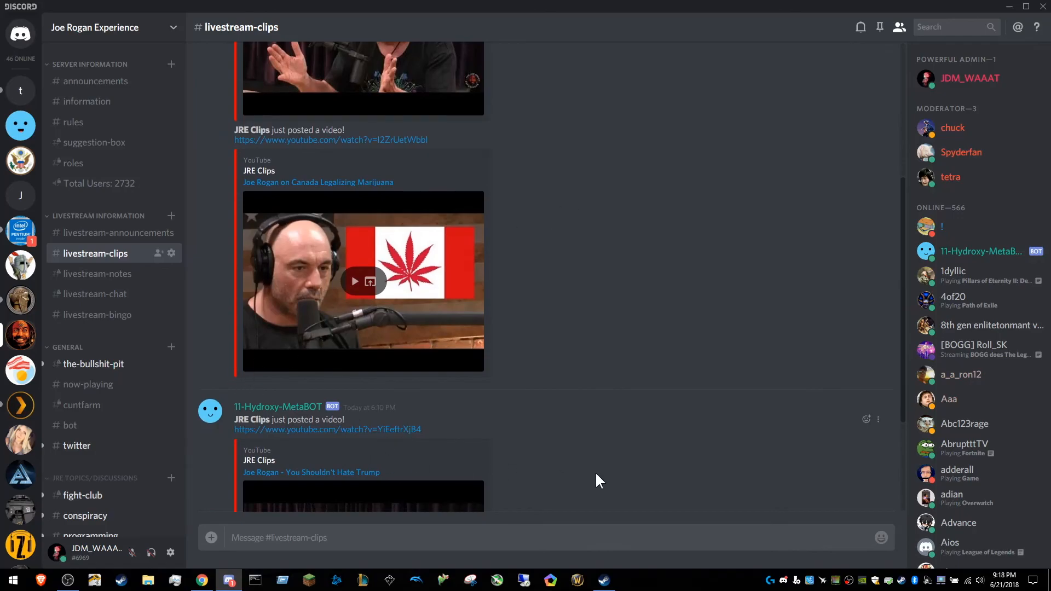
{"action": "scroll", "coordinate": [598, 480], "scroll_direction": "down", "scroll_amount": 3}
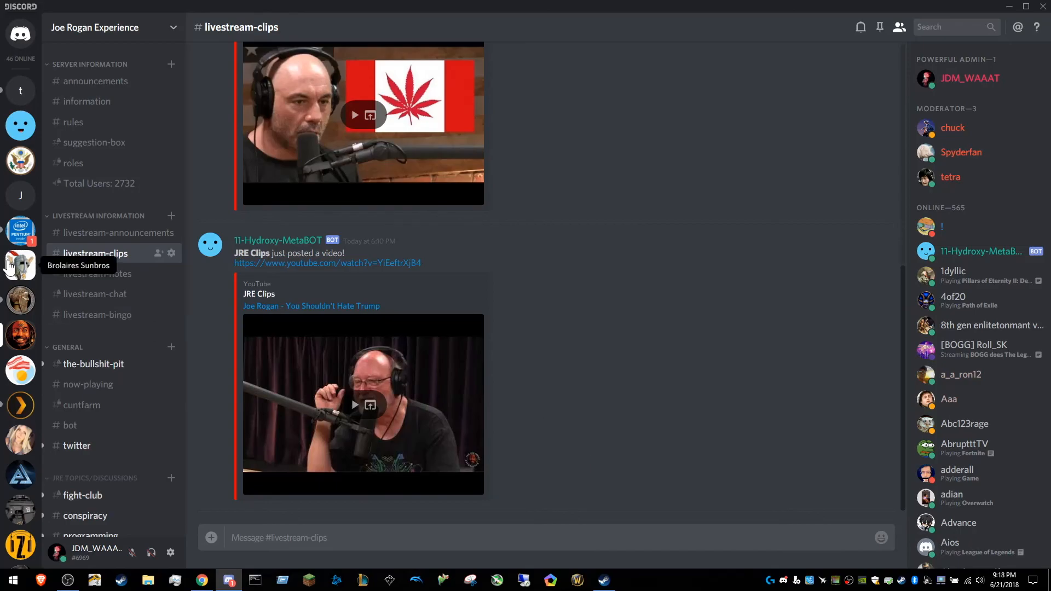
Open #jdm-subreddit-feed on the JDM_WAAAT server and follow the MEE6 link "What do I need for SAS drives?" to Reddit.
{"action": "left_click", "coordinate": [22, 245]}
{"action": "scroll", "coordinate": [149, 369], "scroll_direction": "down", "scroll_amount": 1}
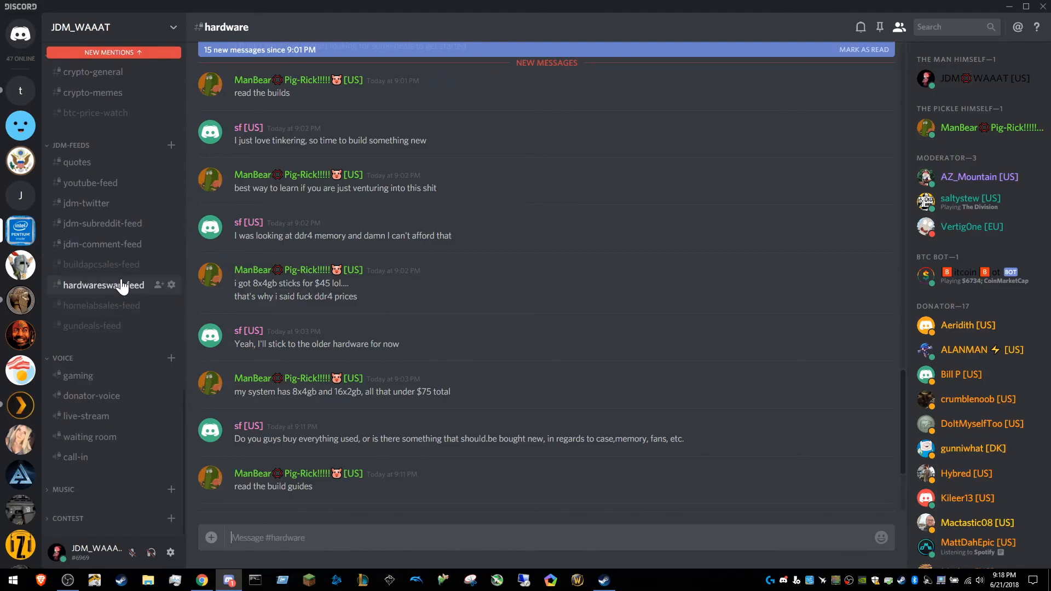
{"action": "left_click", "coordinate": [133, 219]}
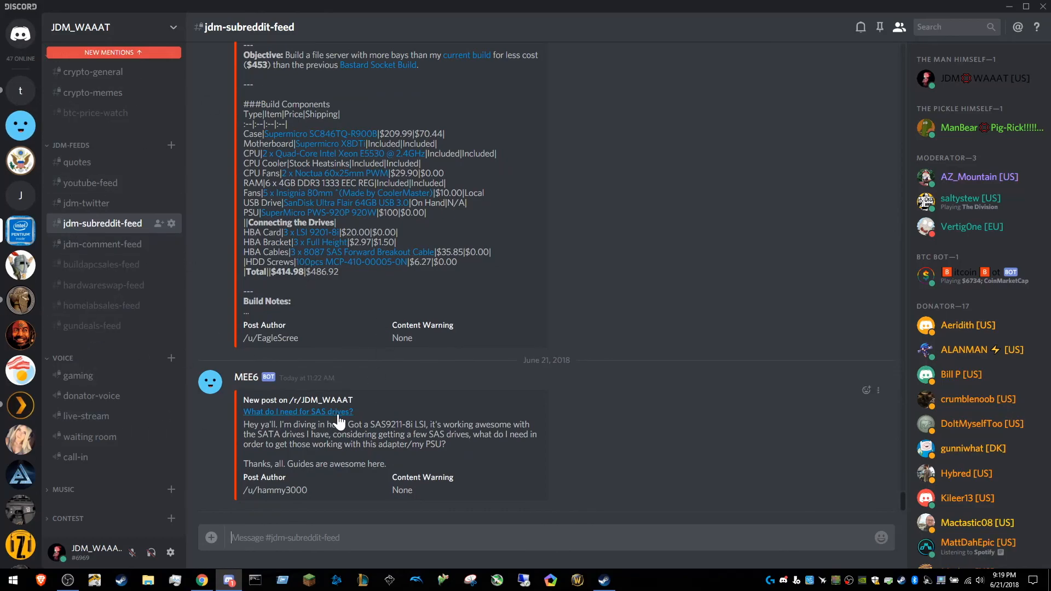
{"action": "left_click", "coordinate": [317, 411]}
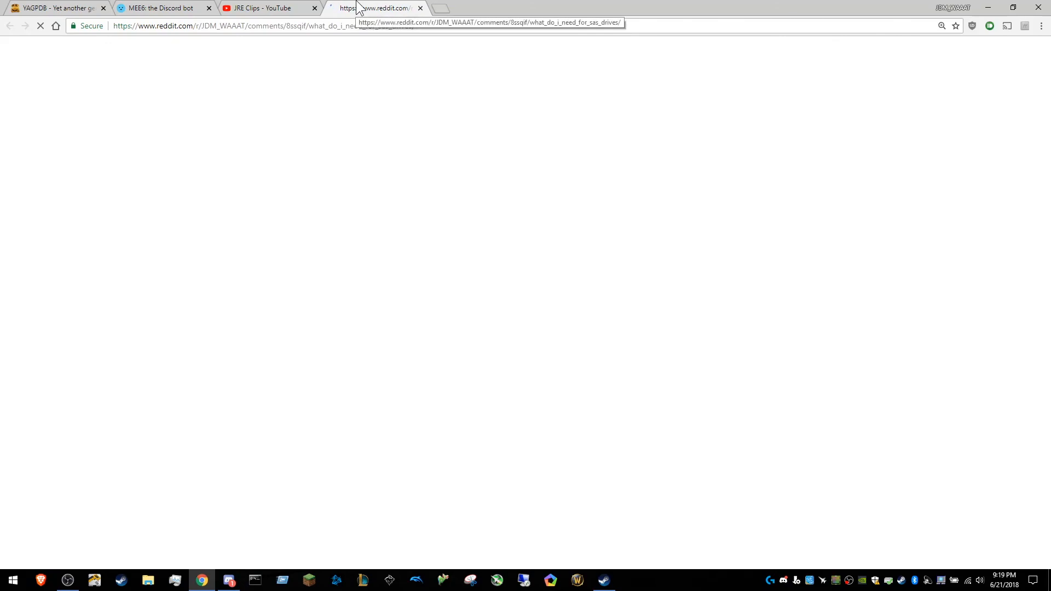
Arrange the Reddit post beside Discord, hide the member list, and compare the post with MEE6's announcements in #jdm-subreddit-feed.
{"action": "scroll", "coordinate": [586, 344], "scroll_direction": "down", "scroll_amount": 2}
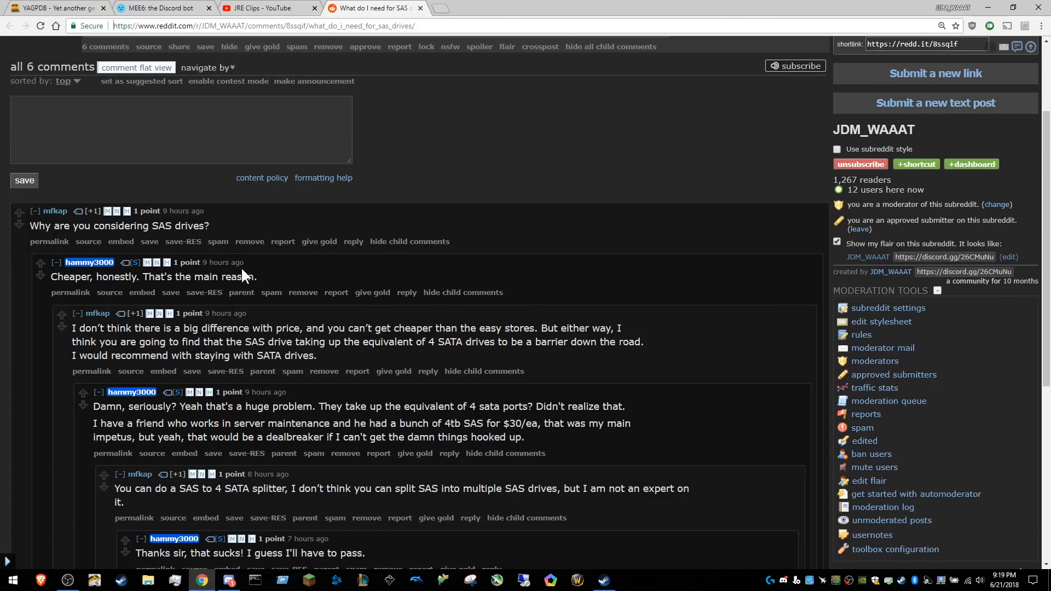
{"action": "left_click_drag", "start_coordinate": [699, 7], "coordinate": [1050, 77]}
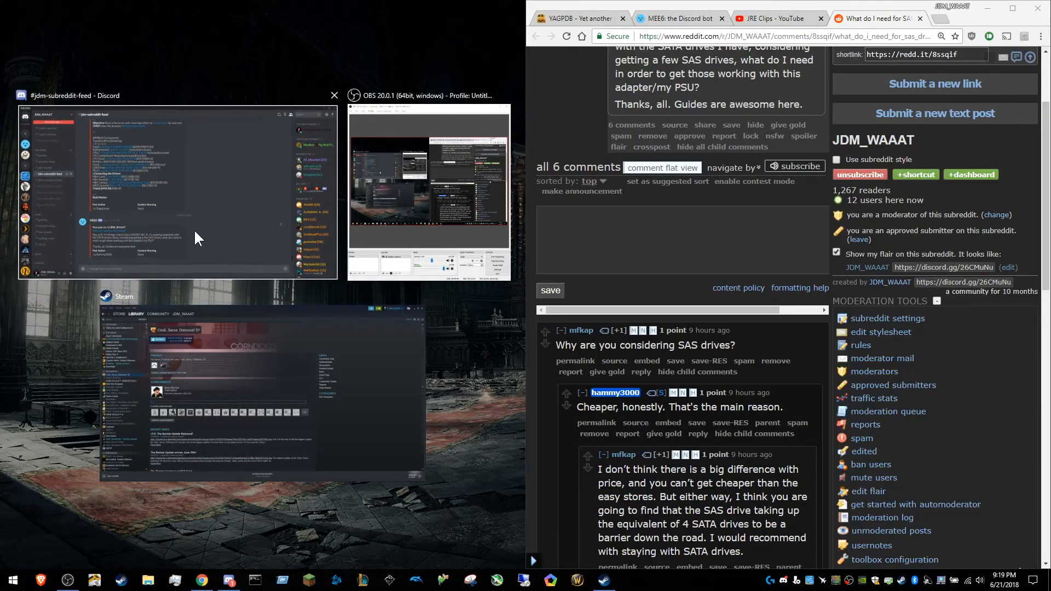
{"action": "left_click", "coordinate": [194, 231]}
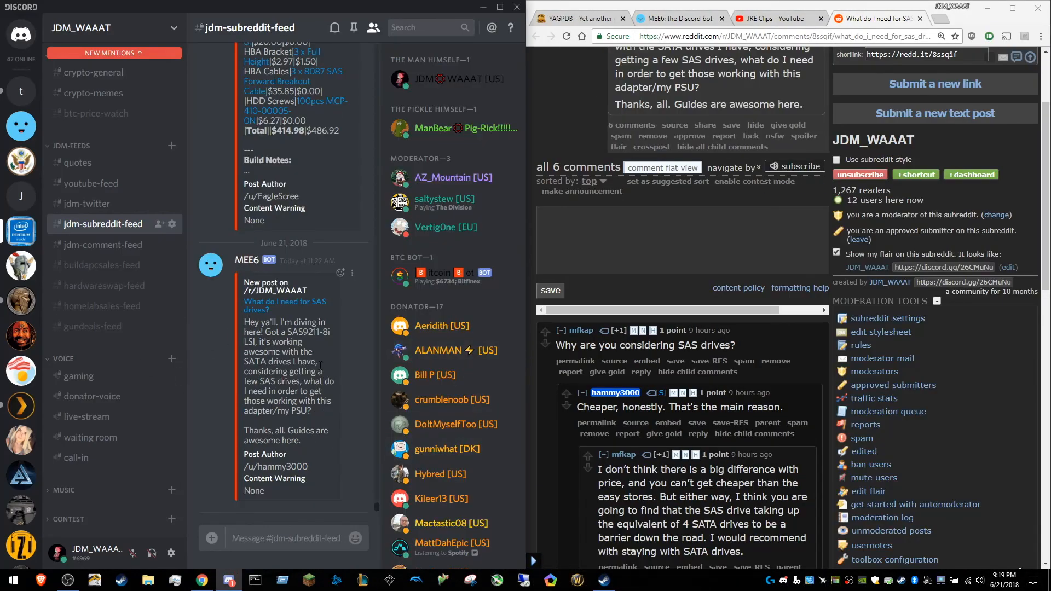
{"action": "left_click", "coordinate": [373, 27]}
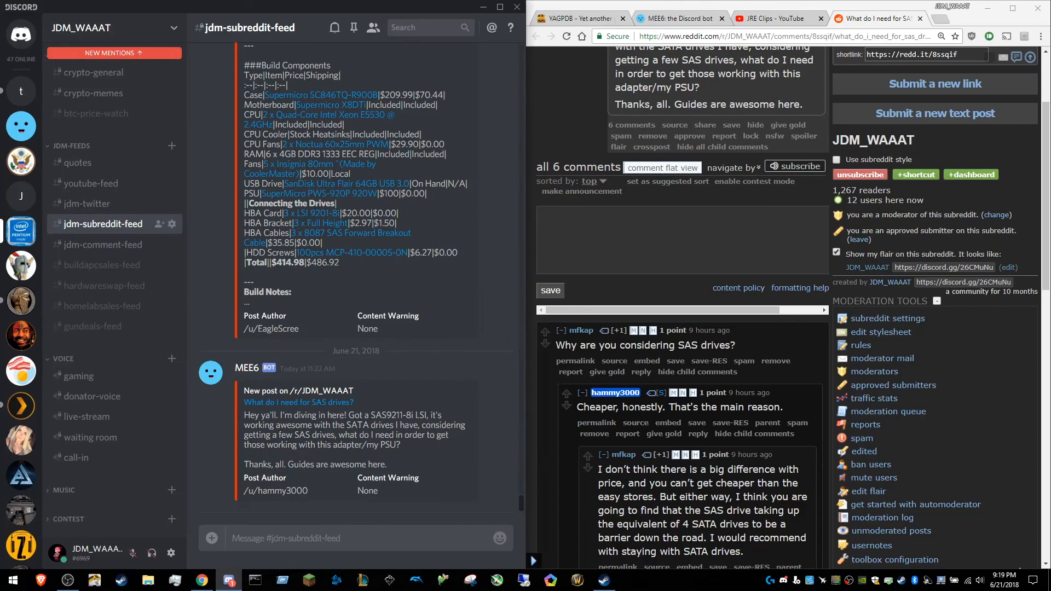
{"action": "left_click_drag", "start_coordinate": [245, 415], "coordinate": [416, 453]}
{"action": "scroll", "coordinate": [419, 464], "scroll_direction": "up", "scroll_amount": 15}
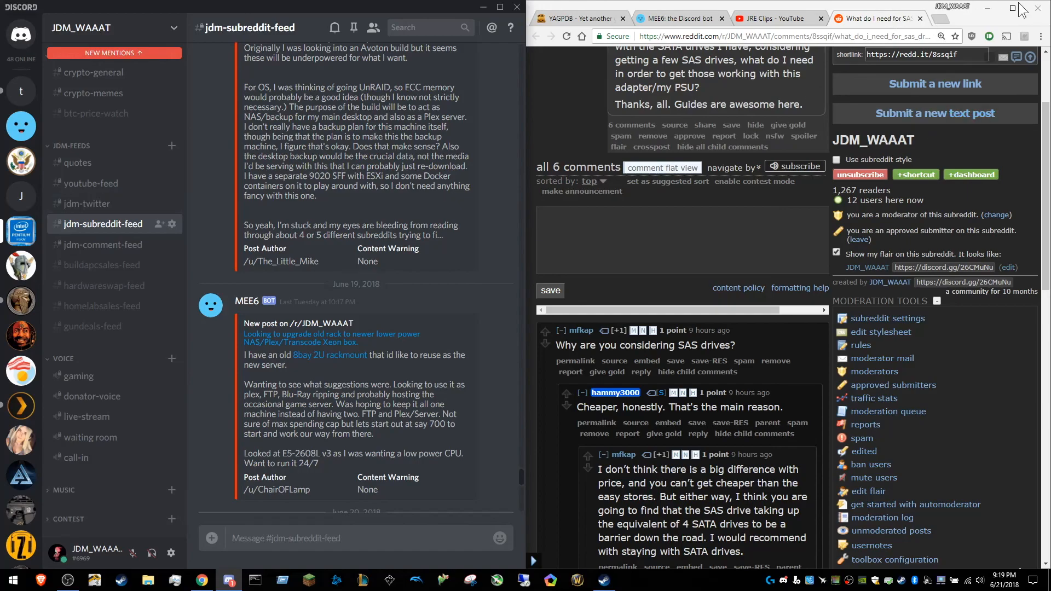
Minimize the browser, maximize Discord, and check the bot's tweet announcements in #jdm-twitter on the JDM_WAAAT server.
{"action": "left_click", "coordinate": [988, 9]}
{"action": "left_click", "coordinate": [500, 7]}
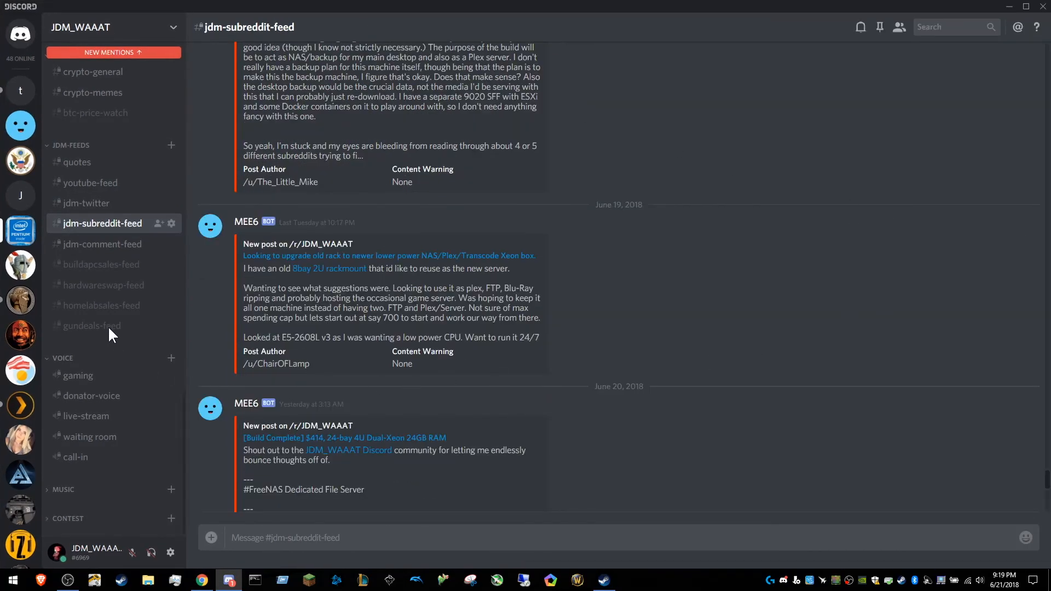
{"action": "left_click", "coordinate": [89, 204]}
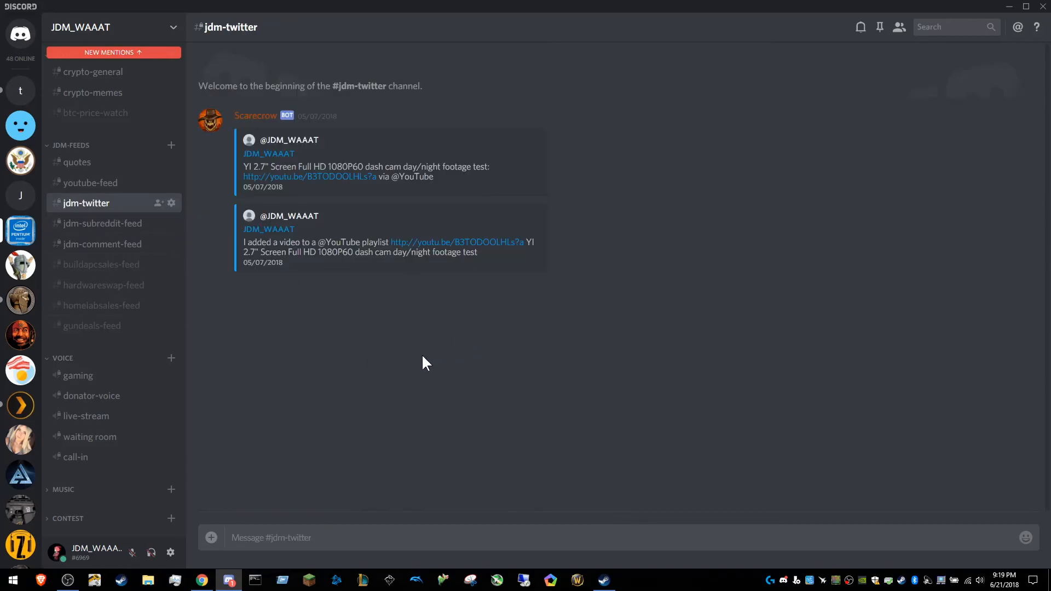
{"action": "left_click_drag", "start_coordinate": [373, 289], "coordinate": [199, 179]}
{"action": "left_click", "coordinate": [200, 180]}
Open #youtube-feed on the JDM_WAAAT server and look back through the bot's older video announcements.
{"action": "left_click", "coordinate": [109, 182]}
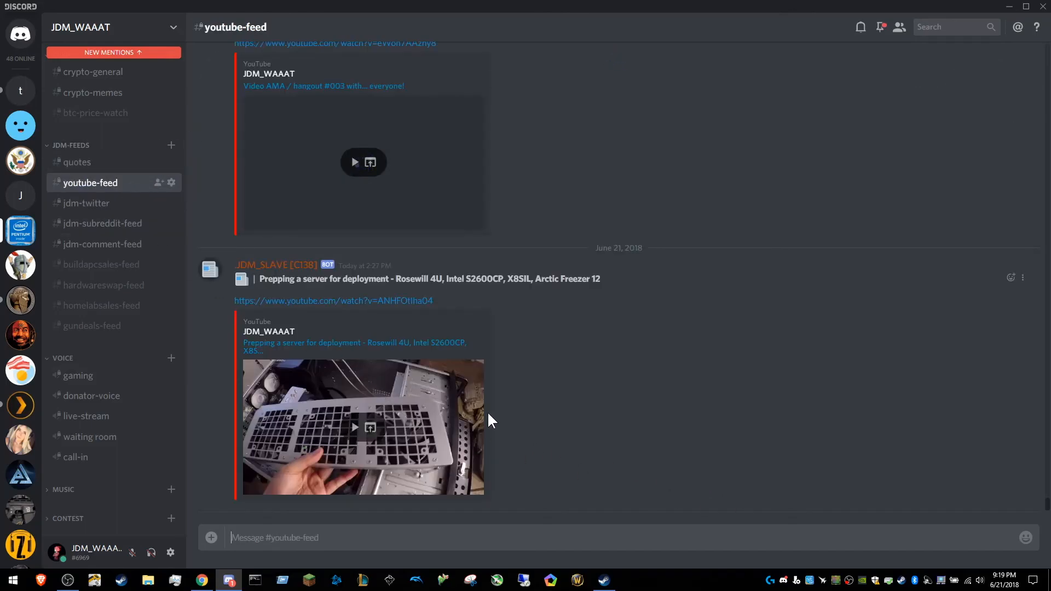
{"action": "scroll", "coordinate": [562, 427], "scroll_direction": "up", "scroll_amount": 20}
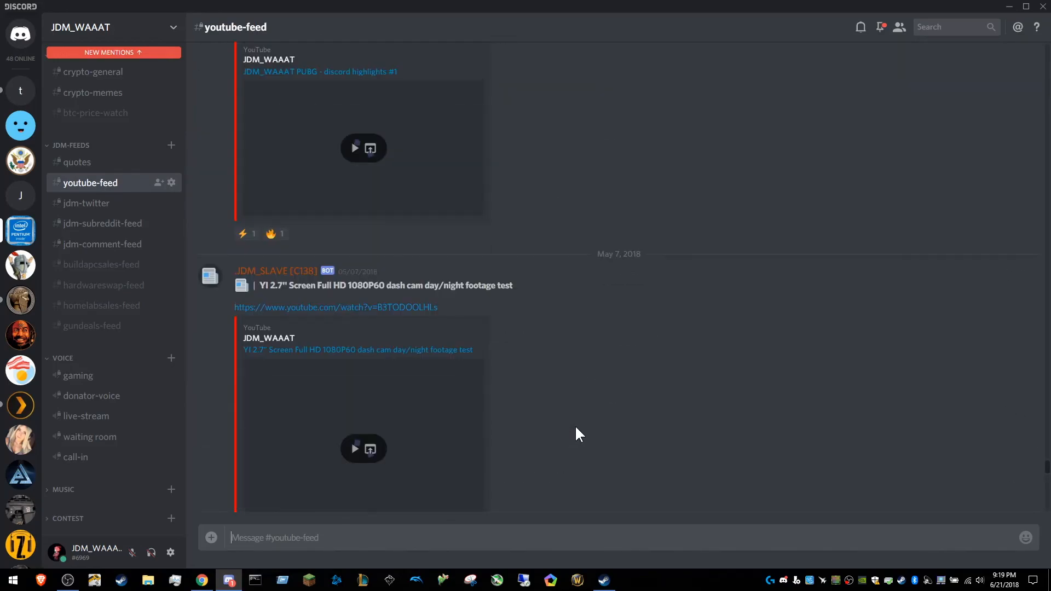
{"action": "scroll", "coordinate": [583, 434], "scroll_direction": "up", "scroll_amount": 20}
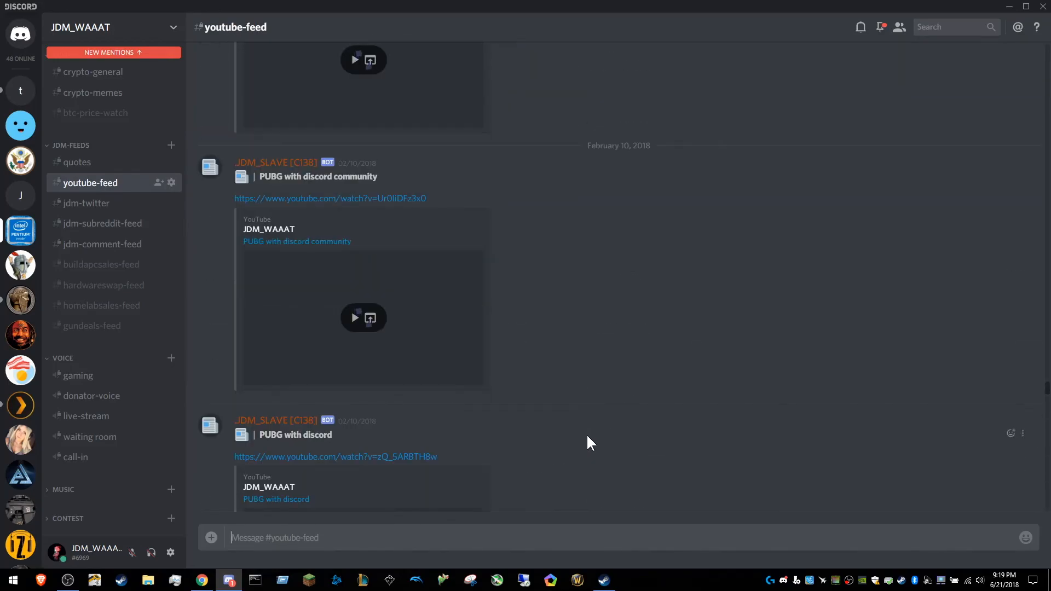
{"action": "scroll", "coordinate": [587, 438], "scroll_direction": "up", "scroll_amount": 10}
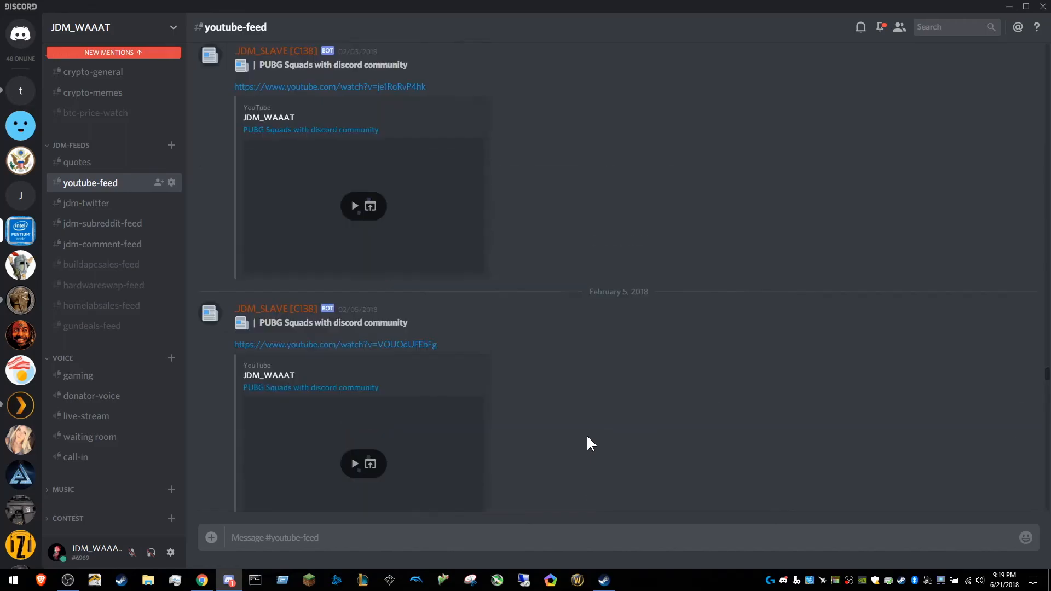
{"action": "scroll", "coordinate": [591, 445], "scroll_direction": "down", "scroll_amount": 20}
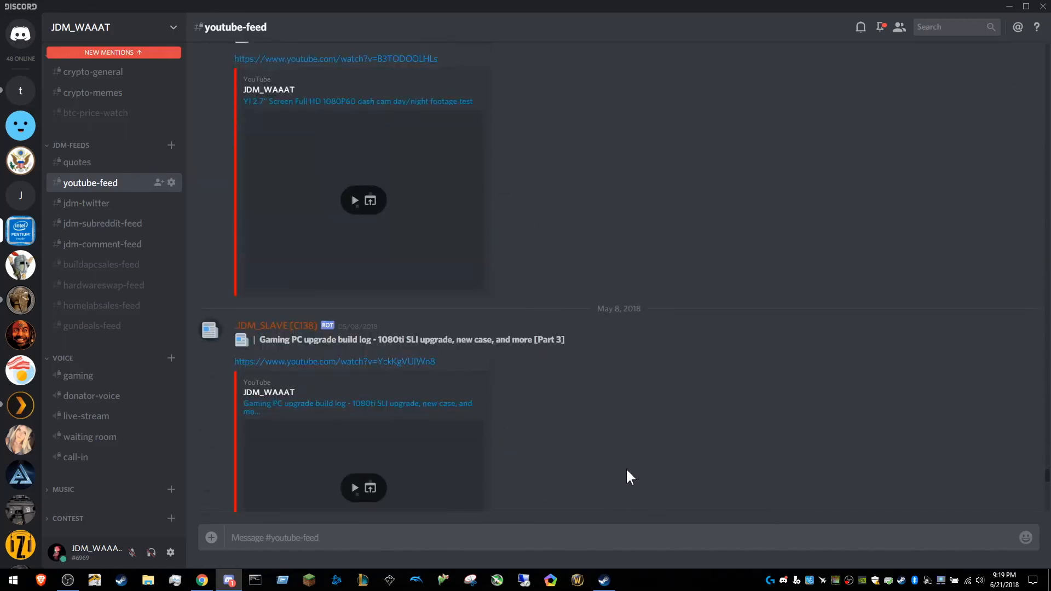
Return to #reddit-pics on test102, view the linked Cascade Canyon image from MEE6's r/EarthPorn post, and close the image page.
{"action": "left_click", "coordinate": [20, 91]}
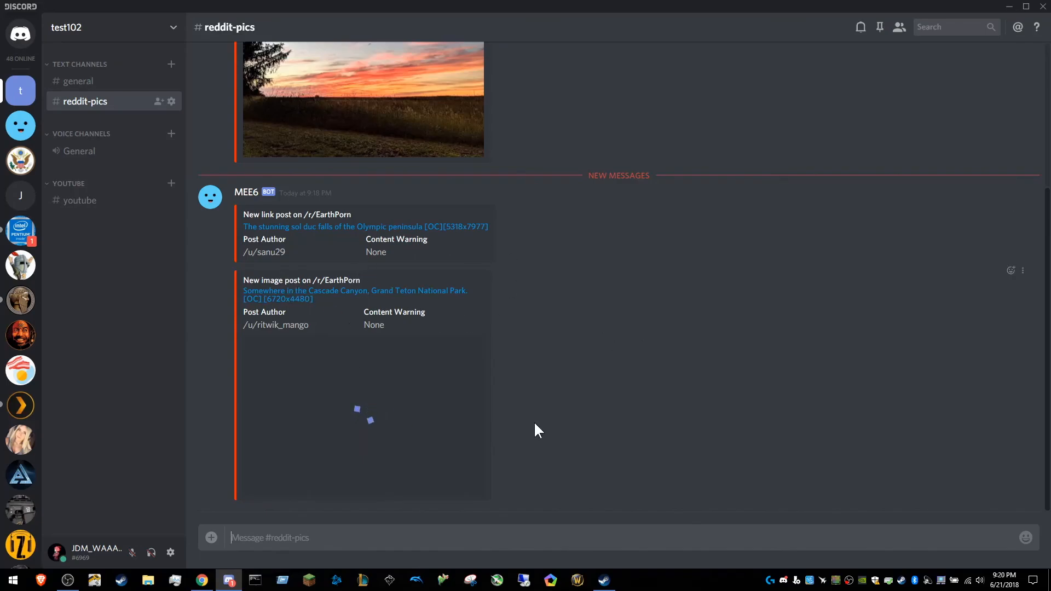
{"action": "left_click", "coordinate": [361, 293]}
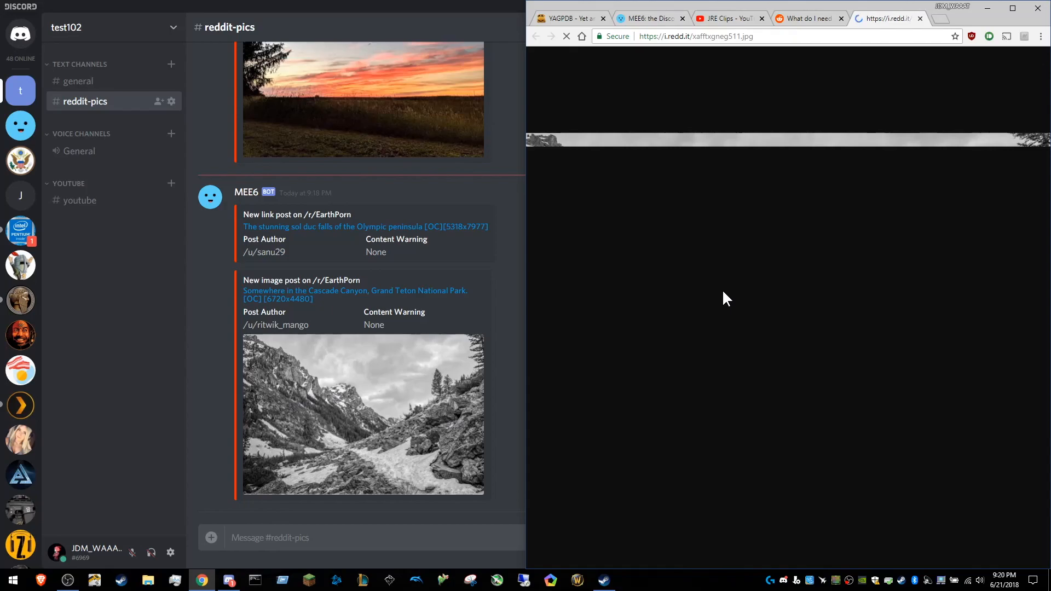
{"action": "left_click", "coordinate": [920, 18]}
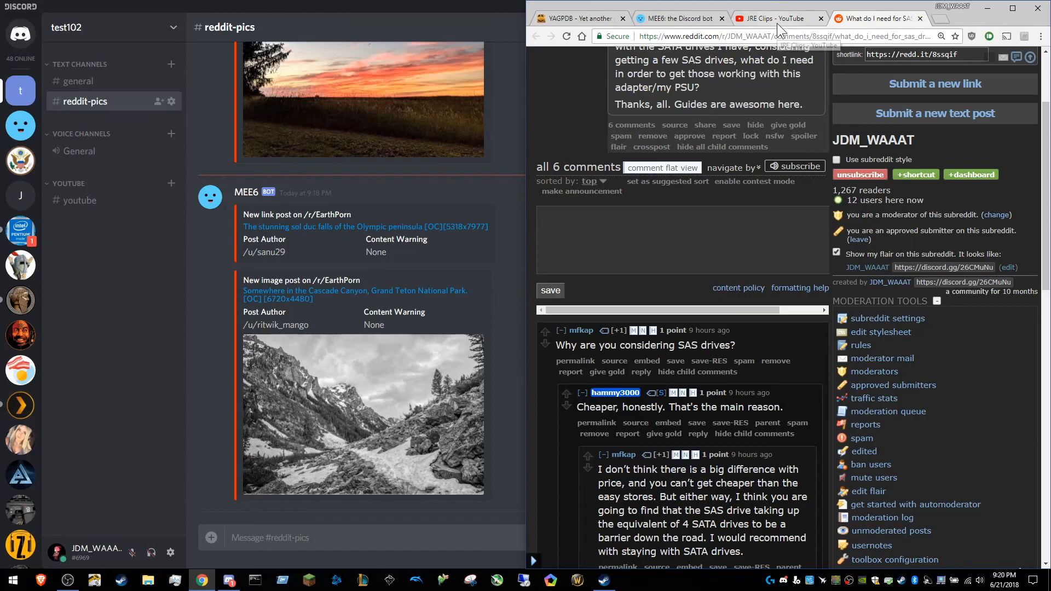
Show the MEE6 dashboard for test102 in a maximized browser and review its available and enabled plugins.
{"action": "left_click", "coordinate": [681, 17]}
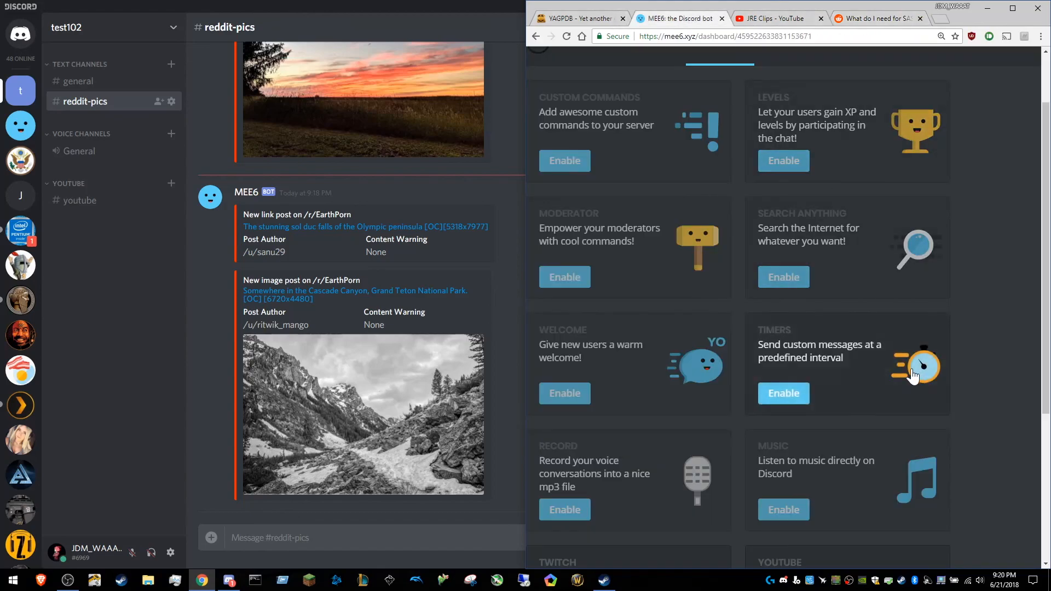
{"action": "scroll", "coordinate": [955, 104], "scroll_direction": "up", "scroll_amount": 2}
{"action": "left_click", "coordinate": [1014, 13]}
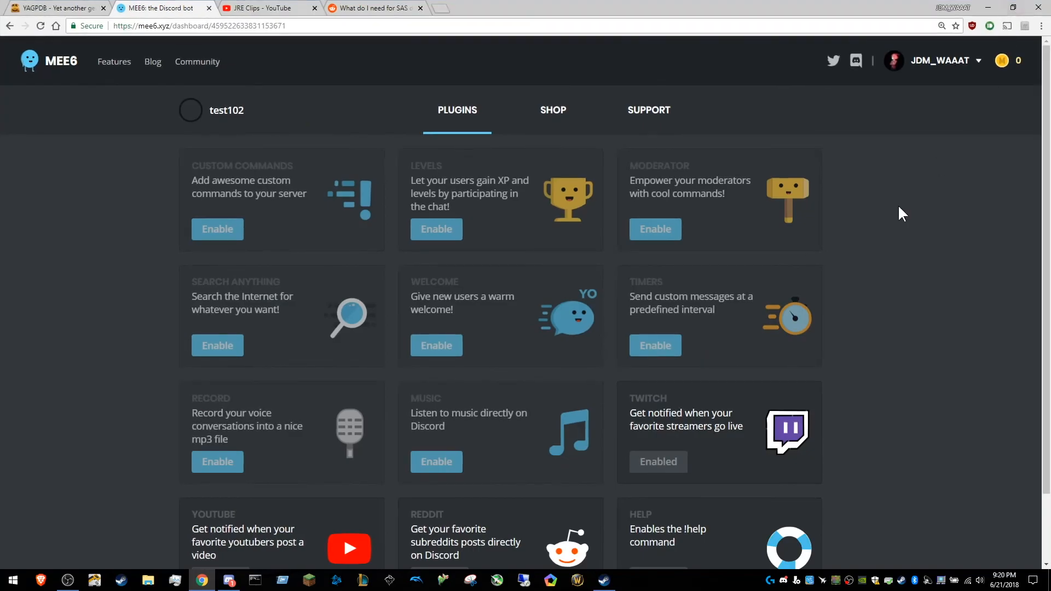
{"action": "scroll", "coordinate": [765, 389], "scroll_direction": "down", "scroll_amount": 2}
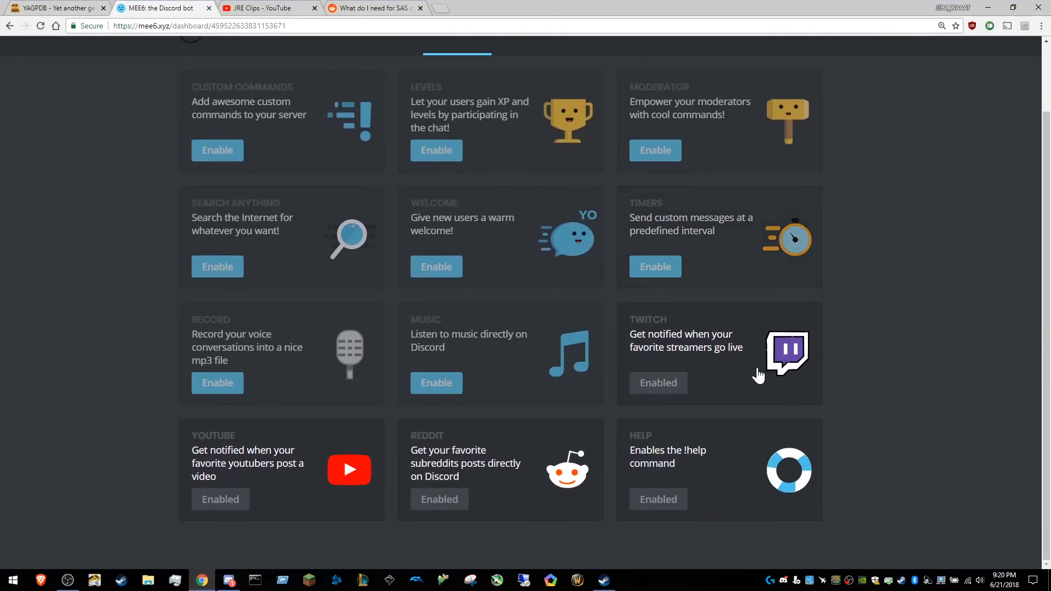